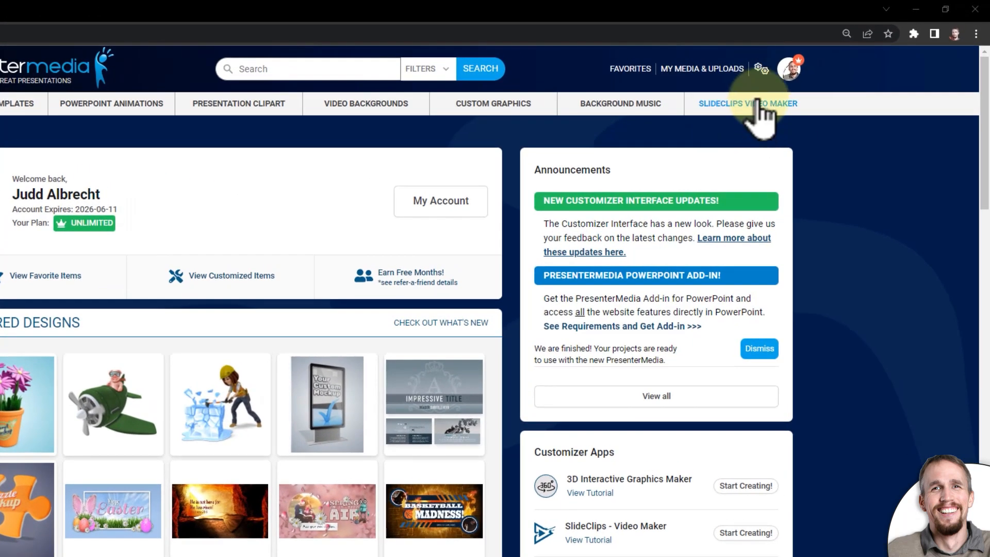
# - Open the SlideClips Video Maker page
pyautogui.click(754, 103)
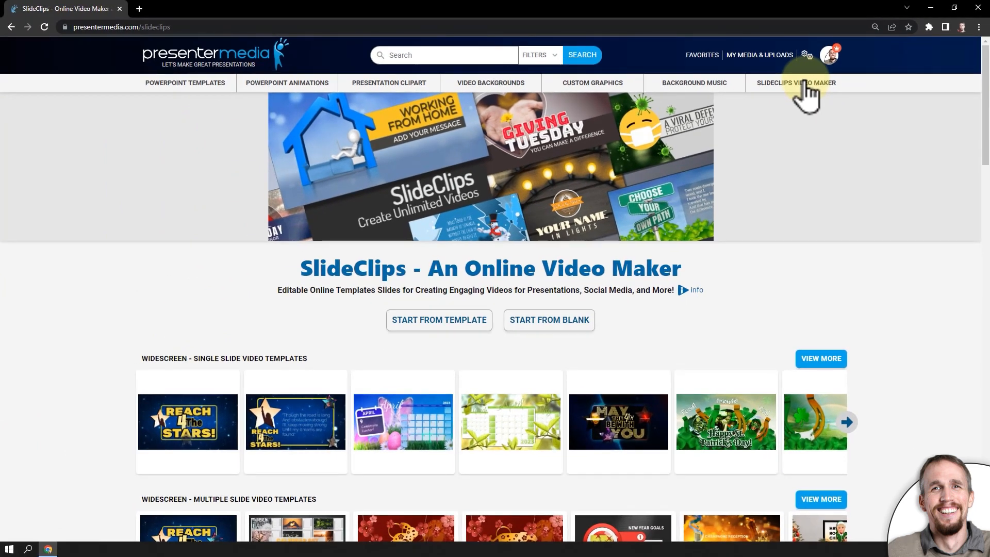
# - Look through the SlideClips template categories, from widescreen single and multiple slide videos to square and vertical social media formats
pyautogui.scroll(-5, 832, 201)
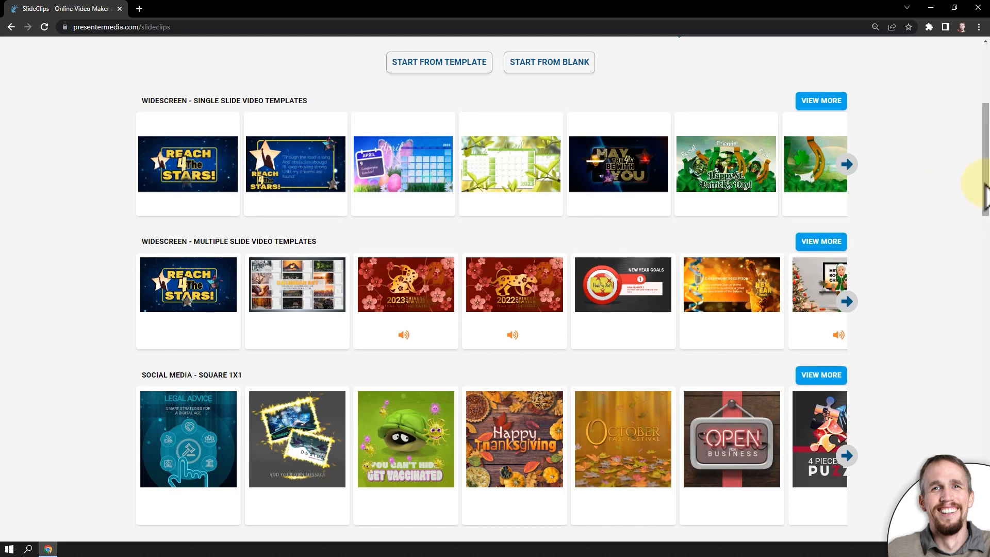
pyautogui.moveTo(984, 185)
pyautogui.mouseDown()
pyautogui.moveTo(984, 194)
pyautogui.moveTo(981, 175)
pyautogui.mouseUp()
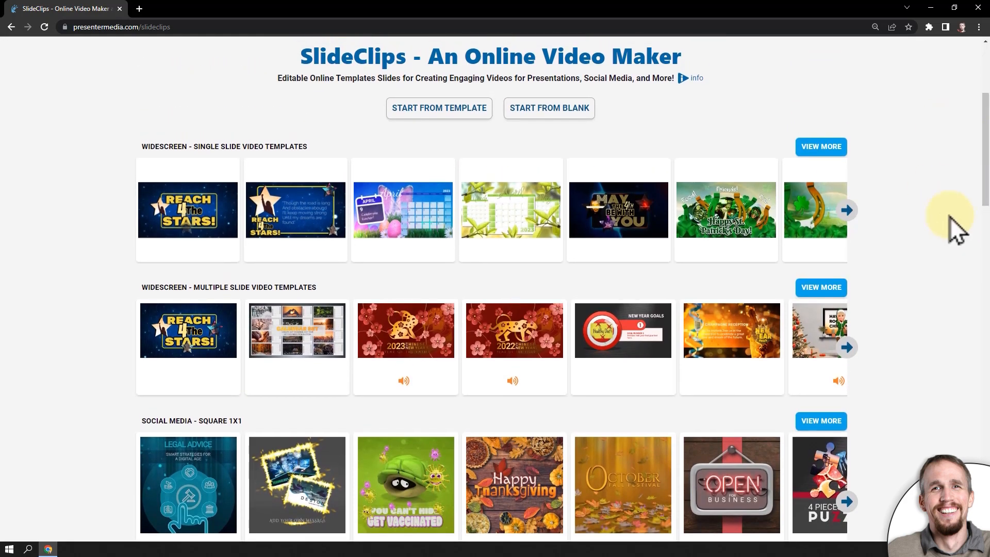
pyautogui.scroll(-3, 950, 221)
pyautogui.scroll(3, 950, 221)
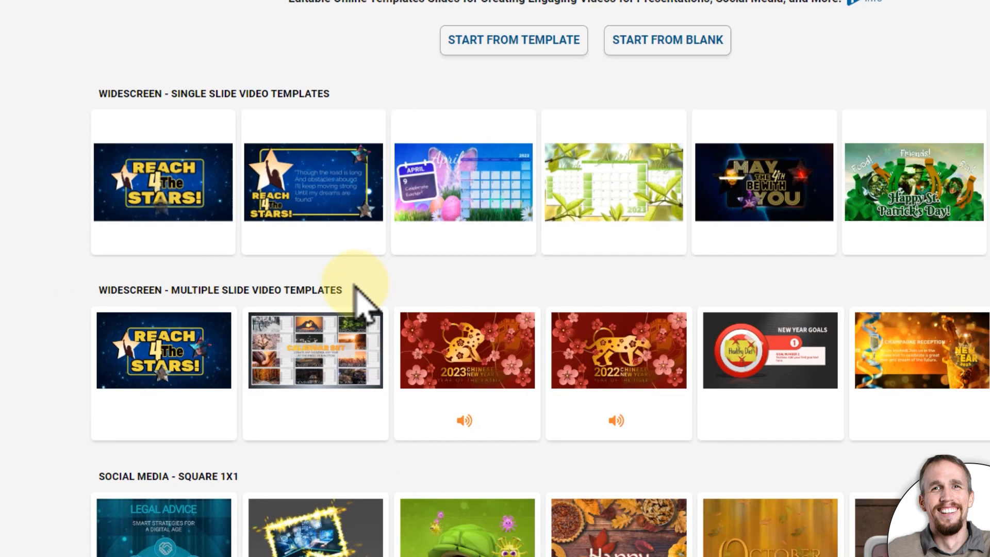
pyautogui.scroll(-2, 390, 289)
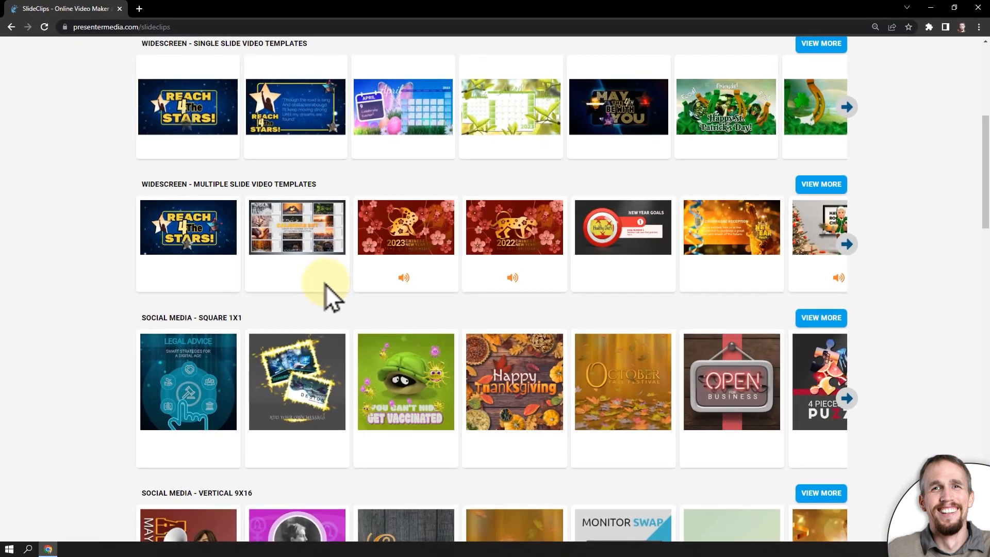
pyautogui.scroll(-2, 101, 316)
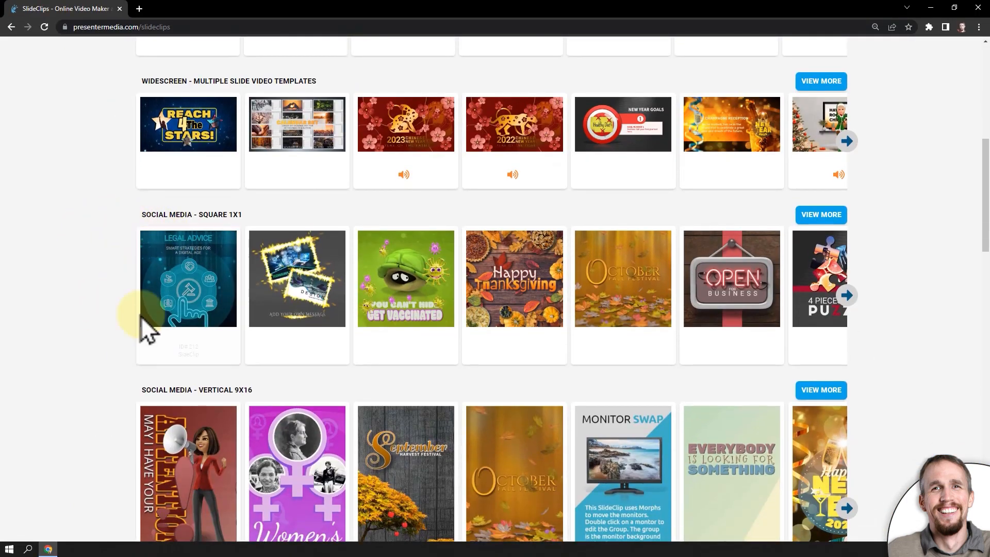
pyautogui.scroll(-1, 112, 344)
pyautogui.scroll(4, 94, 384)
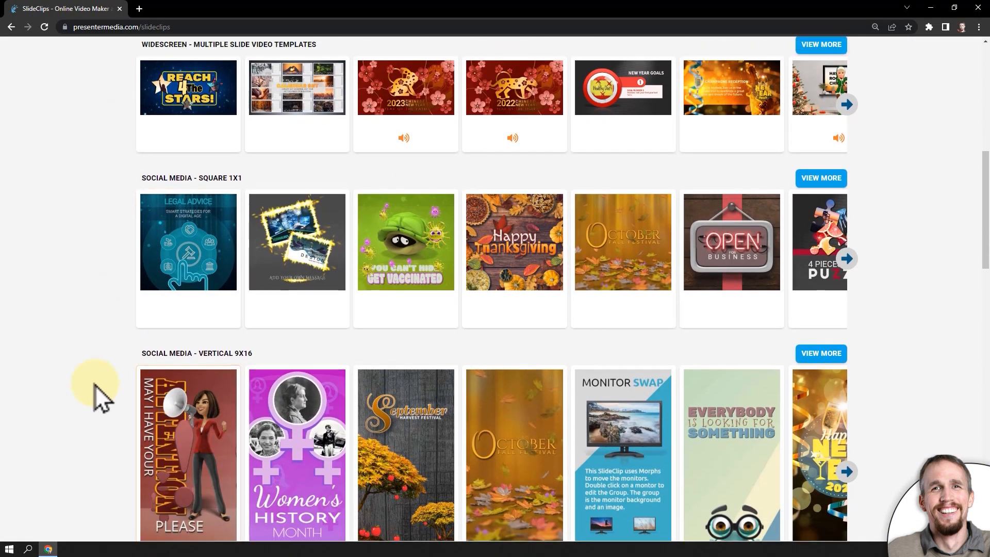
pyautogui.scroll(-2, 72, 387)
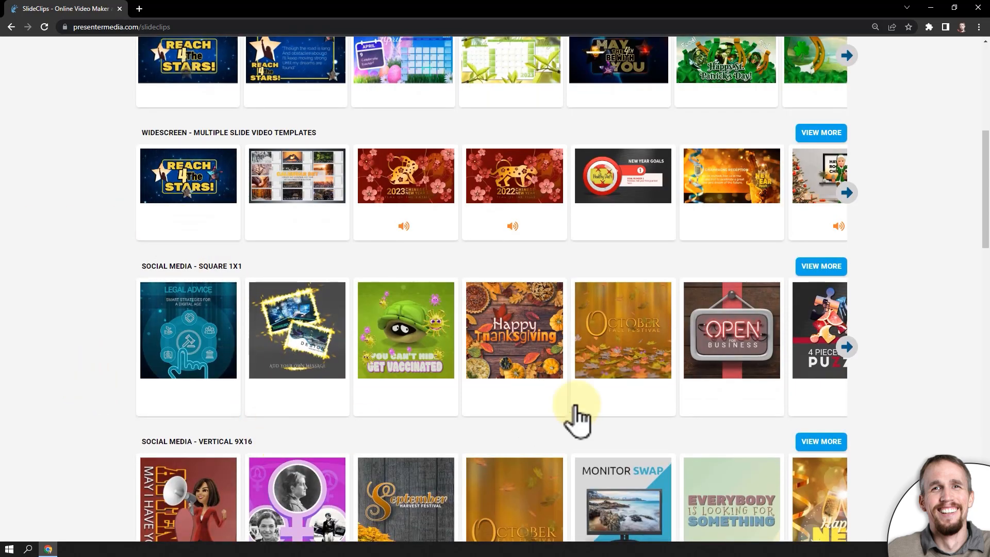
pyautogui.scroll(4, 672, 406)
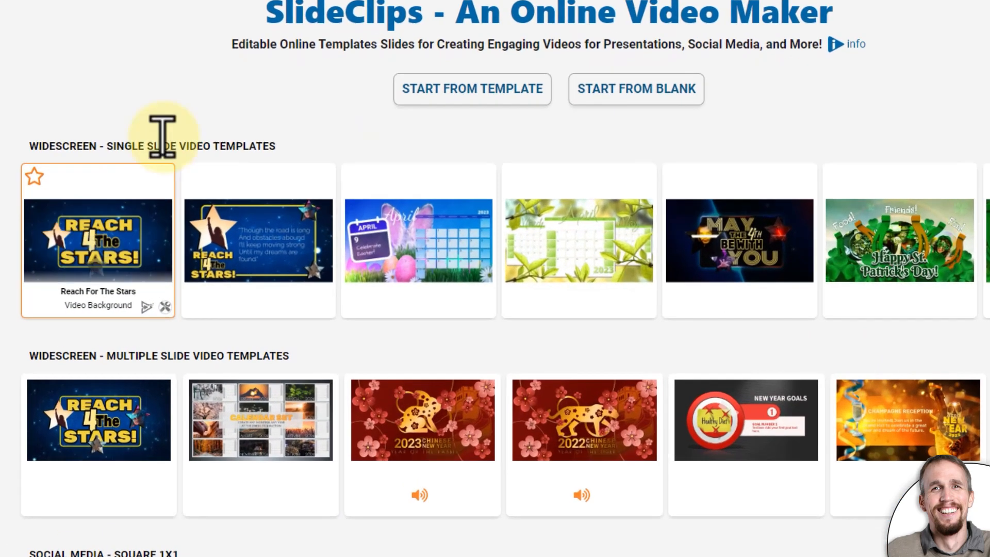
# - Choose the Reach For The Stars widescreen single slide template and start customizing its video
pyautogui.click(86, 243)
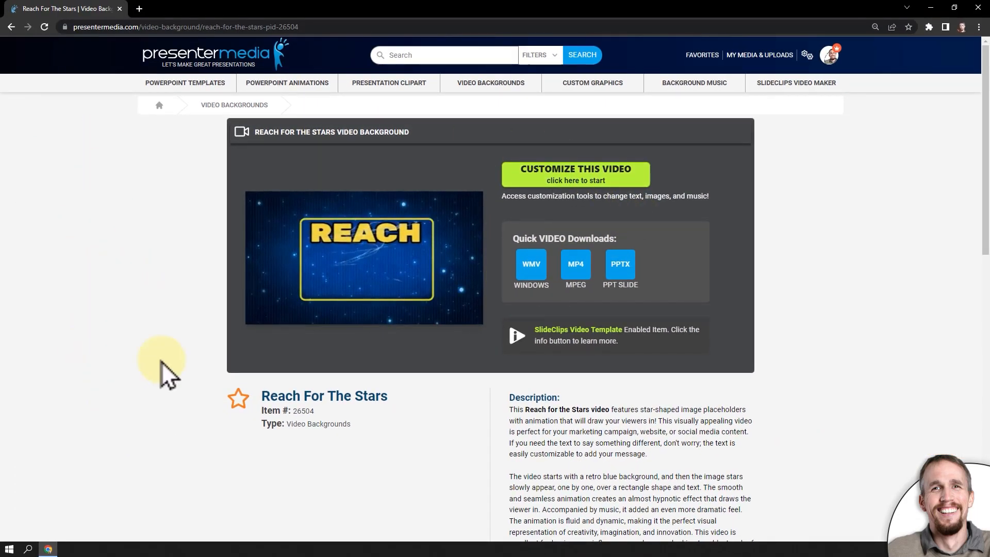
pyautogui.click(604, 178)
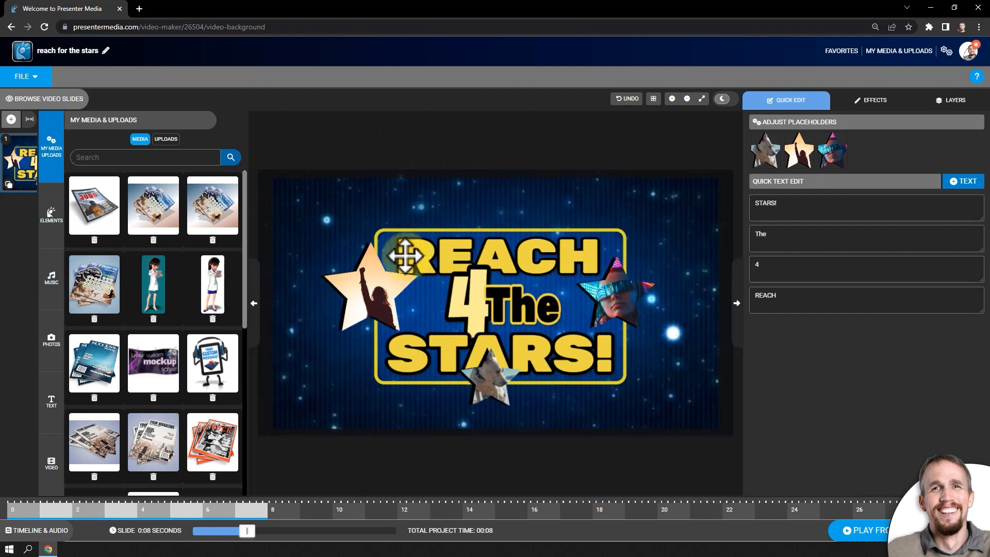
# - Play a preview of the Reach For The Stars slide with its animations, and stop it
pyautogui.click(521, 256)
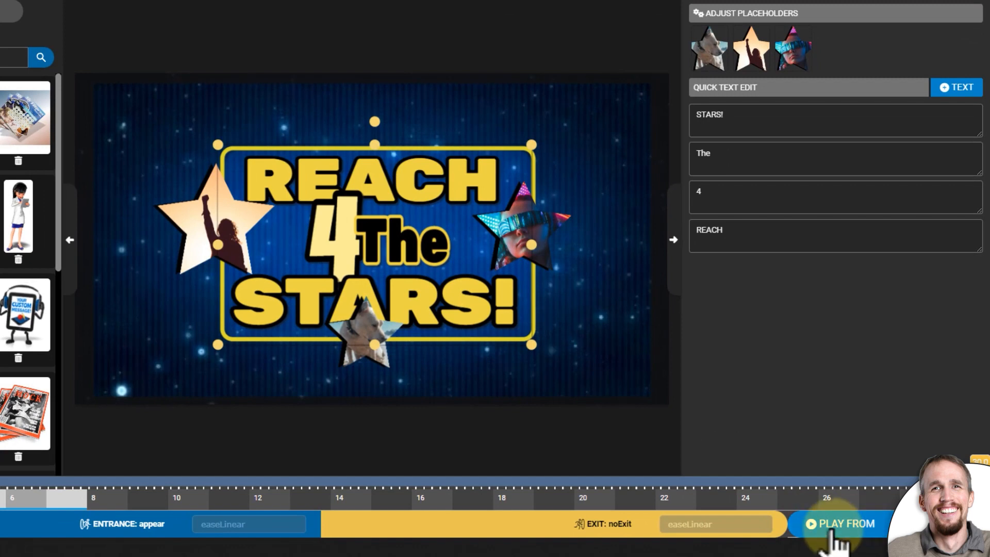
pyautogui.click(928, 524)
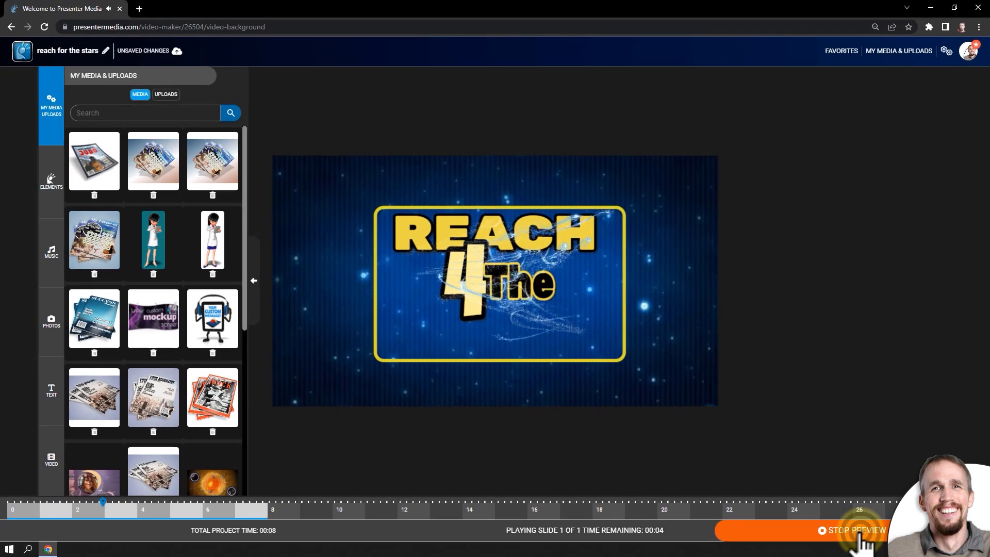
pyautogui.click(849, 536)
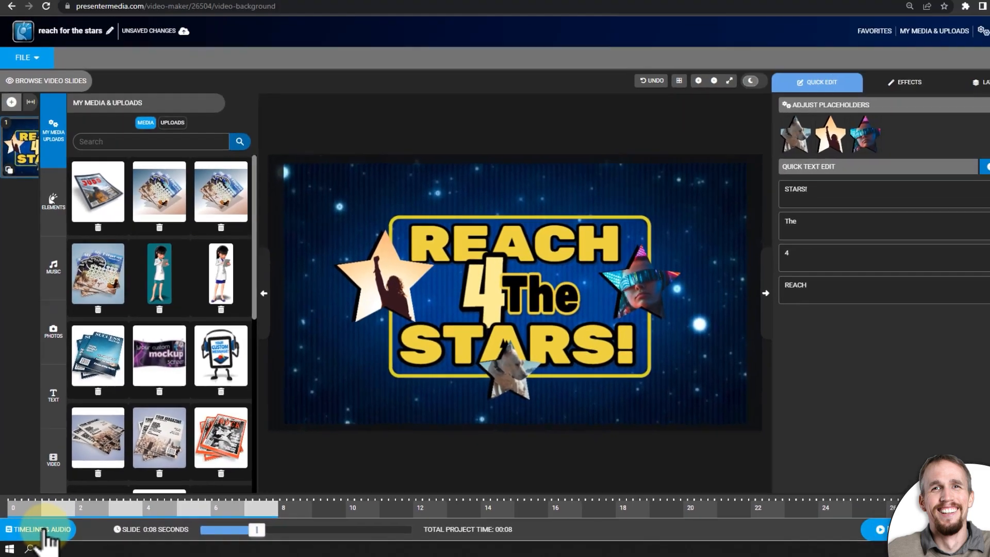
# - Examine the element timing and the project music in the advanced timeline and audio controls, and leave them
pyautogui.click(46, 531)
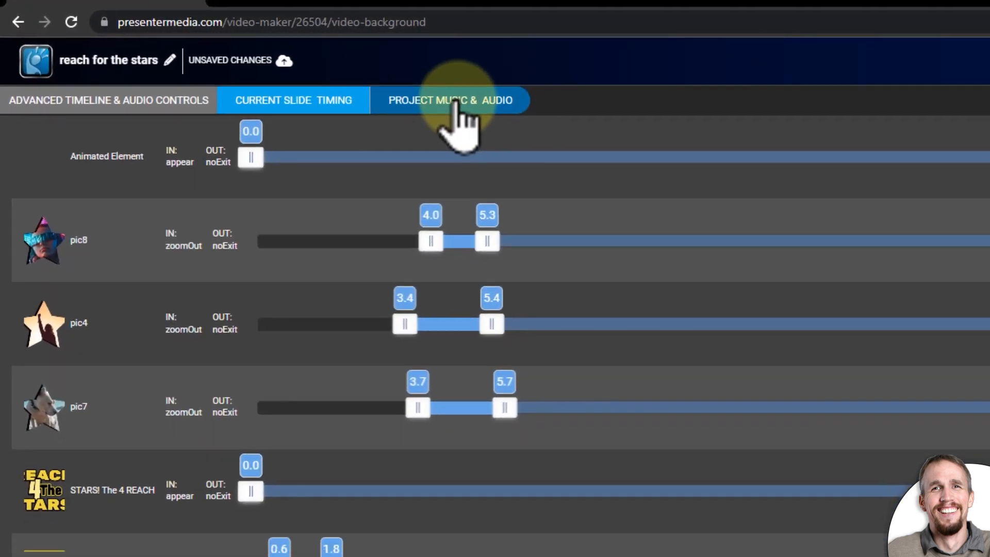
pyautogui.click(466, 106)
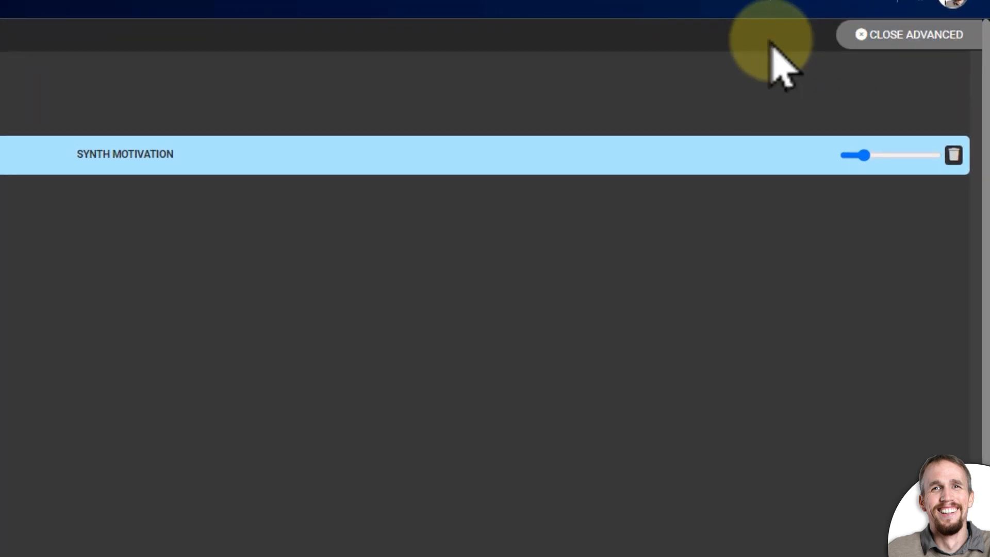
pyautogui.click(914, 35)
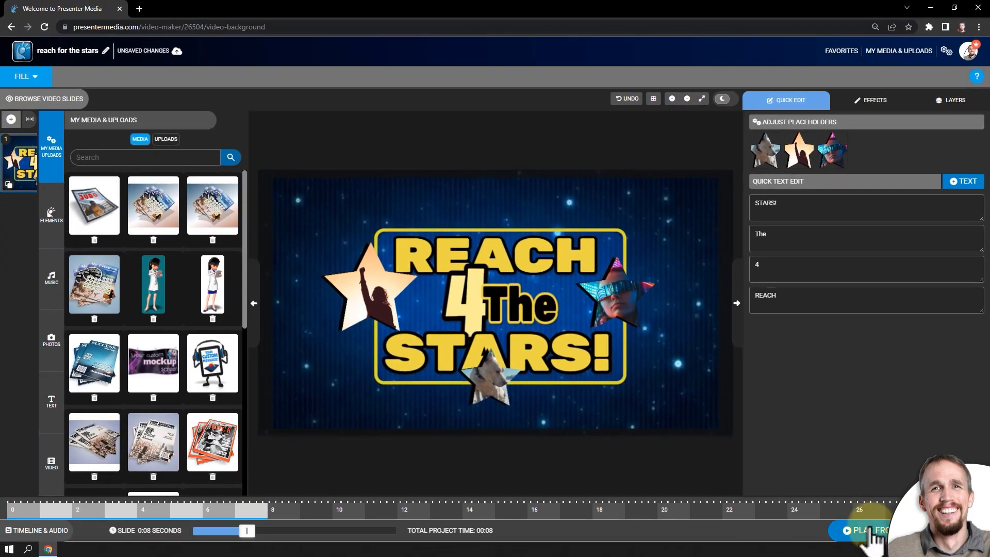
# - Preview the slide again, stop the playback, and collapse the media library to make room for the canvas
pyautogui.click(872, 537)
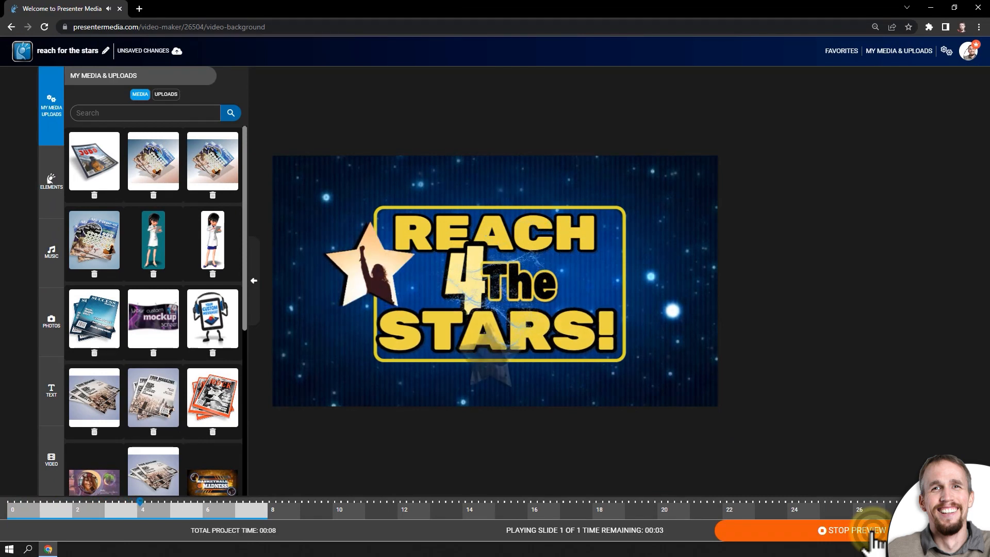
pyautogui.click(873, 537)
pyautogui.click(254, 304)
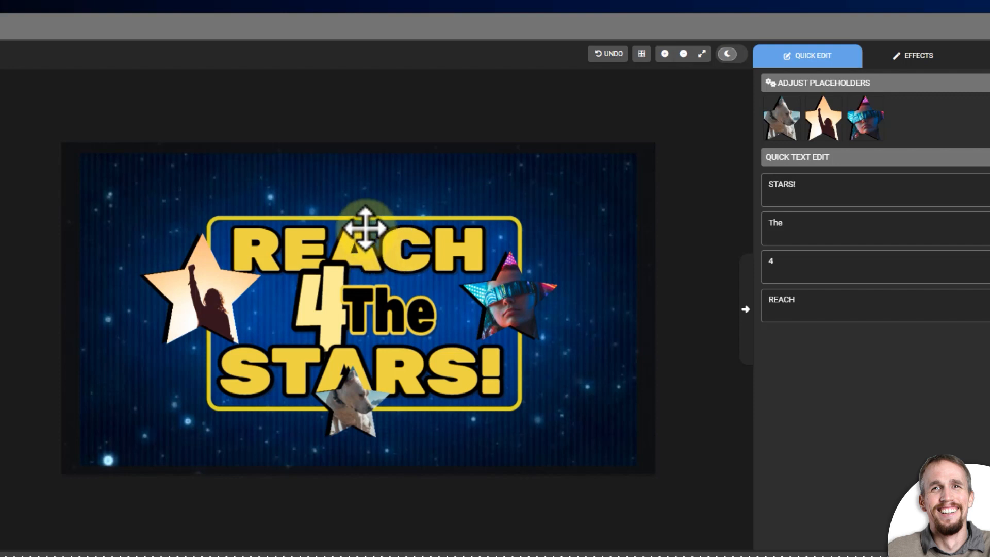
# - Nudge the grouped REACH 4 The STARS! title to a slightly different position within the yellow frame
pyautogui.moveTo(353, 239)
pyautogui.mouseDown()
pyautogui.moveTo(369, 250)
pyautogui.moveTo(360, 237)
pyautogui.mouseUp()
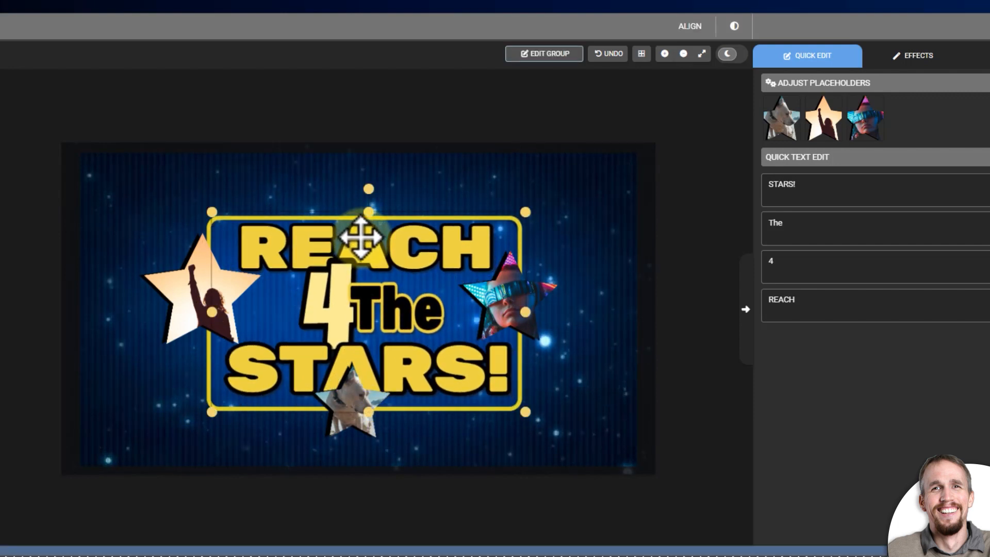
pyautogui.moveTo(363, 238)
pyautogui.mouseDown()
pyautogui.moveTo(349, 239)
pyautogui.moveTo(371, 236)
pyautogui.moveTo(361, 237)
pyautogui.moveTo(435, 284)
pyautogui.moveTo(367, 239)
pyautogui.mouseUp()
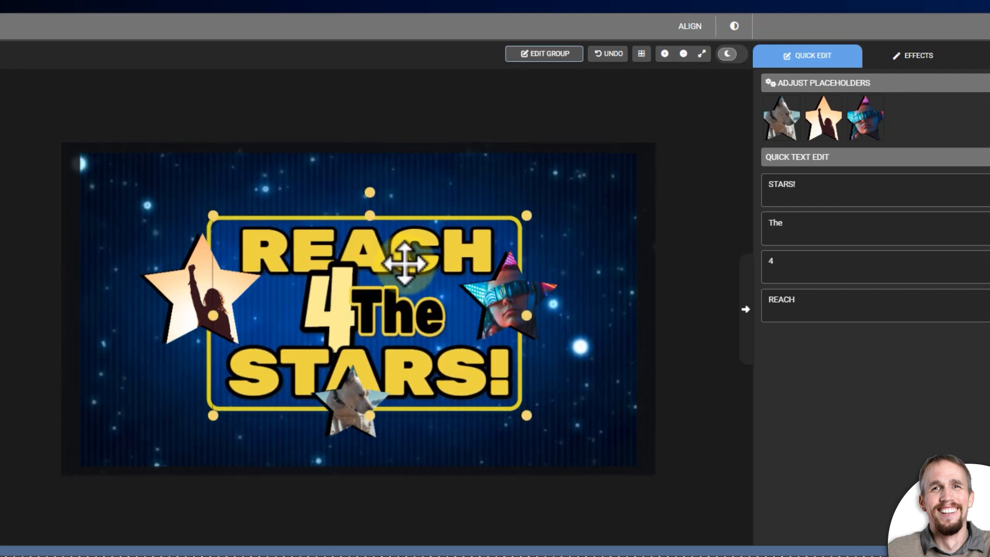
pyautogui.moveTo(402, 263); pyautogui.dragTo(398, 257)
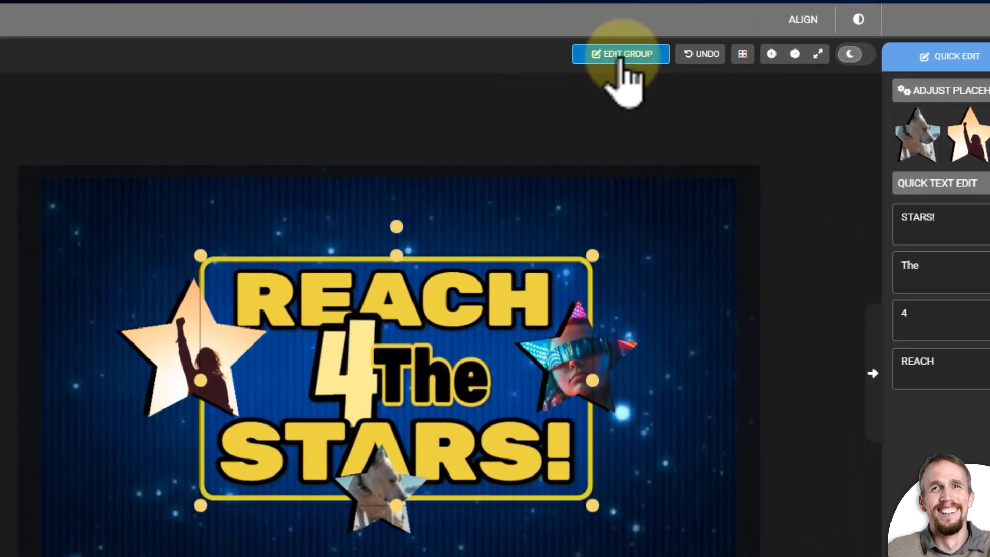
# - Edit the title group, selecting its individual words and nudging REACH slightly, and finish the group edit
pyautogui.click(621, 58)
pyautogui.click(372, 327)
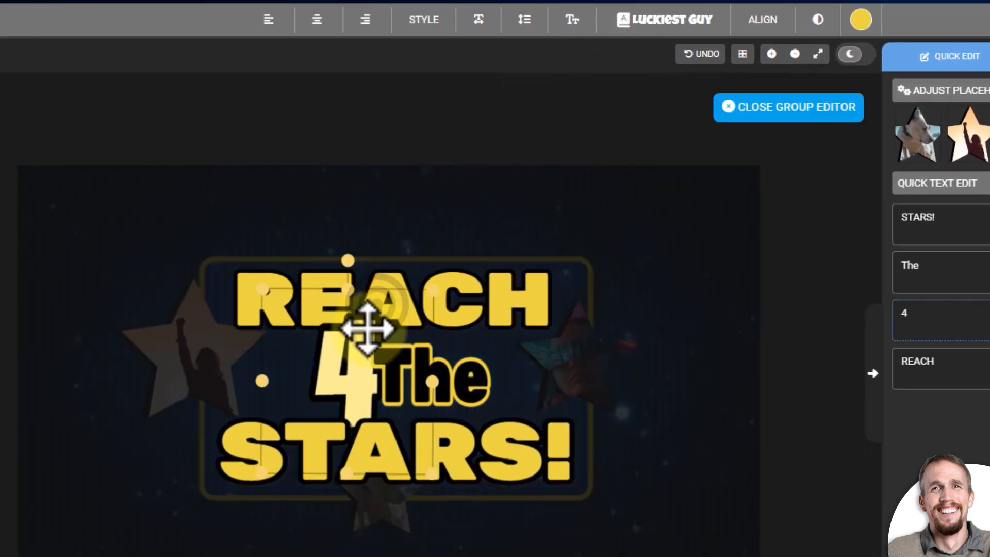
pyautogui.click(499, 289)
pyautogui.click(457, 380)
pyautogui.click(466, 477)
pyautogui.click(333, 373)
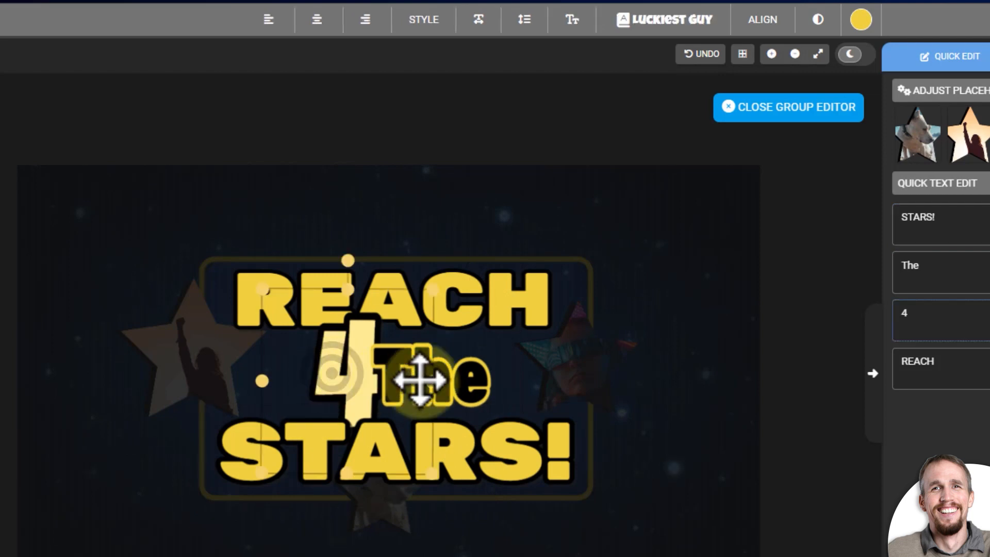
pyautogui.click(482, 298)
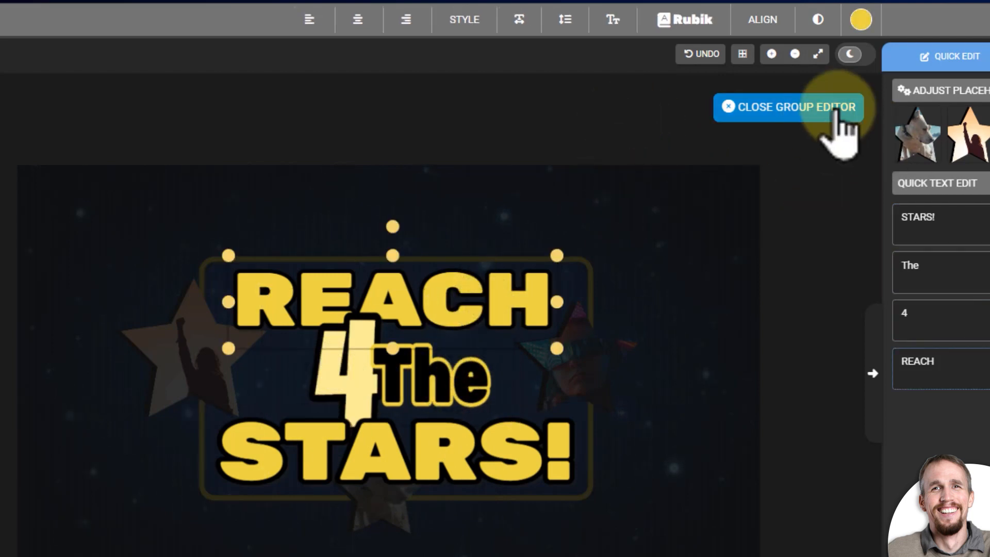
pyautogui.moveTo(487, 306); pyautogui.dragTo(489, 313)
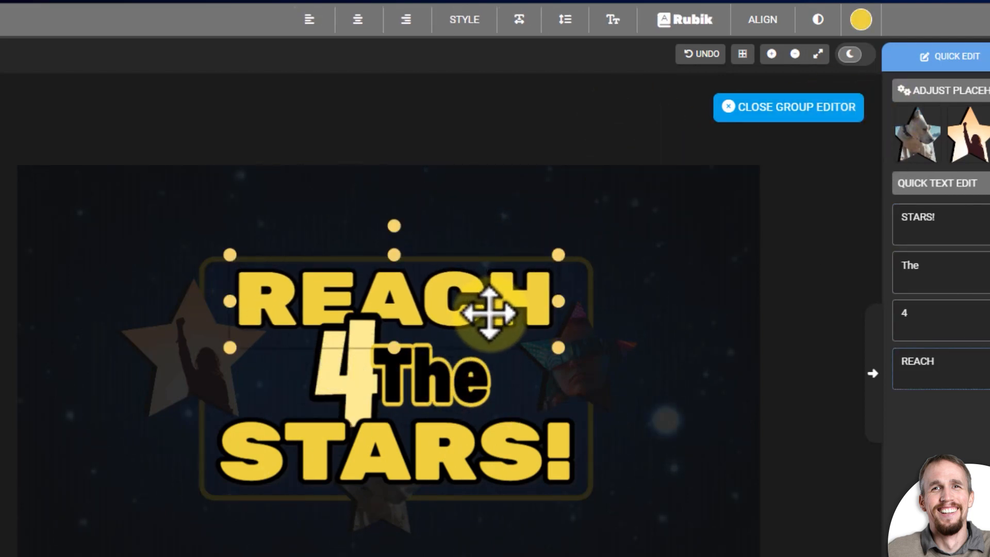
pyautogui.click(748, 107)
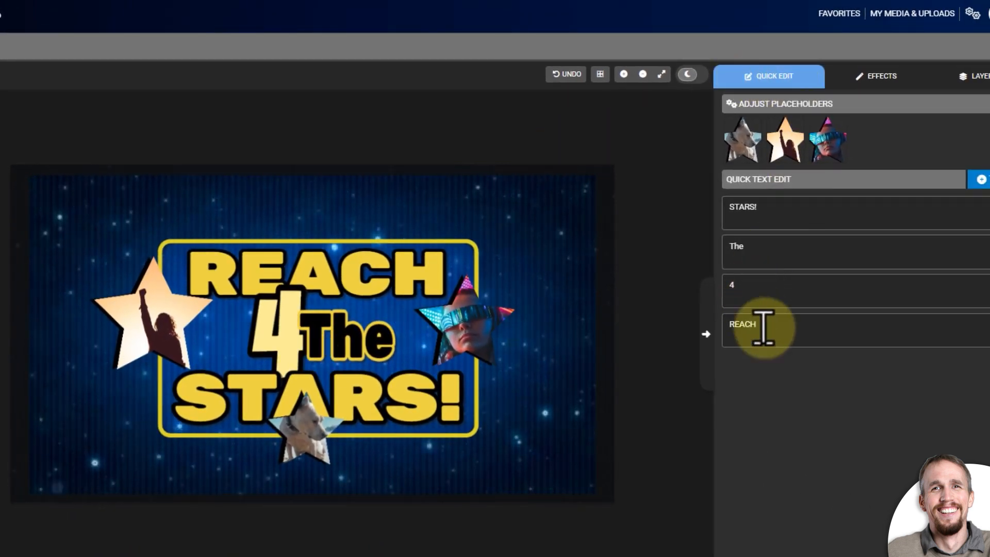
# - Change the title text REACH to GO REACH
pyautogui.click(743, 326)
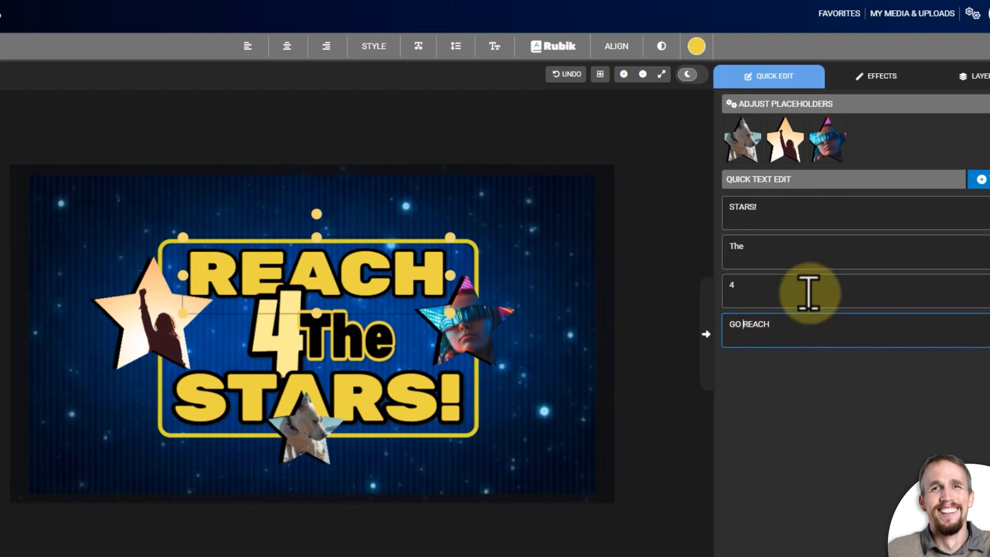
pyautogui.click(796, 276)
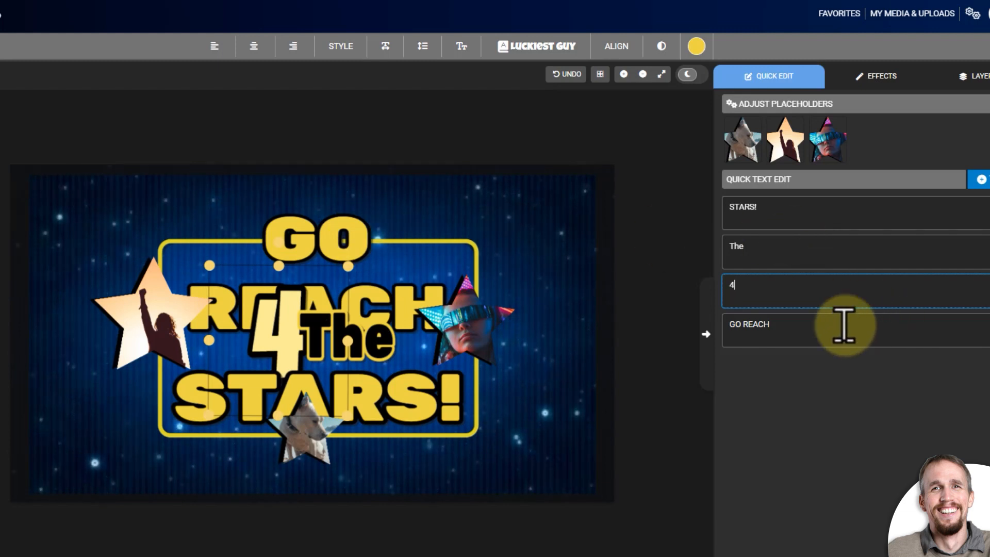
# - Reduce the font size of GO REACH until it fits on one line inside the yellow frame
pyautogui.click(820, 324)
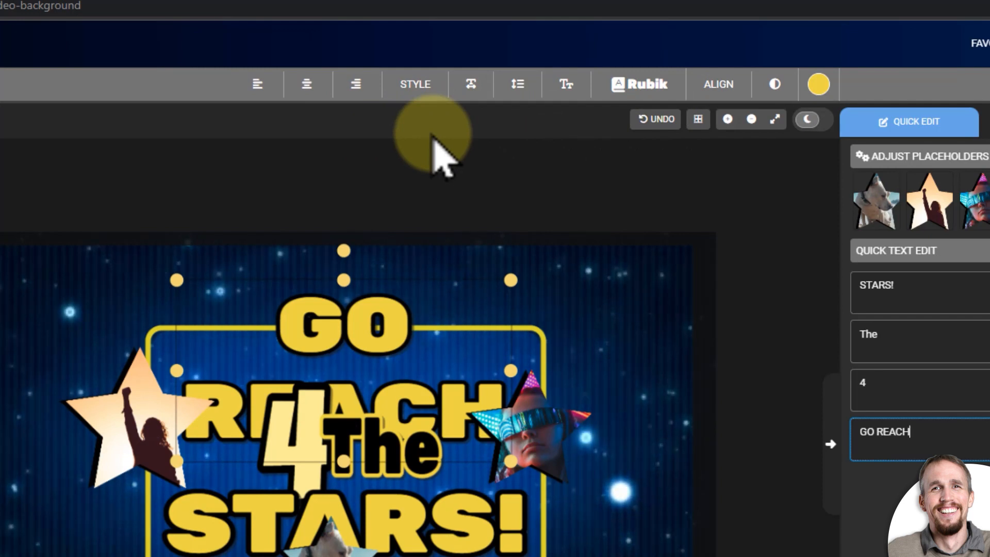
pyautogui.click(412, 98)
pyautogui.click(413, 91)
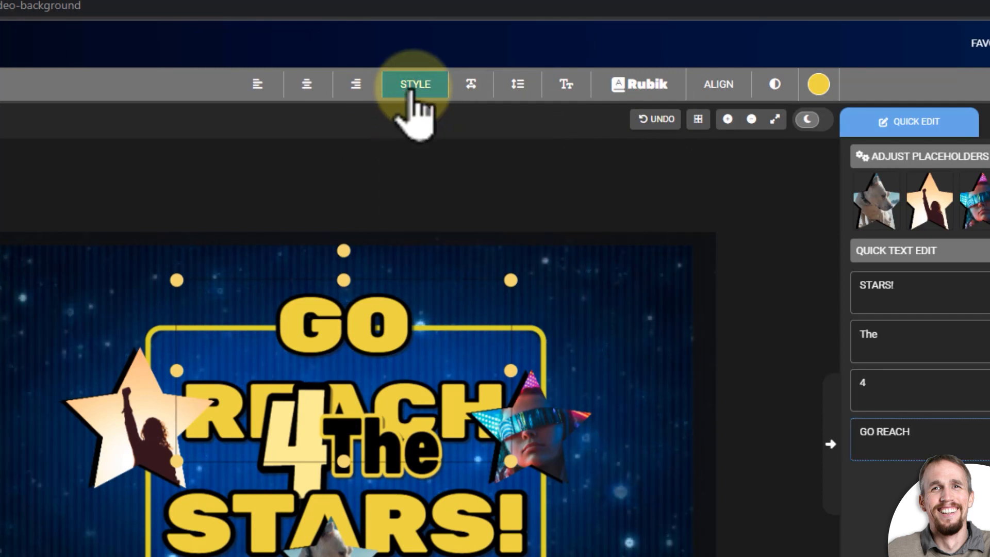
pyautogui.click(413, 98)
pyautogui.click(413, 99)
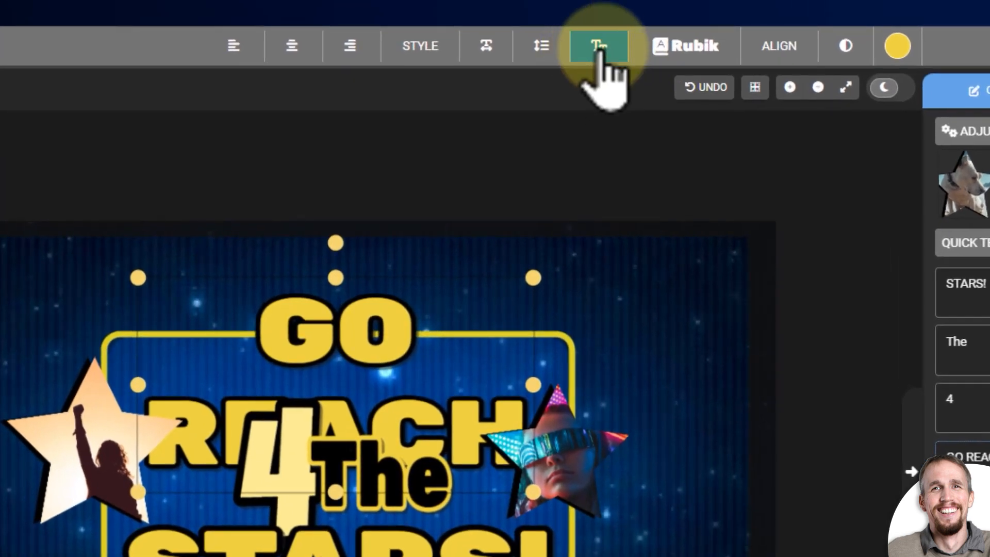
pyautogui.click(599, 49)
pyautogui.click(628, 86)
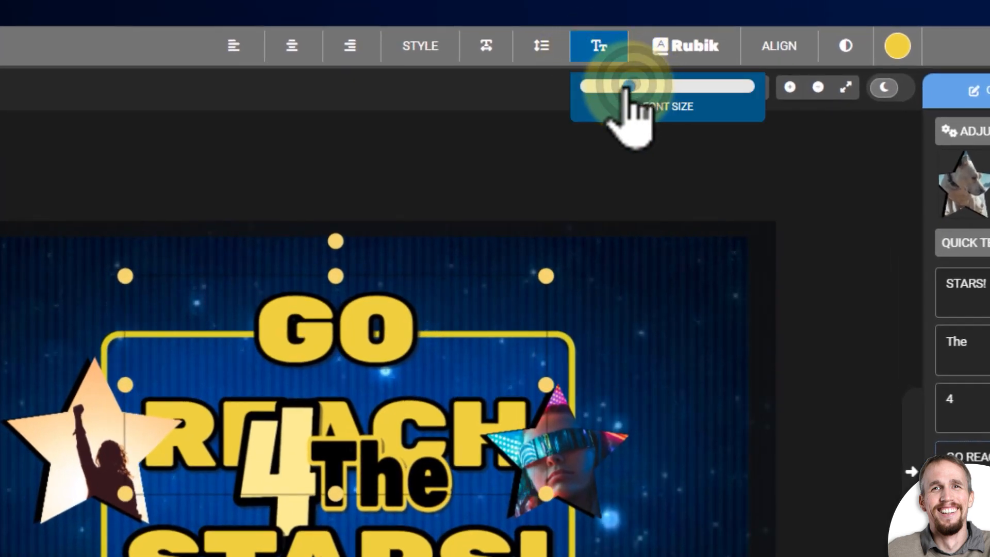
pyautogui.moveTo(626, 87); pyautogui.dragTo(612, 86)
pyautogui.click(824, 305)
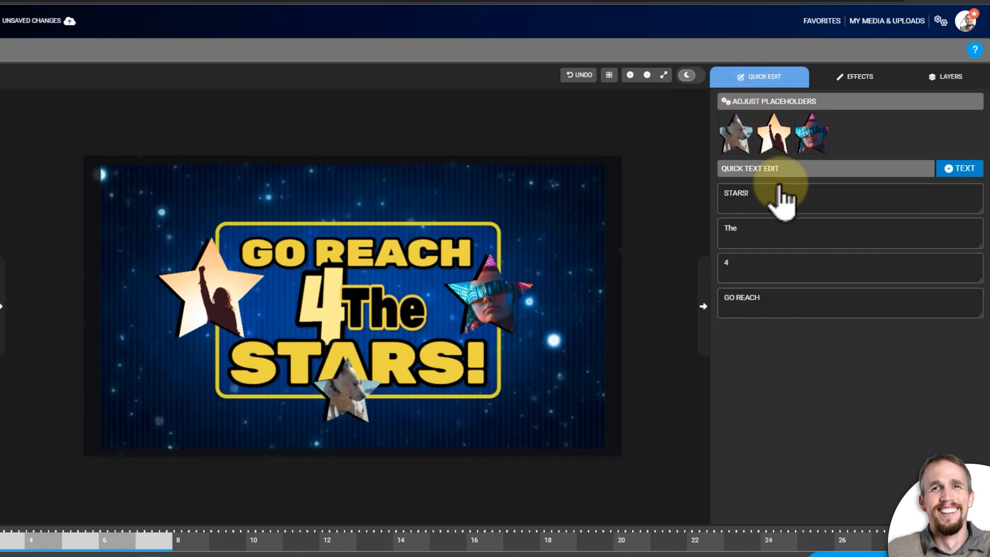
# - Open the title group for editing and move GO REACH slightly upward inside the yellow frame
pyautogui.click(778, 266)
pyautogui.click(768, 228)
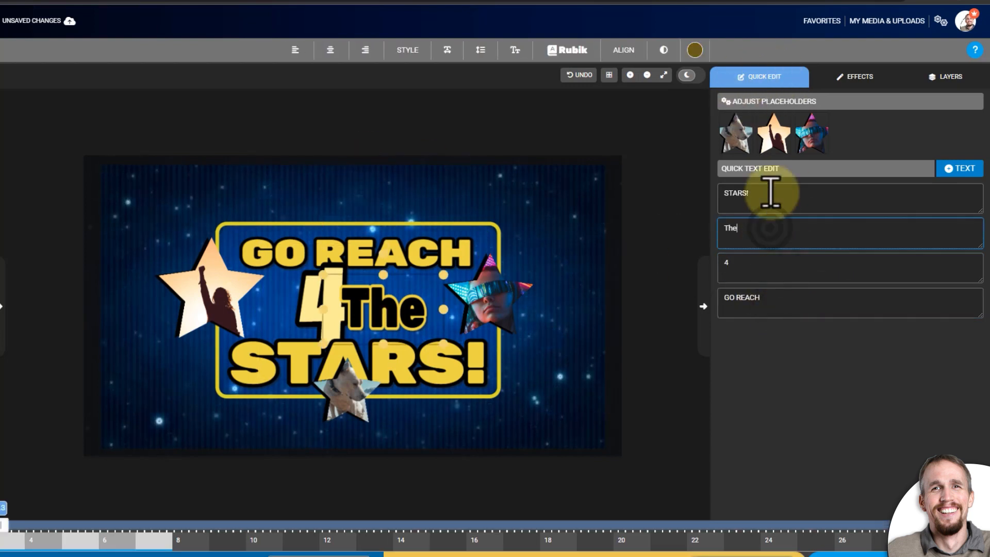
pyautogui.click(361, 246)
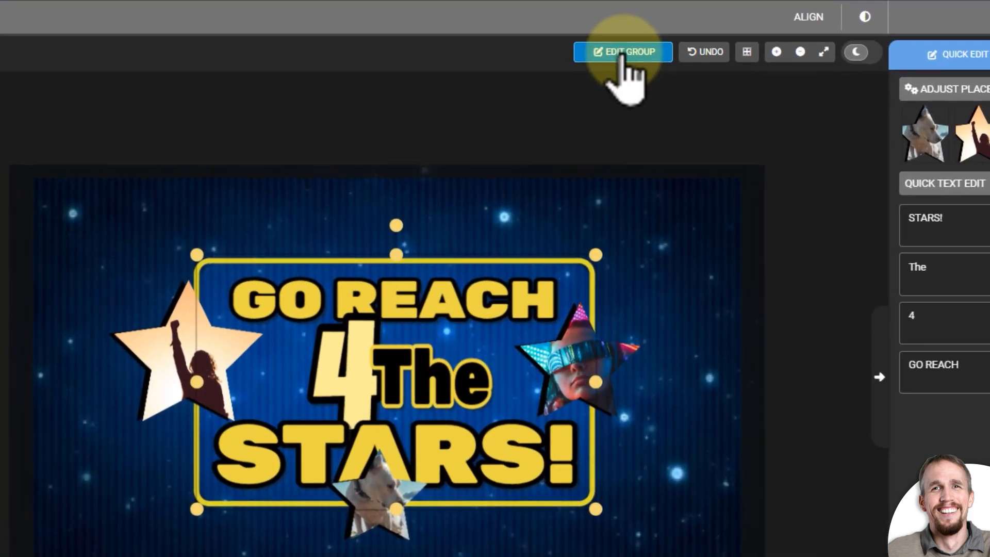
pyautogui.click(597, 57)
pyautogui.moveTo(440, 299)
pyautogui.mouseDown()
pyautogui.moveTo(438, 267)
pyautogui.moveTo(423, 322)
pyautogui.moveTo(436, 281)
pyautogui.moveTo(442, 294)
pyautogui.mouseUp()
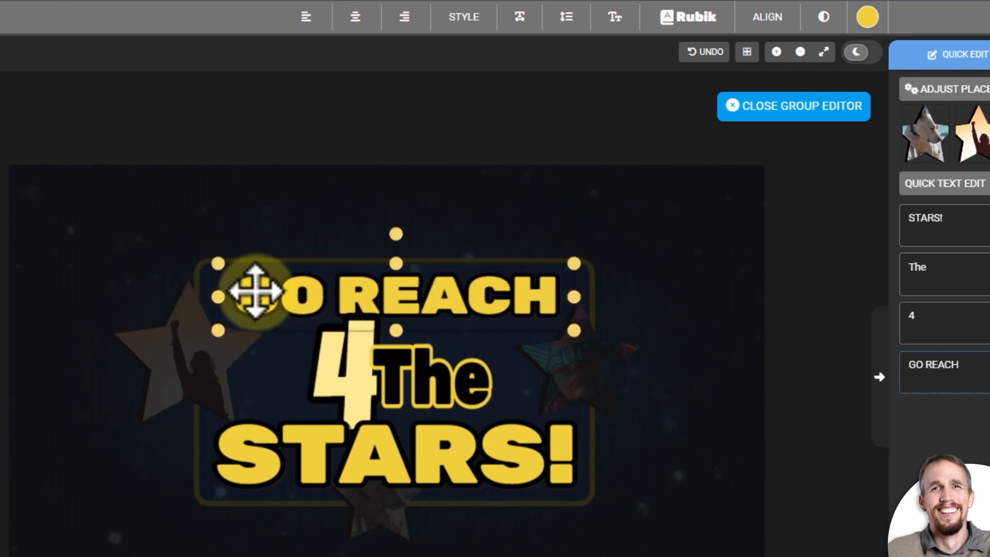
# - Recolor only the word REACH in the GO REACH text to light blue #43BCEF
pyautogui.click(868, 16)
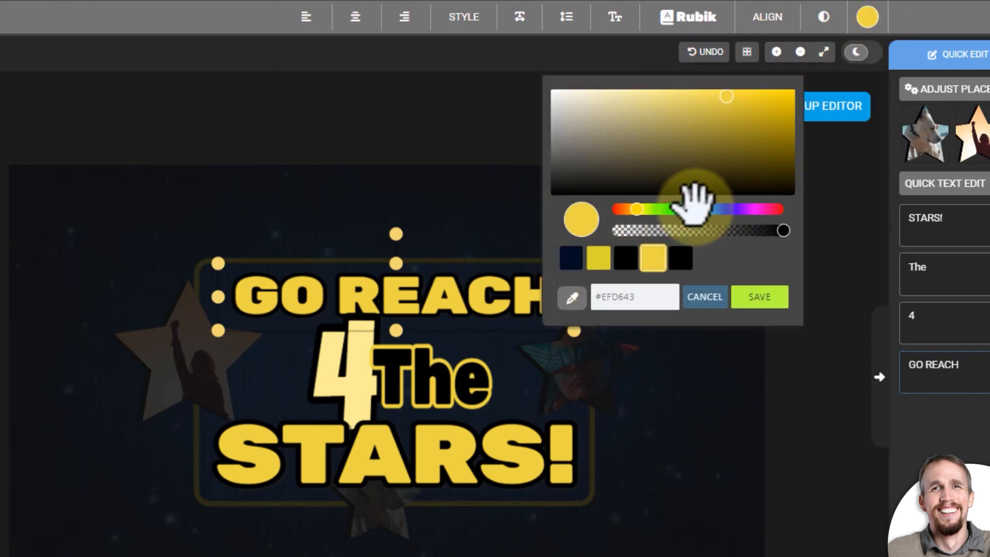
pyautogui.click(714, 299)
pyautogui.click(394, 293)
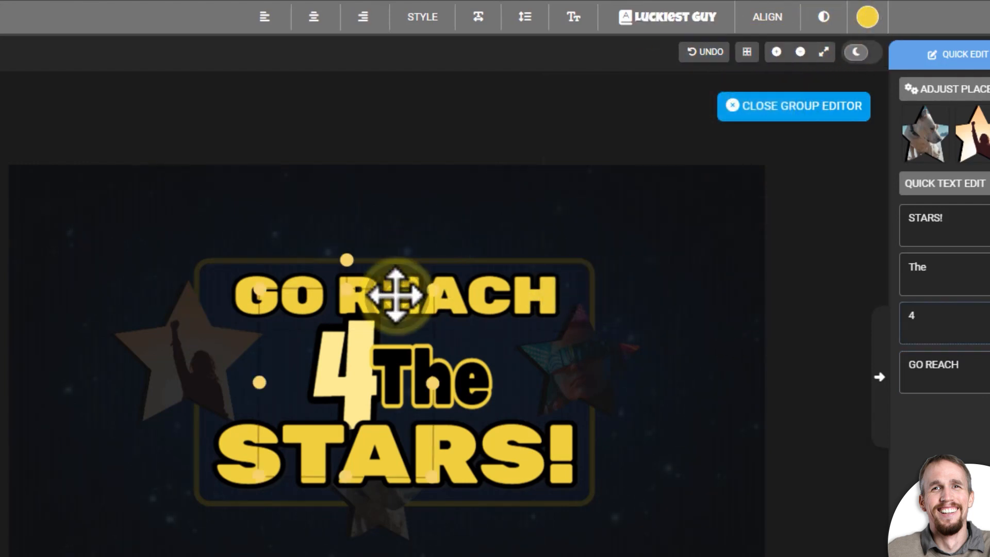
pyautogui.doubleClick(482, 286)
pyautogui.click(290, 293)
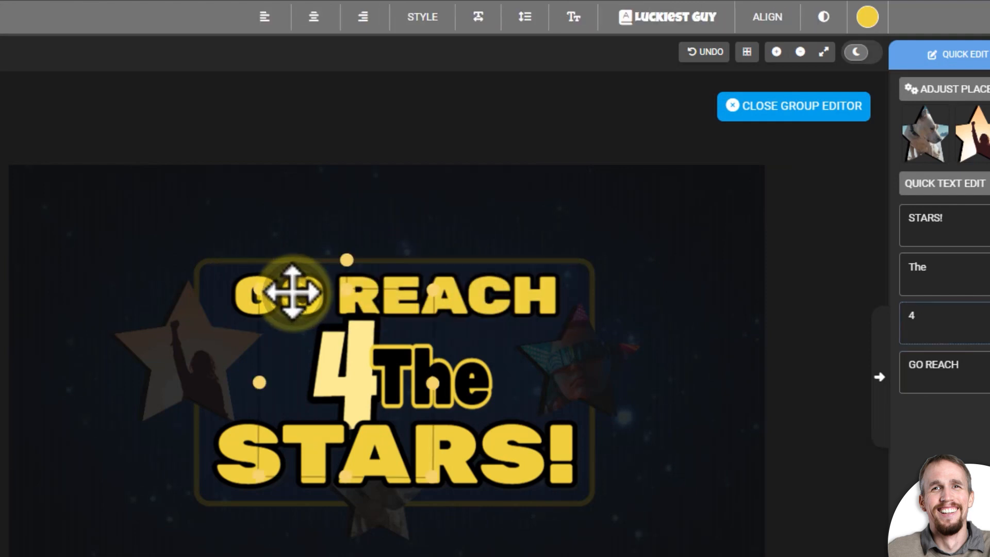
pyautogui.doubleClick(500, 288)
pyautogui.click(341, 281)
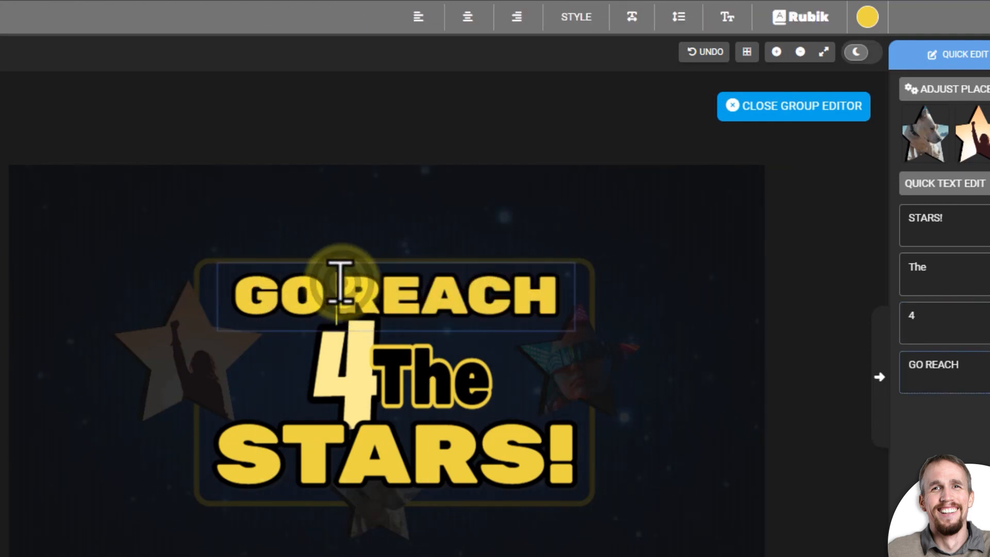
pyautogui.moveTo(343, 281); pyautogui.dragTo(548, 284)
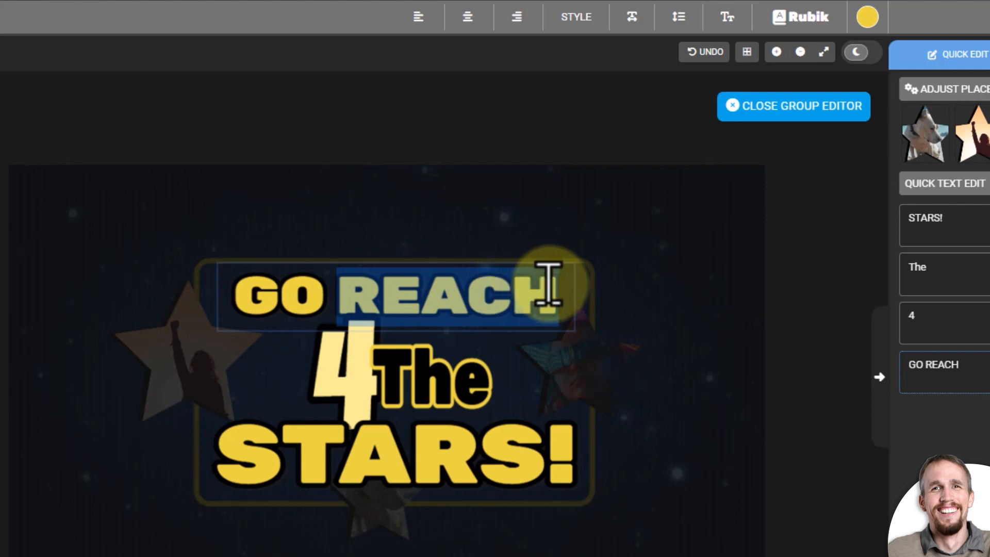
pyautogui.click(867, 21)
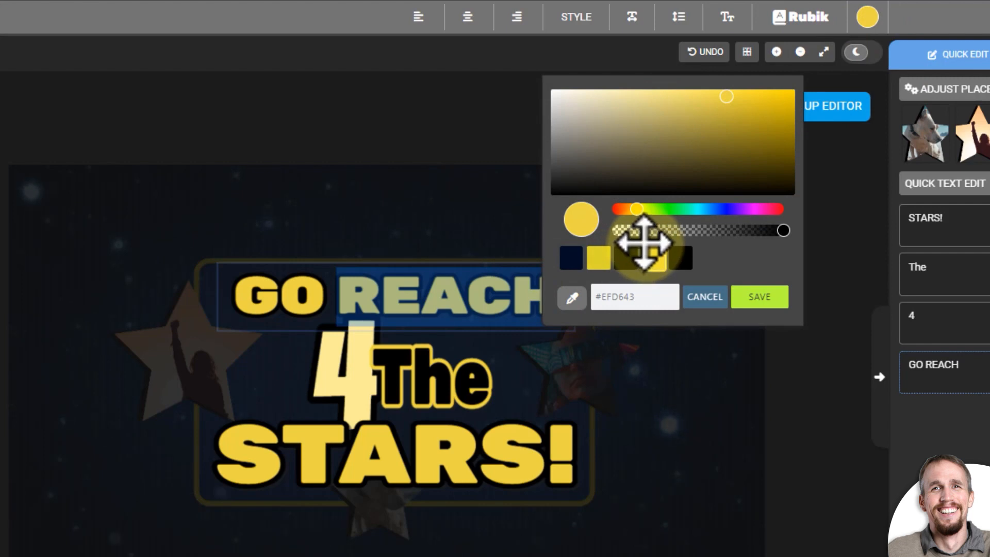
pyautogui.moveTo(711, 209); pyautogui.dragTo(704, 209)
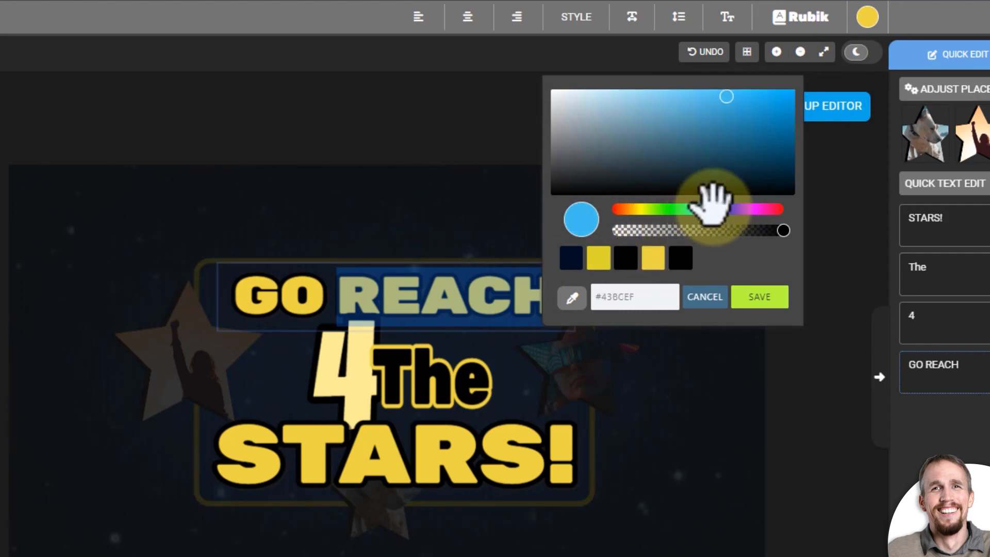
pyautogui.click(759, 297)
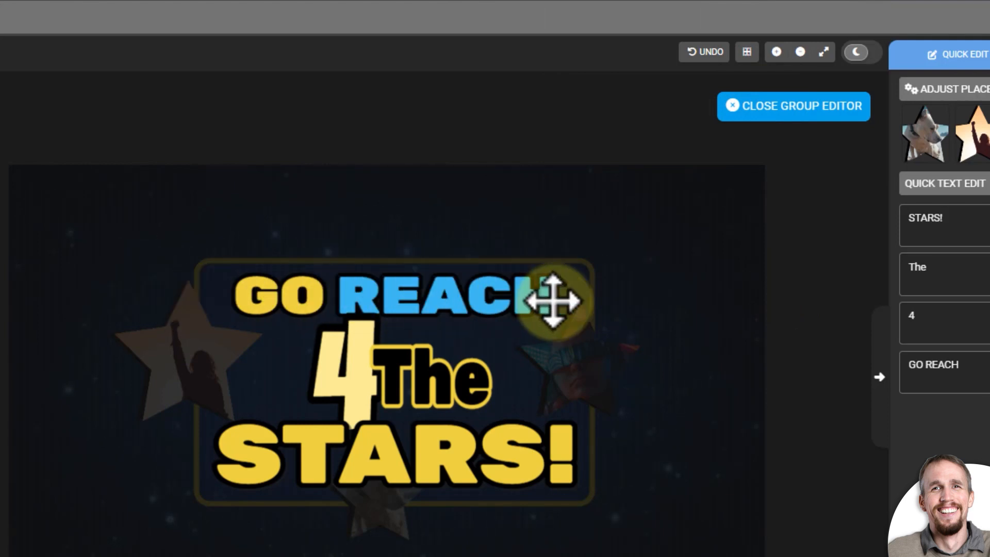
# - Set the GO REACH text's stroke width to 9 and its stroke color to the dark navy swatch
pyautogui.click(493, 293)
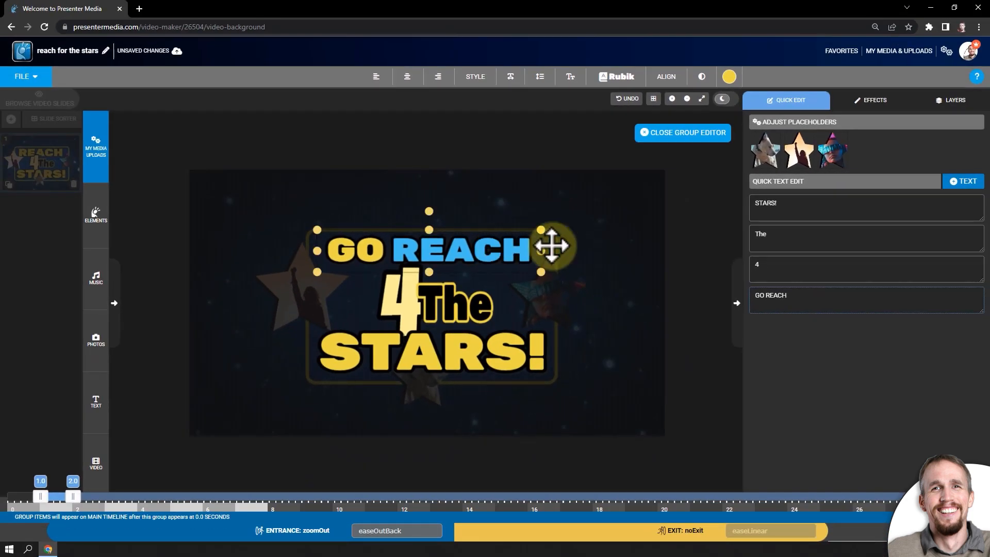
pyautogui.click(876, 104)
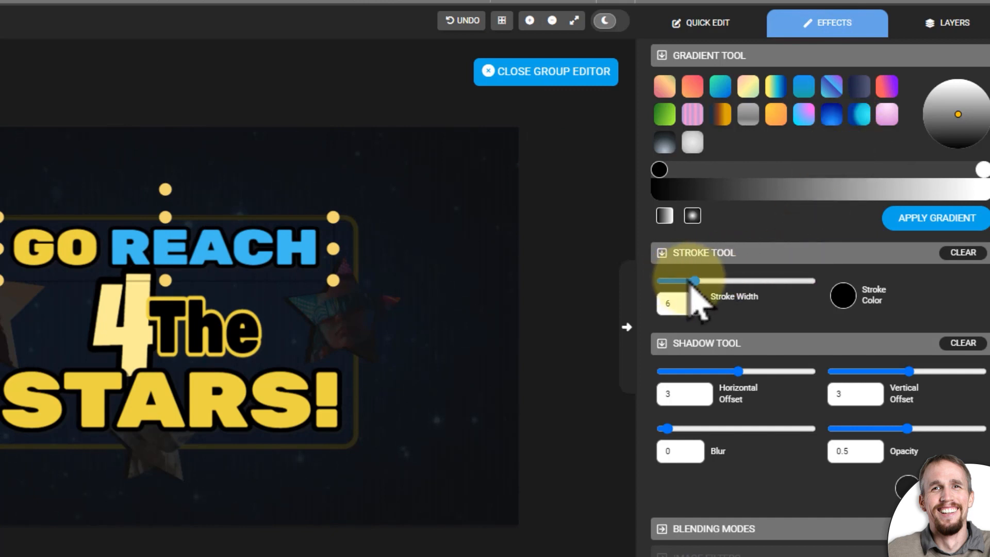
pyautogui.moveTo(697, 284)
pyautogui.mouseDown()
pyautogui.moveTo(743, 296)
pyautogui.moveTo(696, 284)
pyautogui.moveTo(767, 286)
pyautogui.moveTo(706, 300)
pyautogui.moveTo(765, 294)
pyautogui.moveTo(714, 310)
pyautogui.mouseUp()
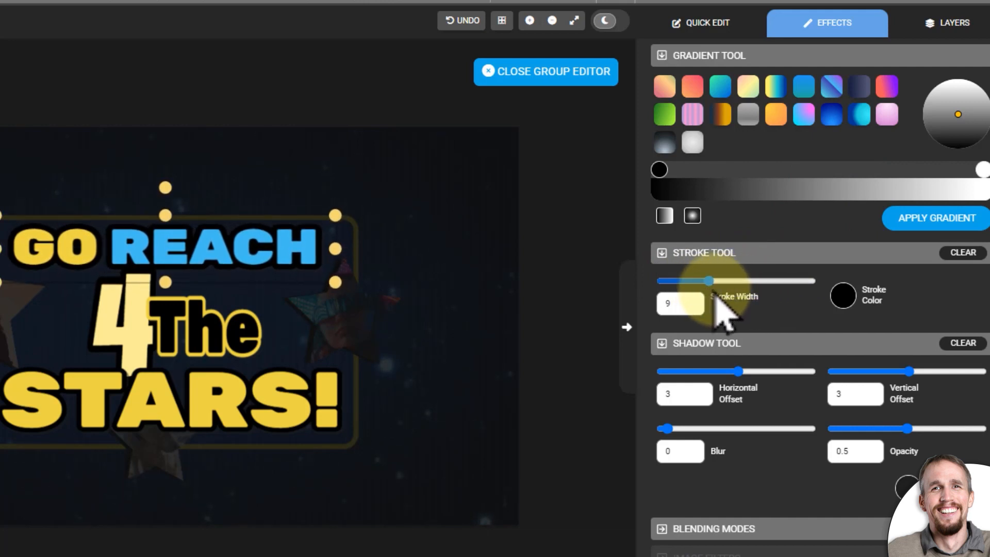
pyautogui.click(843, 296)
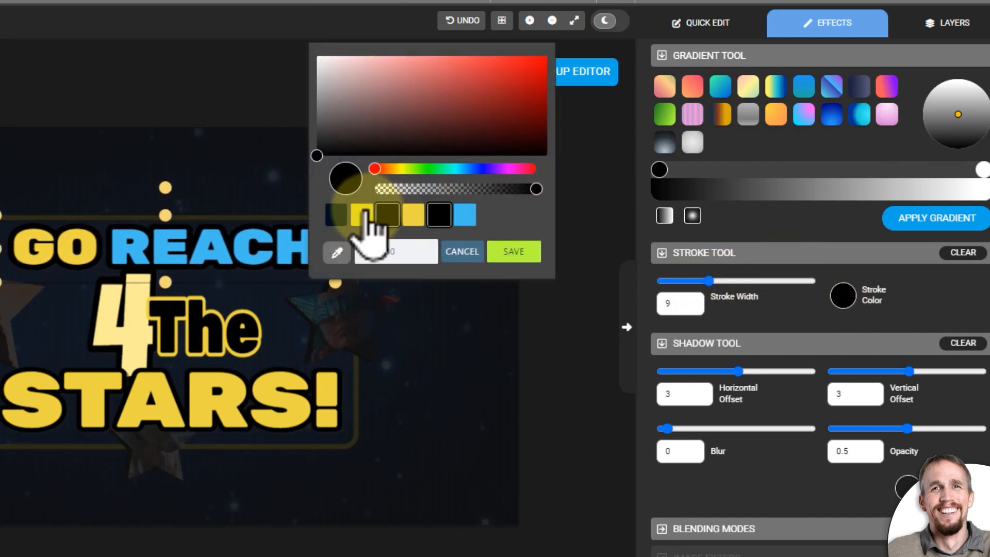
pyautogui.click(336, 215)
pyautogui.click(513, 252)
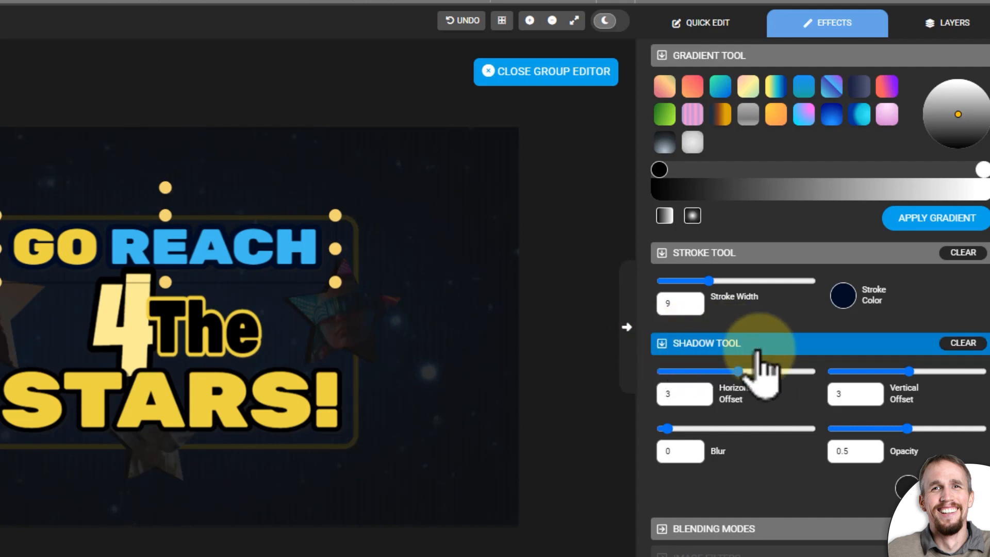
# - Set the GO REACH shadow to 0.73 opacity, a vertical offset of 10 and solid black color
pyautogui.moveTo(915, 430); pyautogui.dragTo(939, 429)
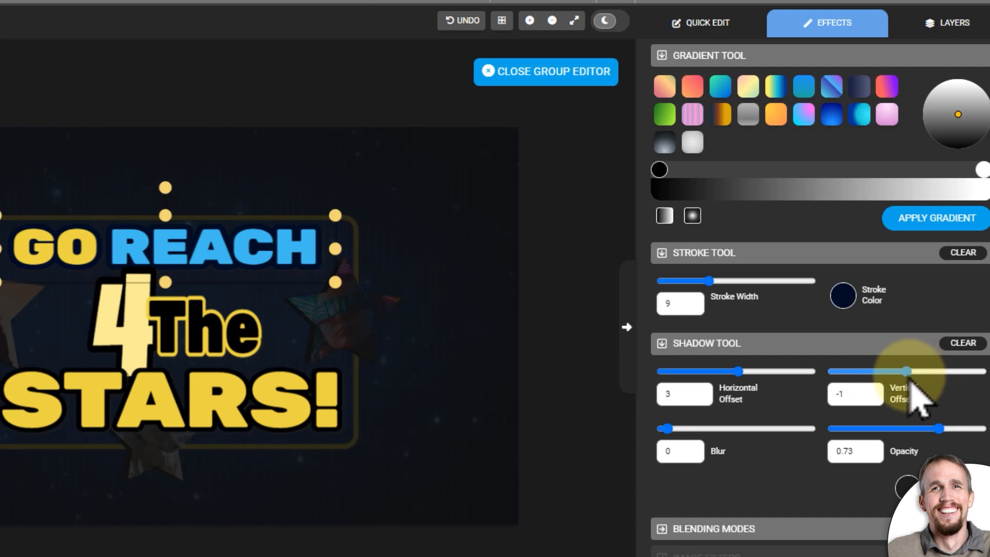
pyautogui.moveTo(915, 379); pyautogui.dragTo(913, 377)
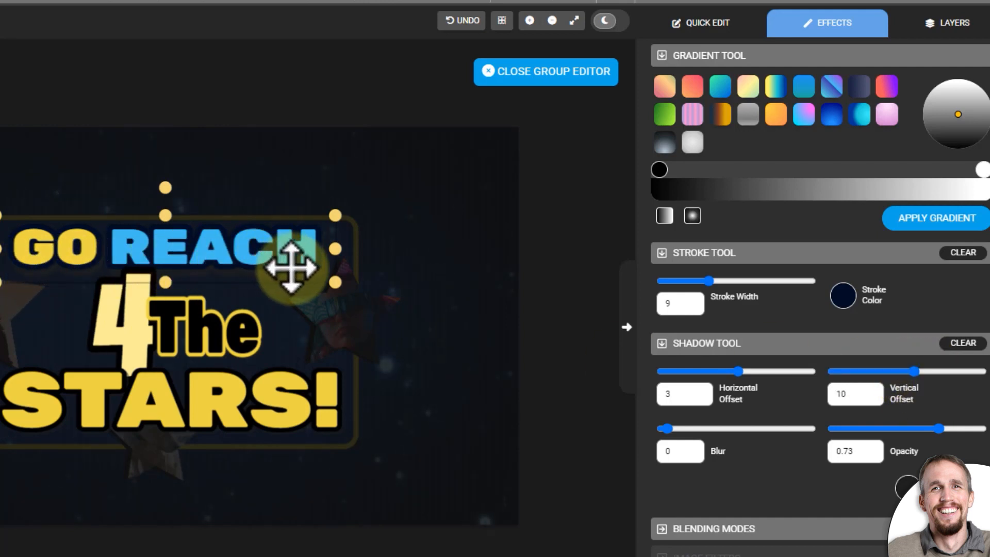
pyautogui.click(906, 487)
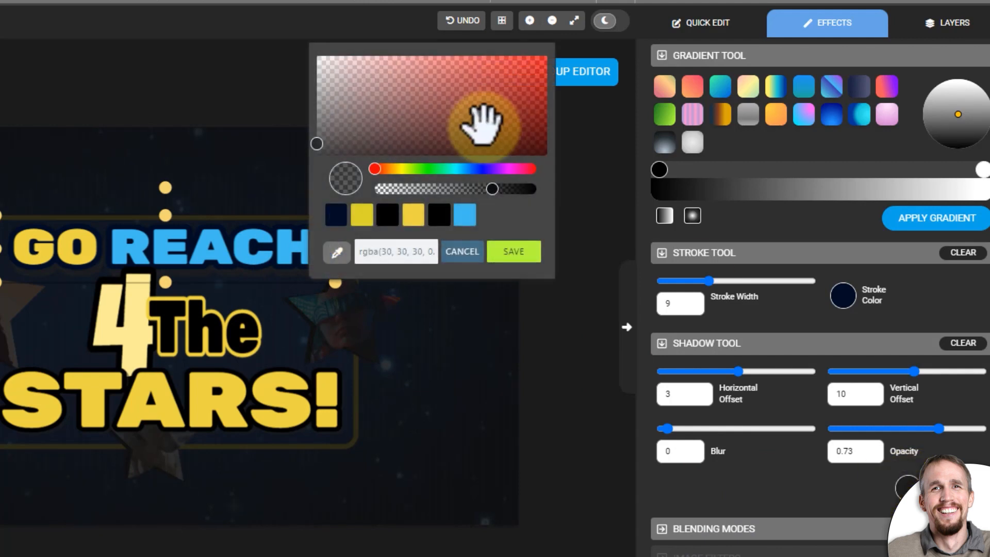
pyautogui.click(387, 214)
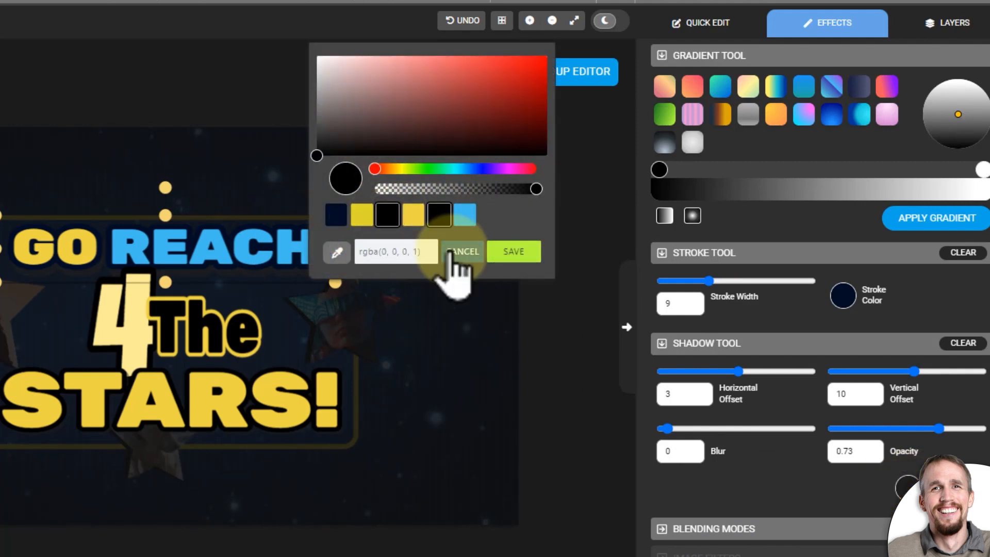
pyautogui.click(514, 252)
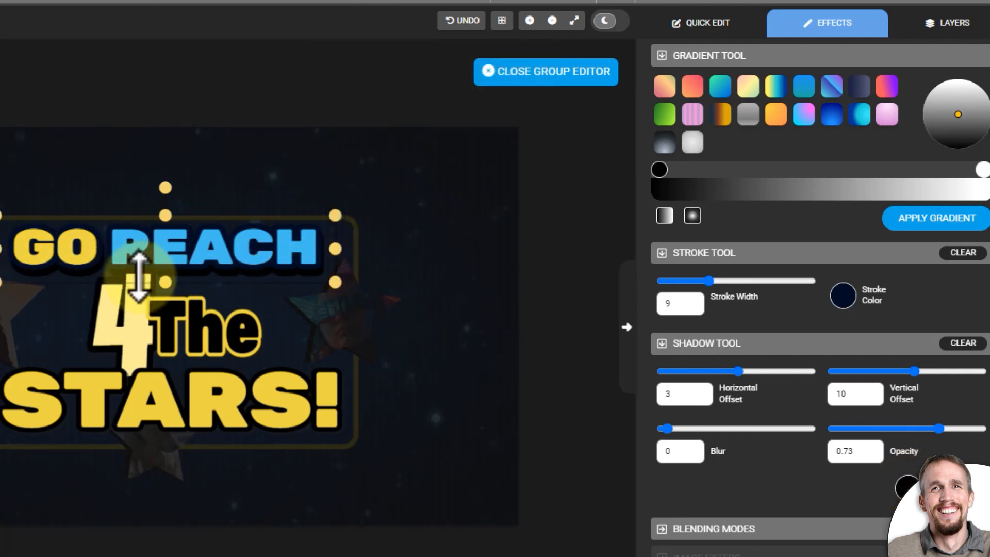
# - Refine the GO REACH shadow with blur 7, vertical offset 8 and horizontal offset 5, and finish the group edit
pyautogui.moveTo(667, 429); pyautogui.dragTo(699, 457)
pyautogui.moveTo(914, 372)
pyautogui.mouseDown()
pyautogui.moveTo(931, 381)
pyautogui.moveTo(917, 383)
pyautogui.mouseUp()
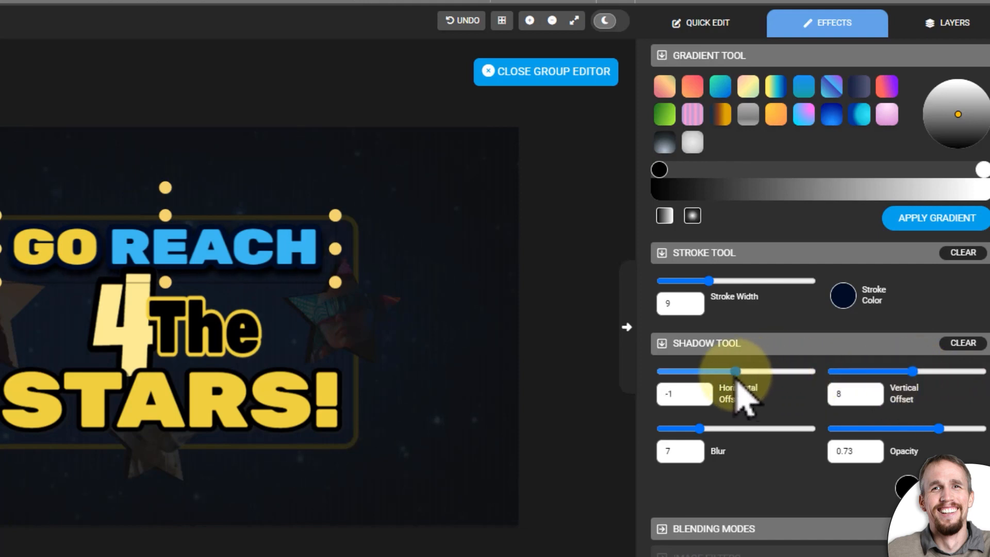
pyautogui.moveTo(739, 378); pyautogui.dragTo(741, 378)
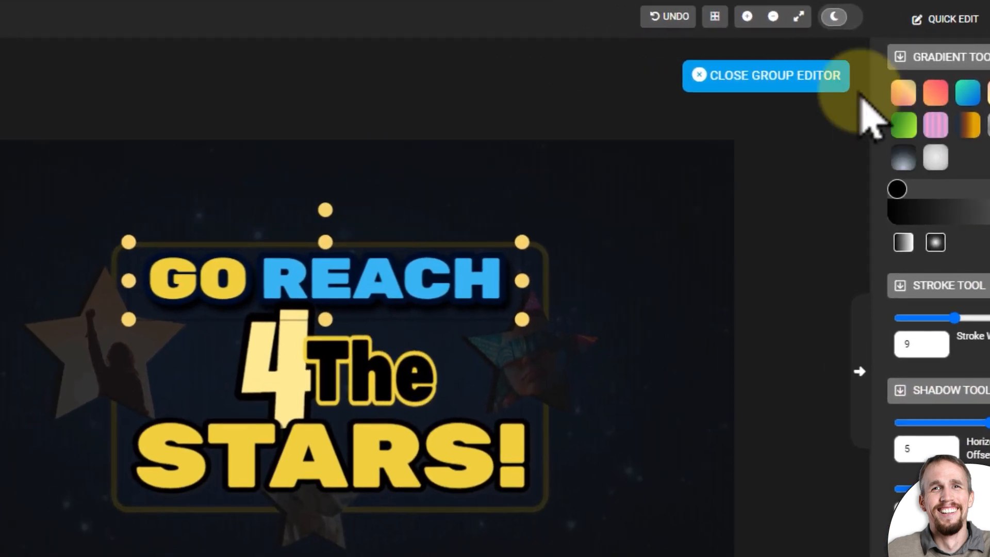
pyautogui.click(763, 83)
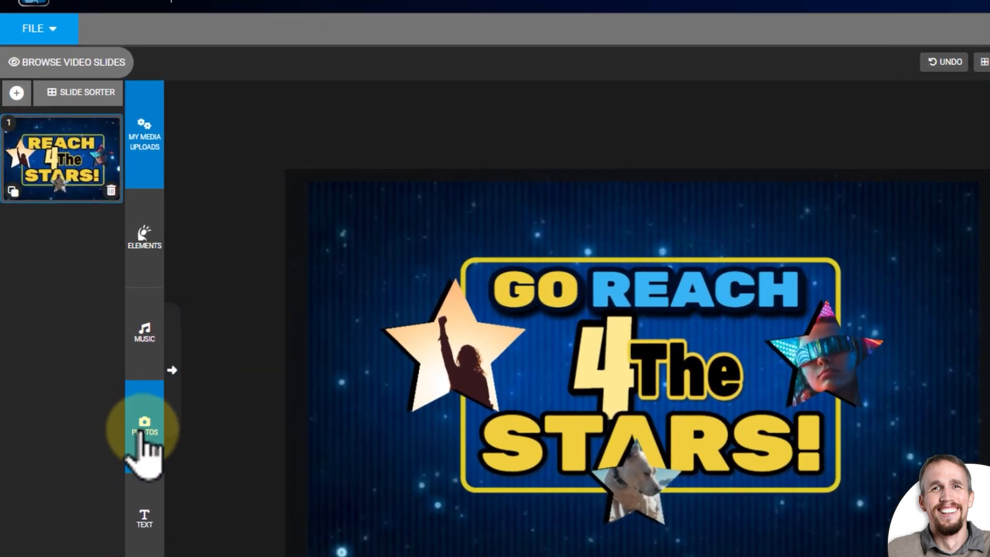
# - Replace the picture in the star beside GO REACH showing a raised fist with the stock photo of an astronaut on the moon
pyautogui.click(142, 435)
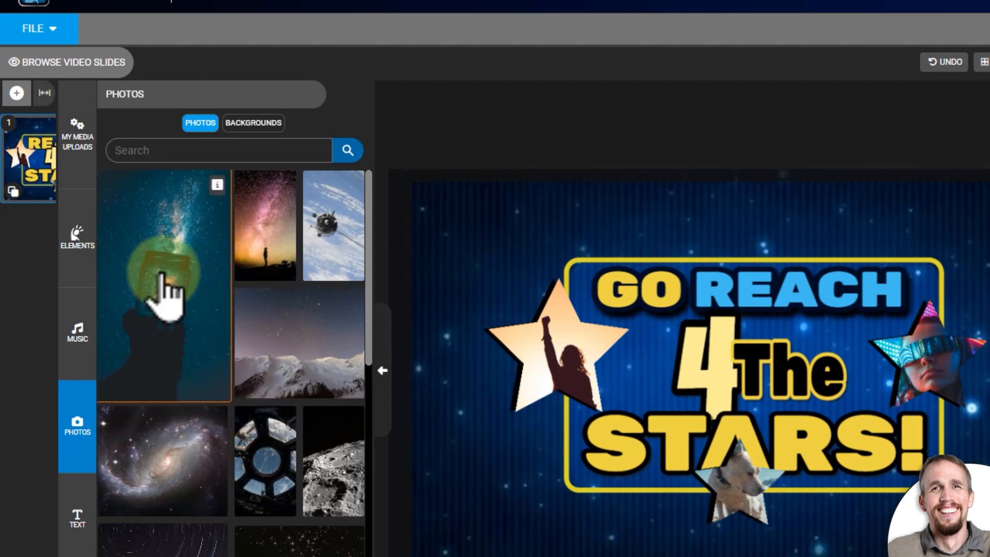
pyautogui.scroll(-5, 325, 428)
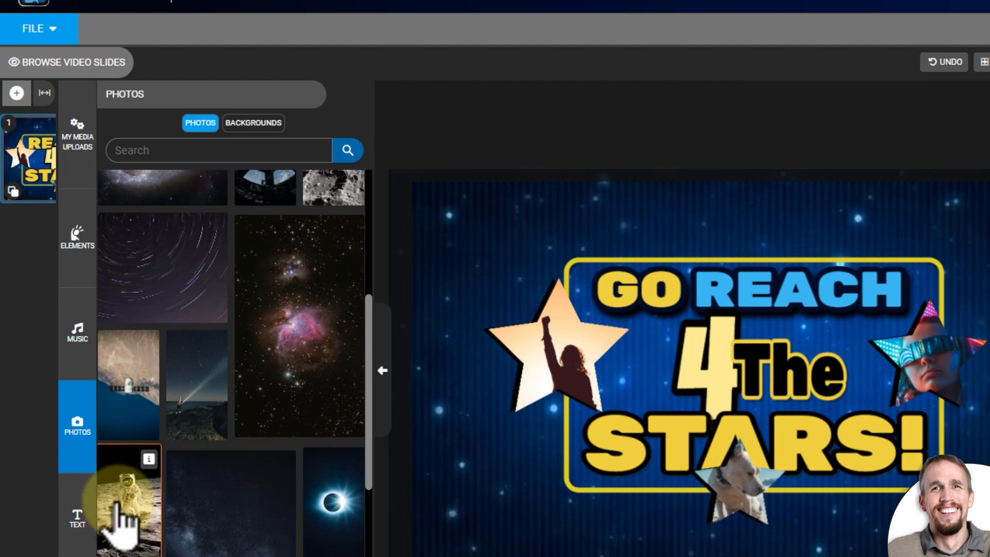
pyautogui.moveTo(114, 499); pyautogui.dragTo(536, 342)
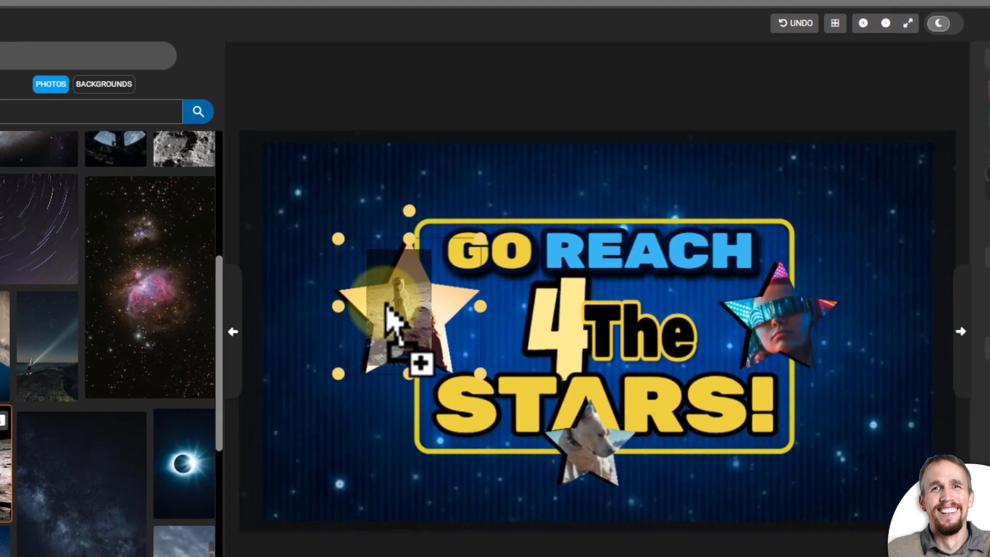
# - Shrink and reposition the star crop around the astronaut's upper body and update the placeholder
pyautogui.moveTo(386, 306); pyautogui.dragTo(512, 283)
pyautogui.moveTo(608, 153); pyautogui.dragTo(590, 177)
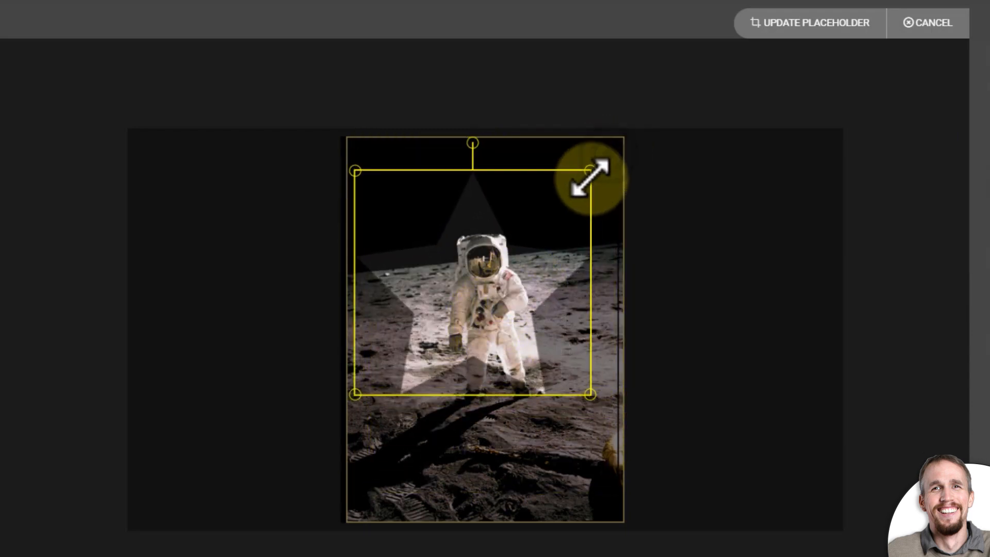
pyautogui.moveTo(549, 222); pyautogui.dragTo(561, 198)
pyautogui.moveTo(600, 148); pyautogui.dragTo(594, 155)
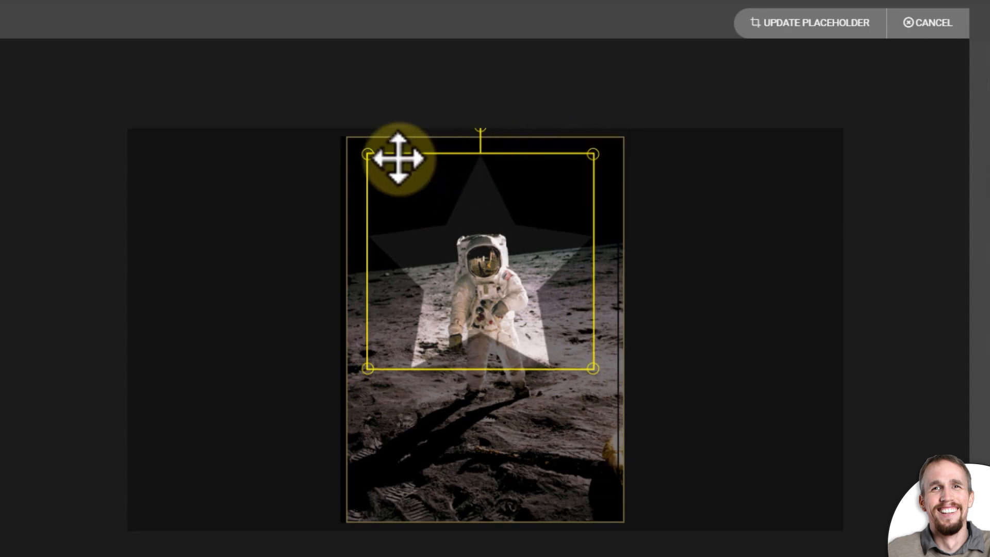
pyautogui.moveTo(546, 206)
pyautogui.mouseDown()
pyautogui.moveTo(564, 199)
pyautogui.moveTo(553, 207)
pyautogui.mouseUp()
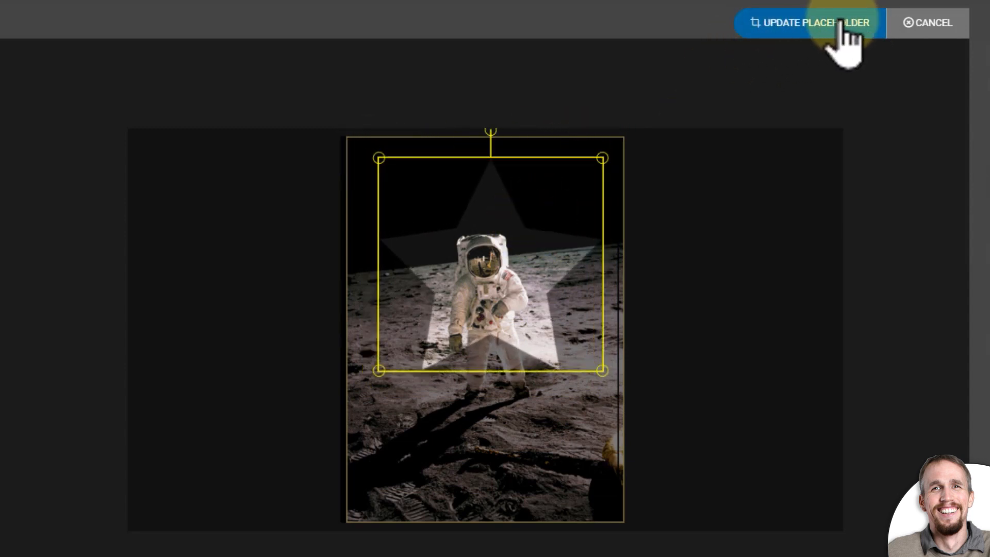
pyautogui.click(824, 25)
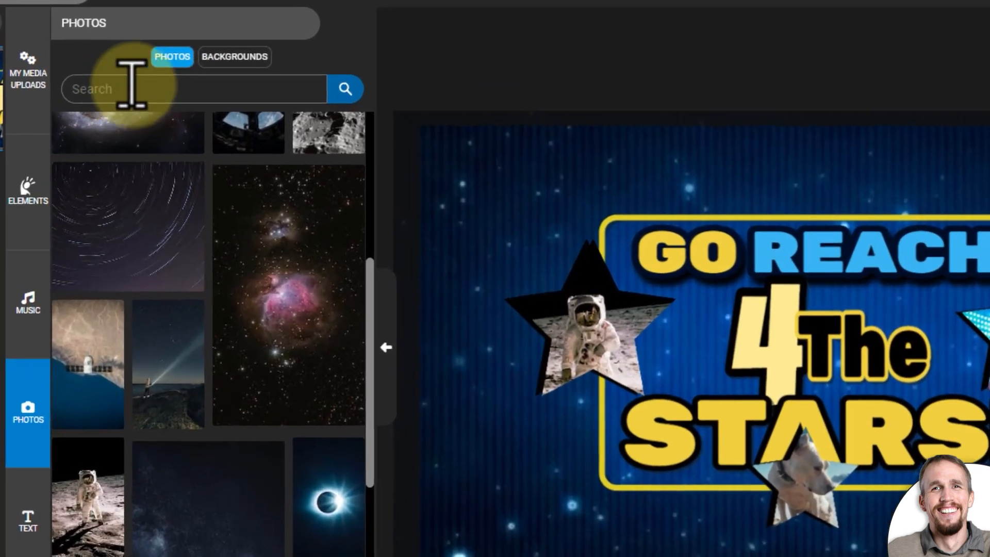
# - Search the stock photos for nature and open the personal media and uploads library
pyautogui.click(132, 89)
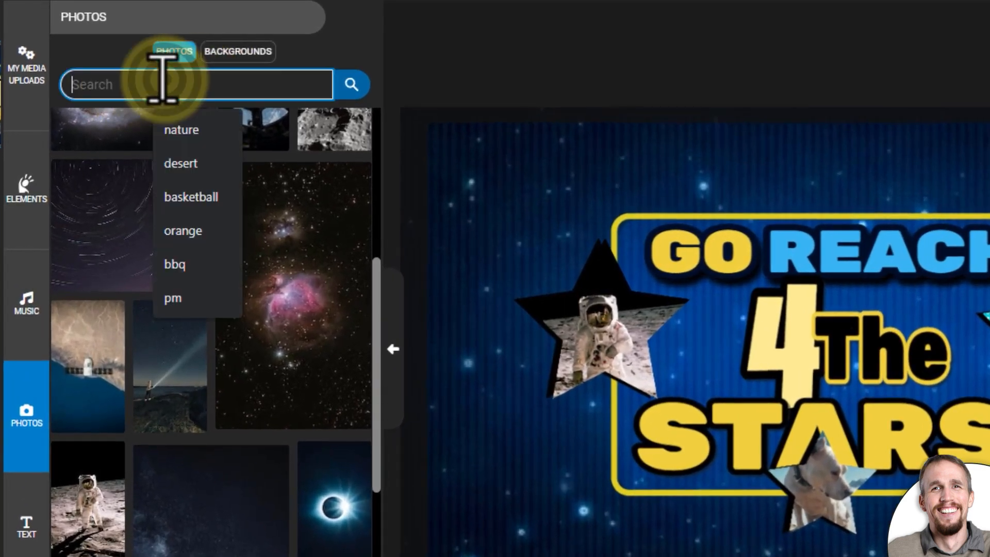
pyautogui.click(206, 135)
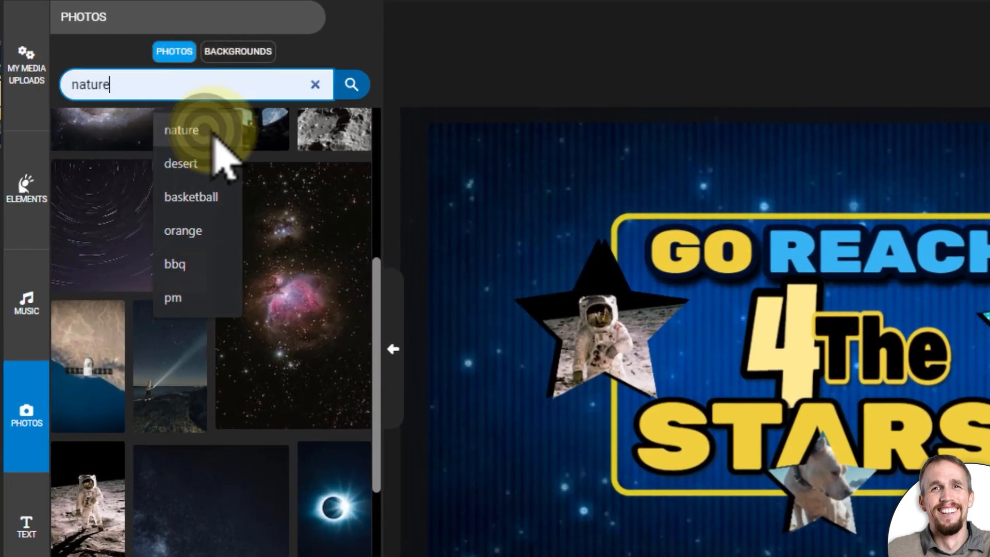
pyautogui.click(355, 86)
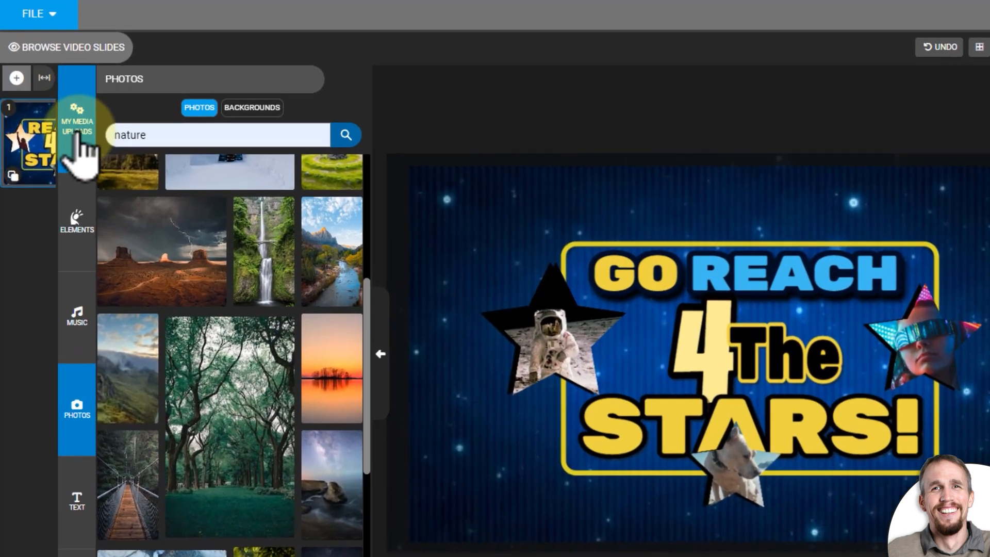
pyautogui.click(76, 130)
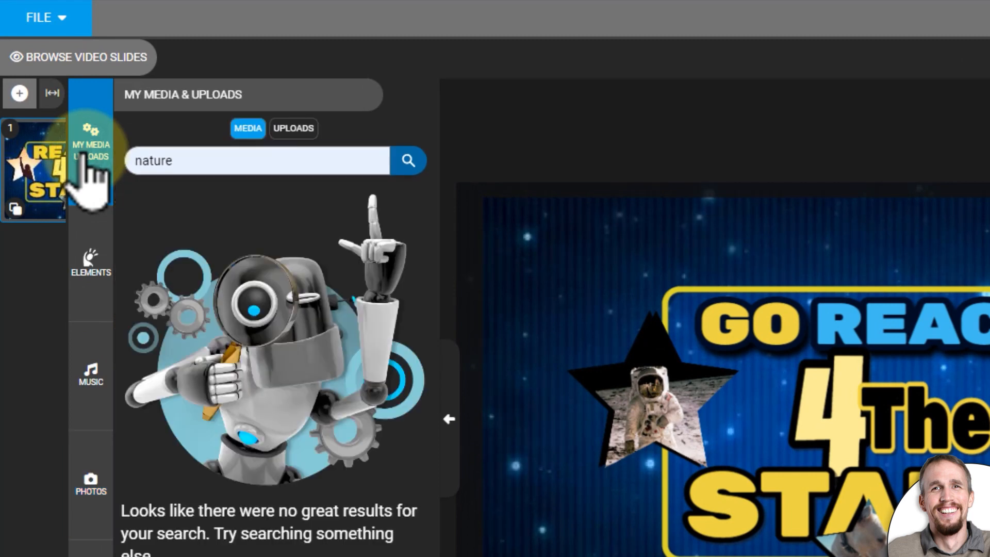
# - Upload profile6.jpg to the personal uploads and place it in the star beside 4The showing a face with futuristic glasses
pyautogui.click(294, 128)
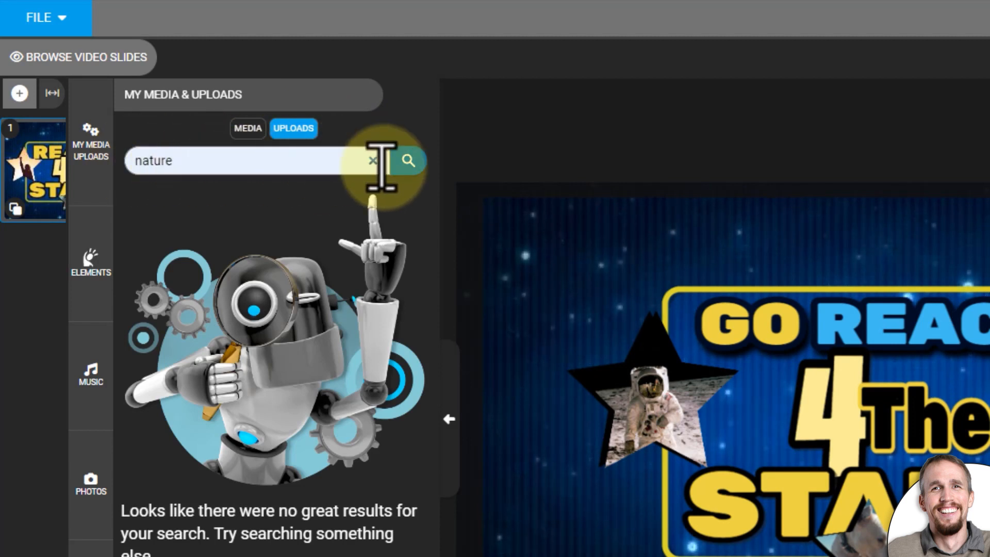
pyautogui.click(372, 161)
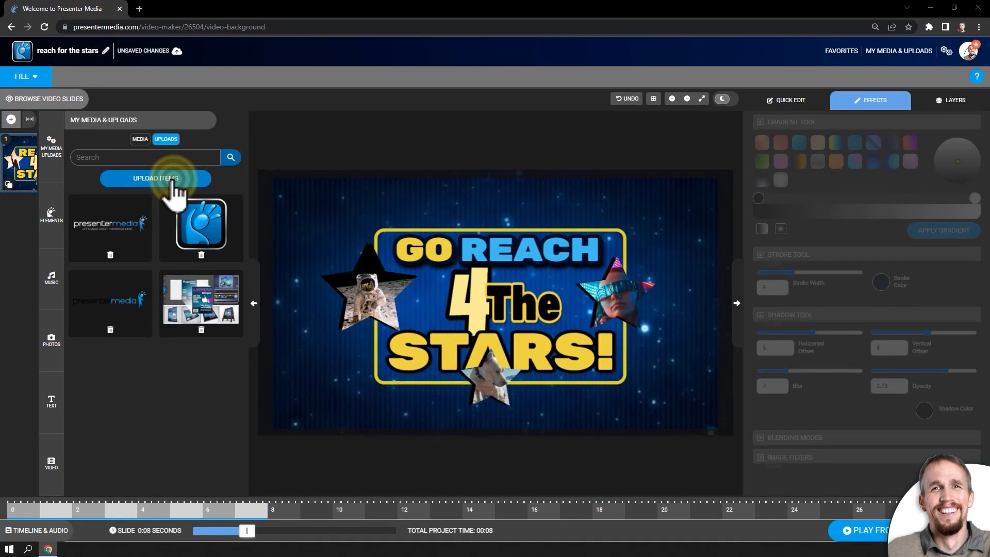
pyautogui.click(371, 208)
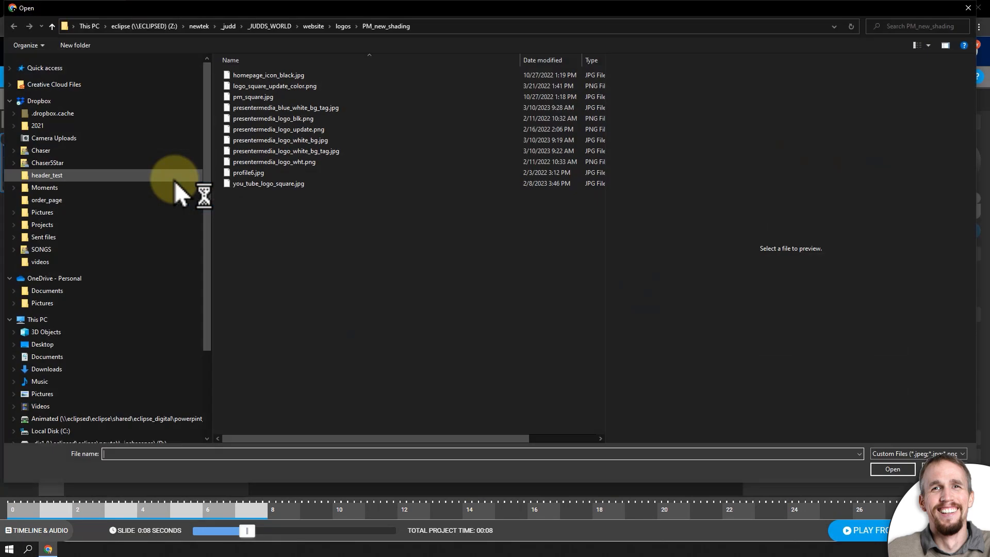
pyautogui.click(283, 175)
pyautogui.click(878, 469)
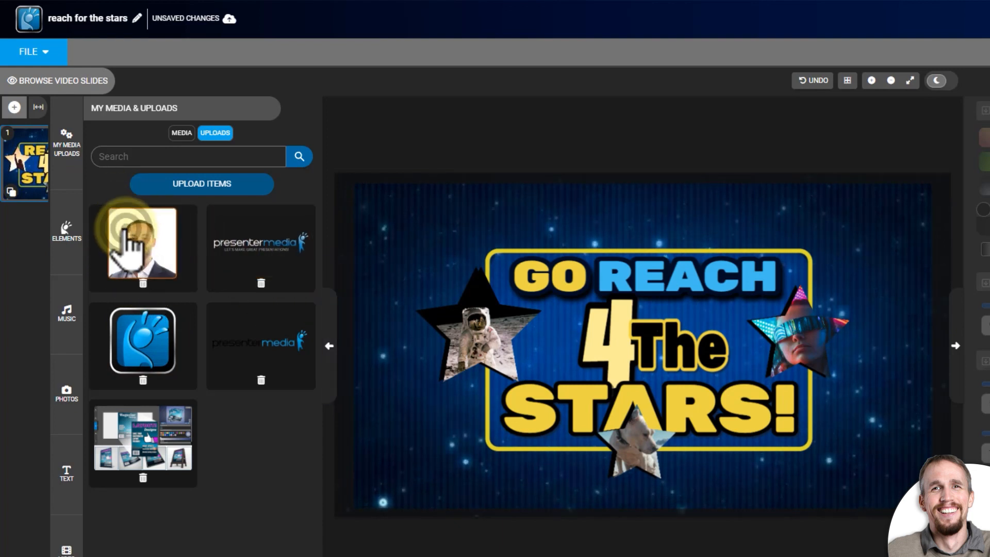
pyautogui.moveTo(126, 242); pyautogui.dragTo(774, 332)
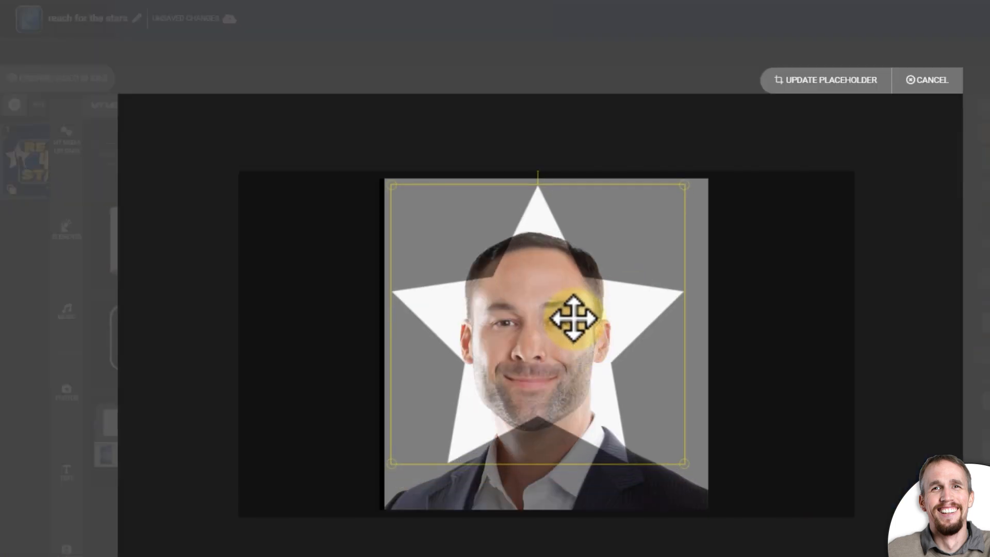
pyautogui.click(802, 82)
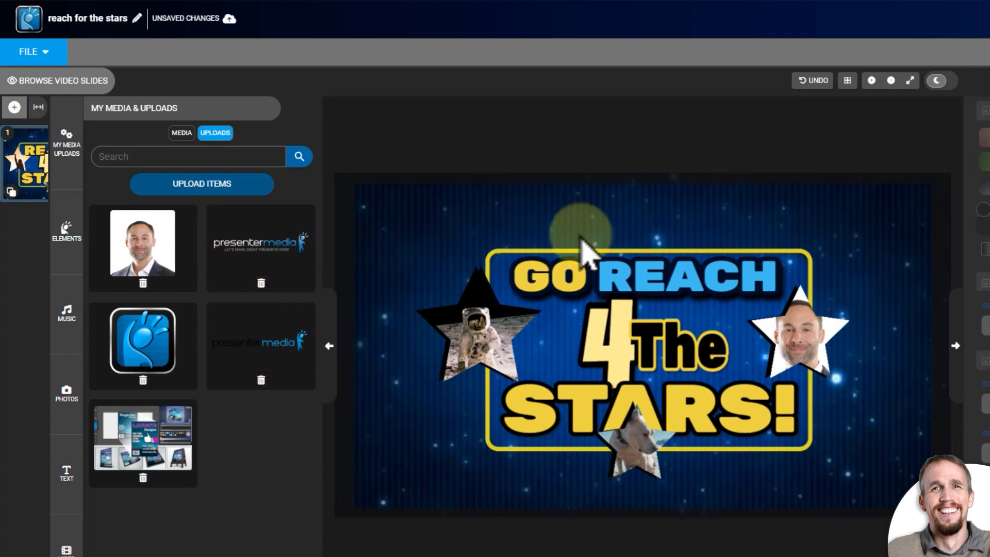
# - Add the white presentermedia tagline logo, scaled down below the title frame's lower-right corner, and preview the slide
pyautogui.click(257, 266)
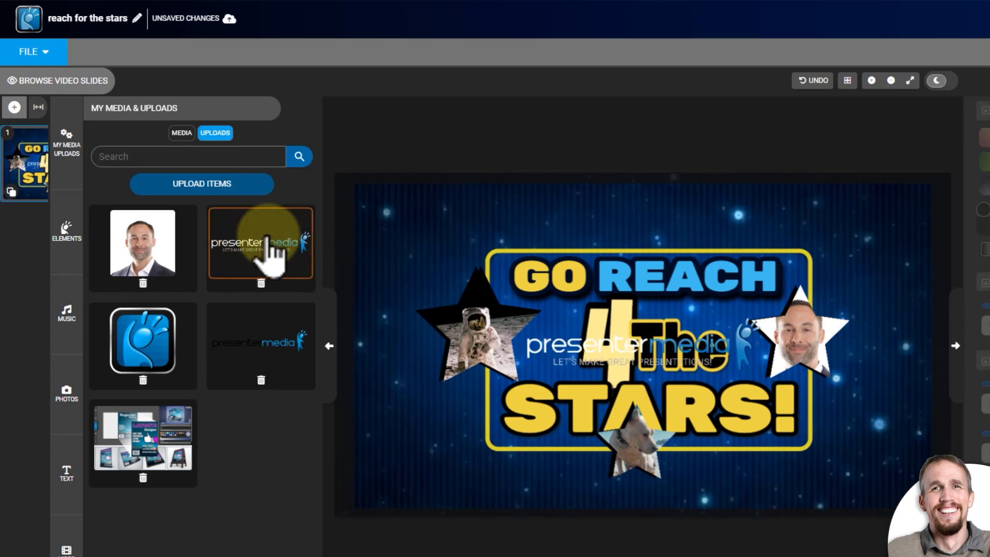
pyautogui.moveTo(717, 332); pyautogui.dragTo(818, 472)
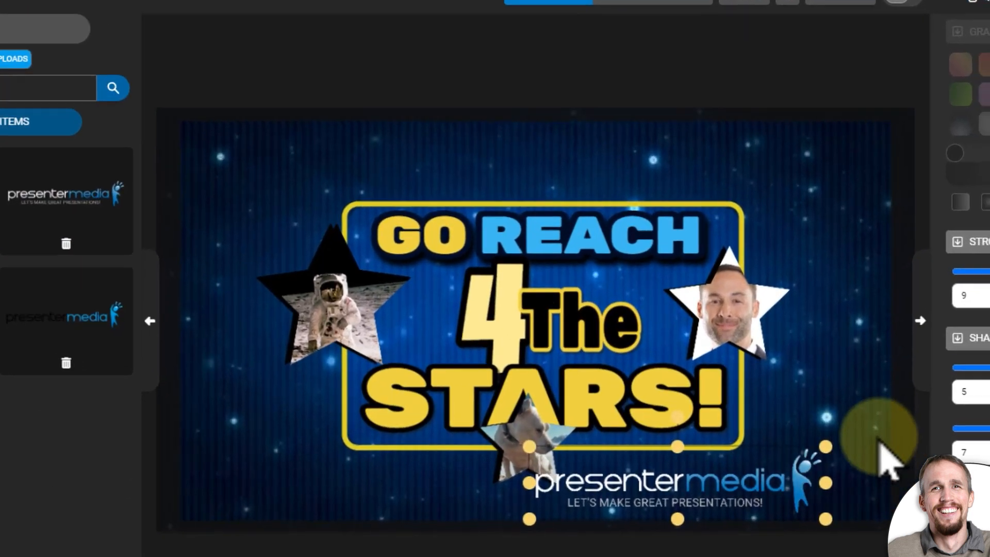
pyautogui.moveTo(879, 447); pyautogui.dragTo(797, 489)
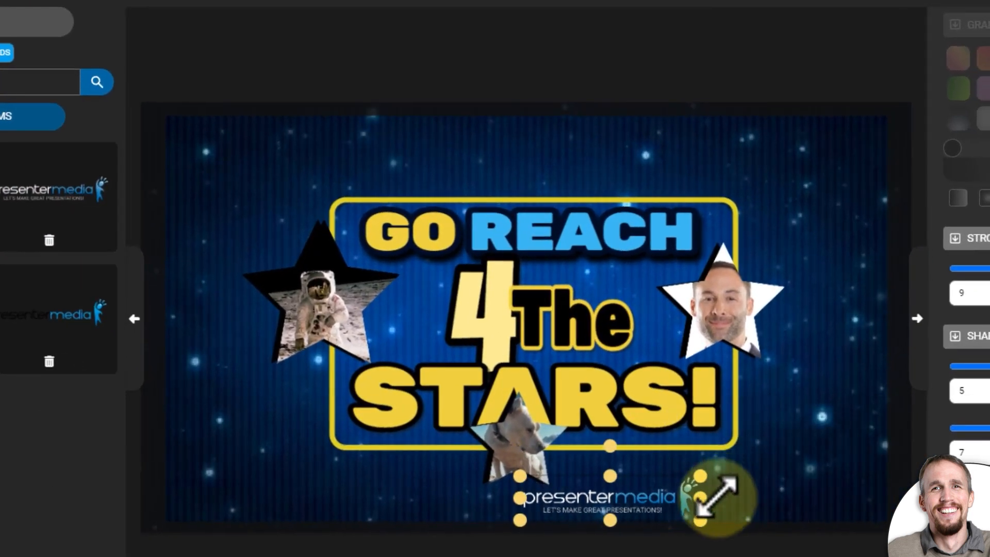
pyautogui.moveTo(657, 504); pyautogui.dragTo(731, 477)
pyautogui.moveTo(776, 453)
pyautogui.mouseDown()
pyautogui.moveTo(869, 400)
pyautogui.moveTo(841, 436)
pyautogui.moveTo(790, 444)
pyautogui.mouseUp()
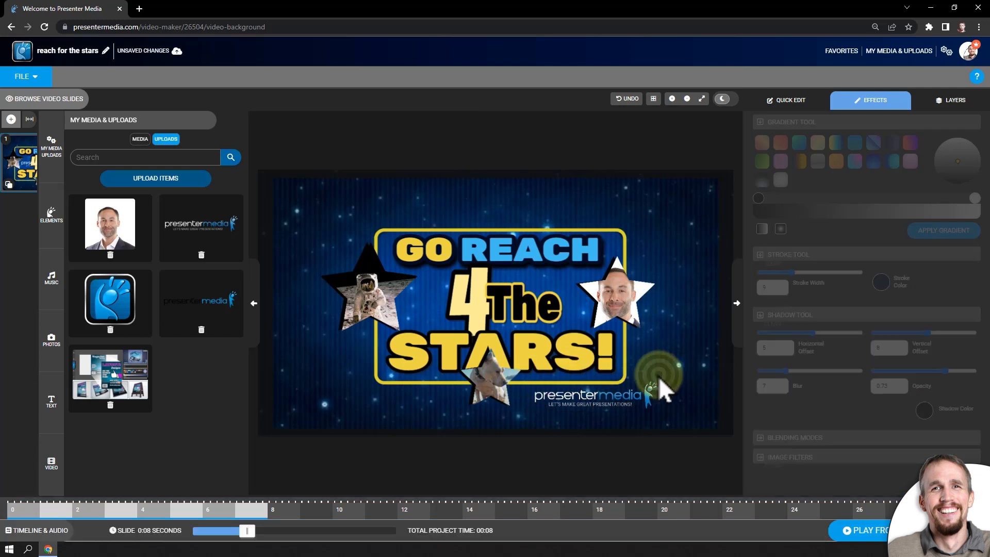
pyautogui.moveTo(658, 381); pyautogui.dragTo(664, 382)
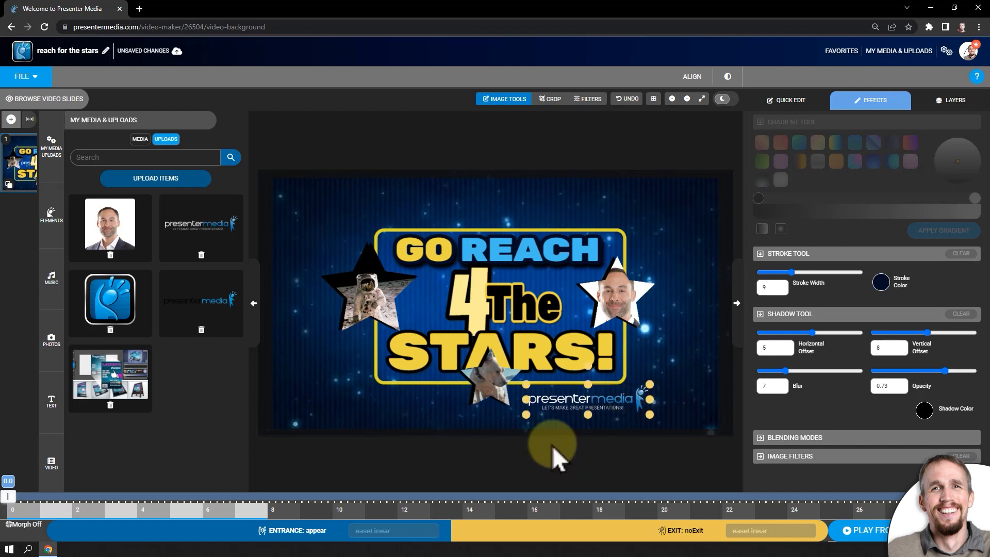
pyautogui.click(561, 457)
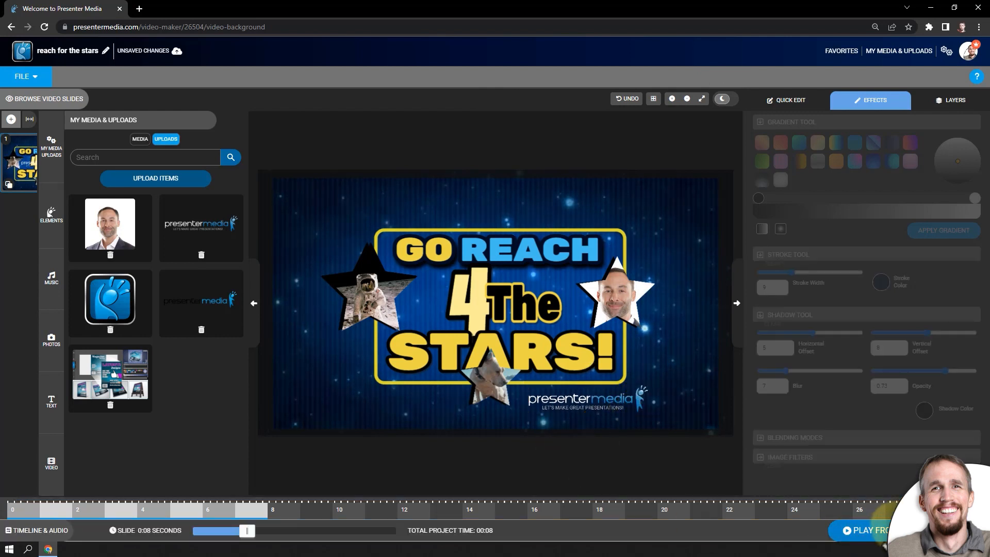
pyautogui.click(884, 530)
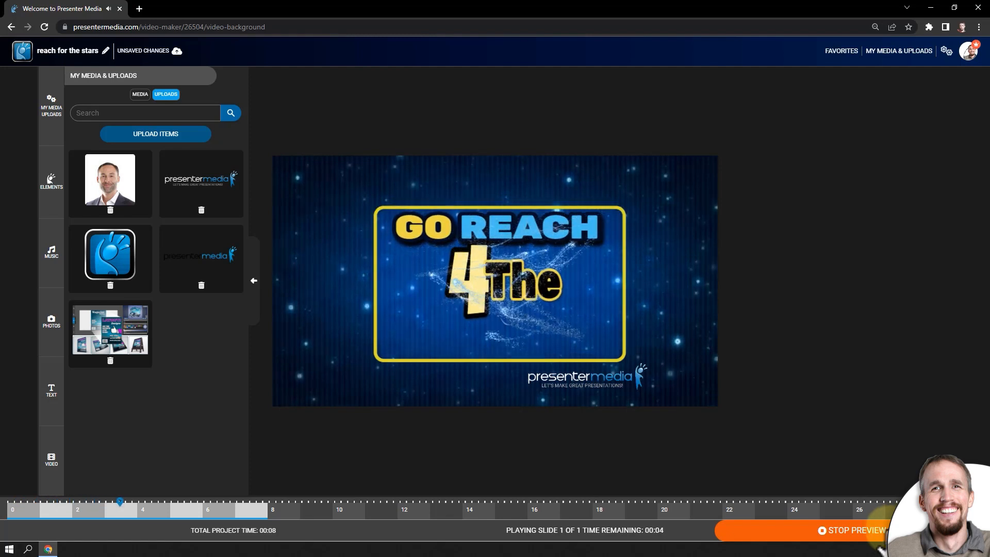
pyautogui.click(878, 534)
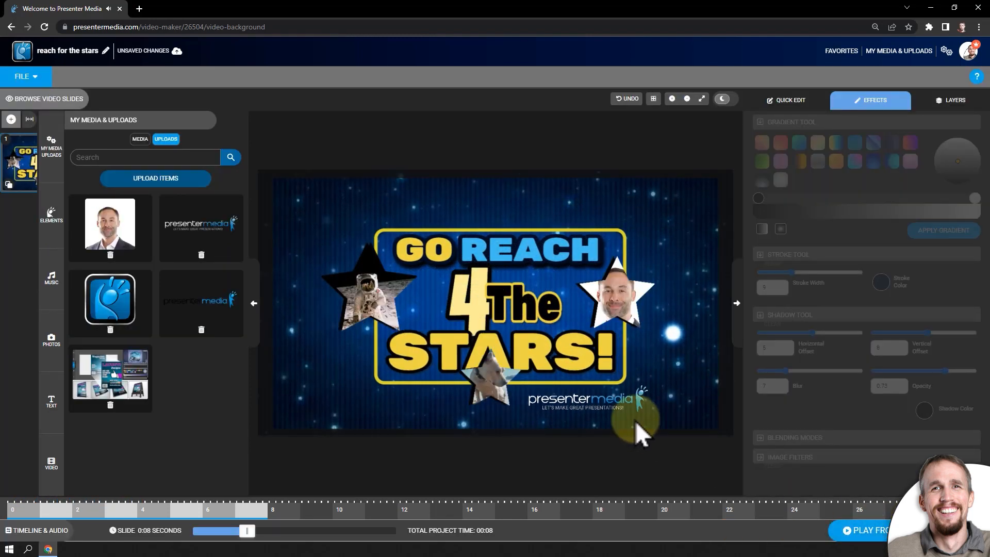
# - Give the presentermedia logo a Fade In entrance running from 3.9 to 5.9 seconds
pyautogui.click(573, 404)
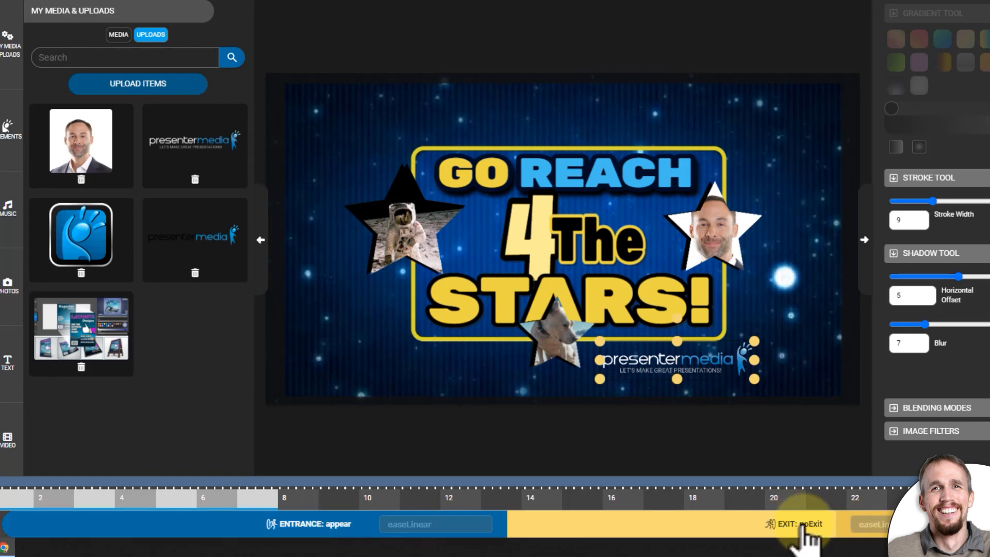
pyautogui.click(330, 526)
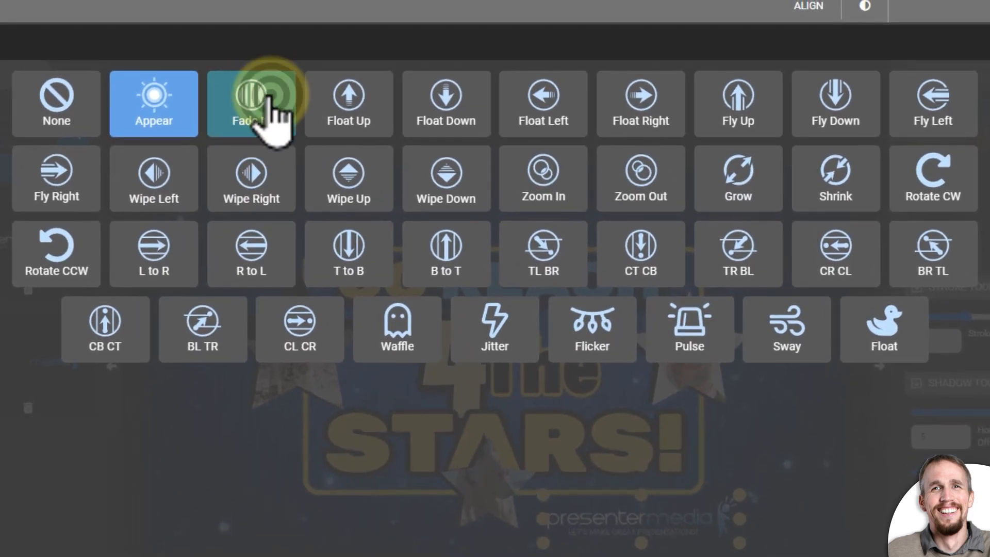
pyautogui.click(269, 98)
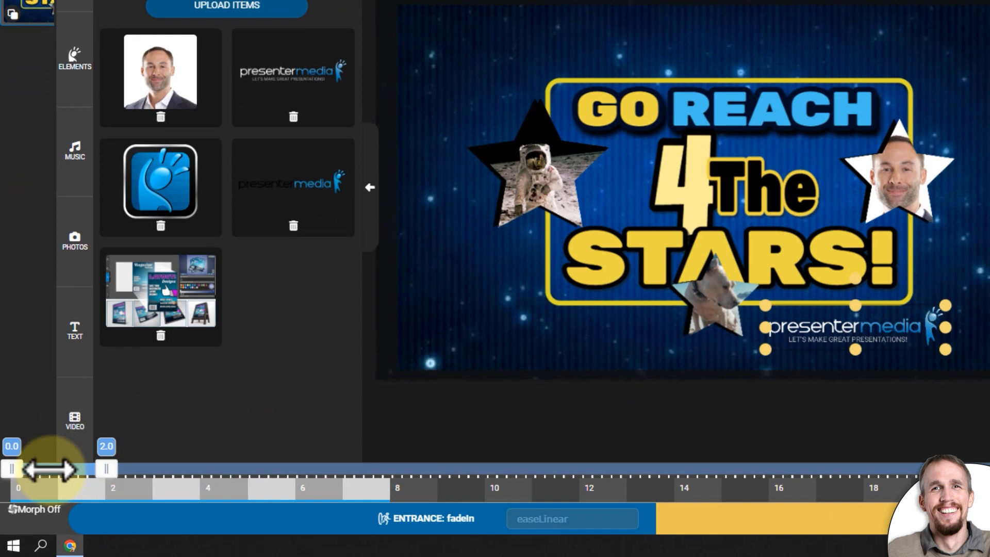
pyautogui.moveTo(49, 469); pyautogui.dragTo(253, 489)
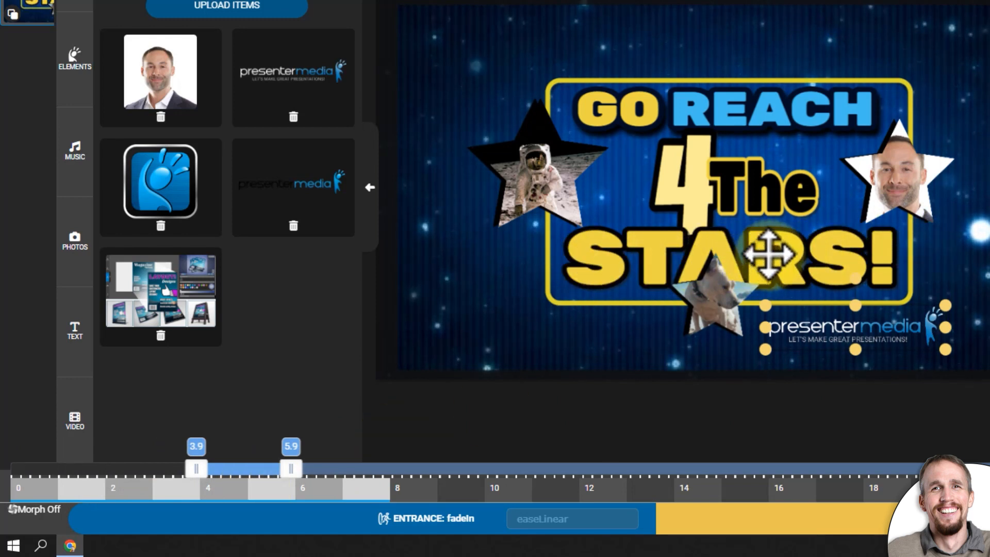
# - Check the entrance timing of the STARS! text inside the title group and close the group
pyautogui.doubleClick(774, 256)
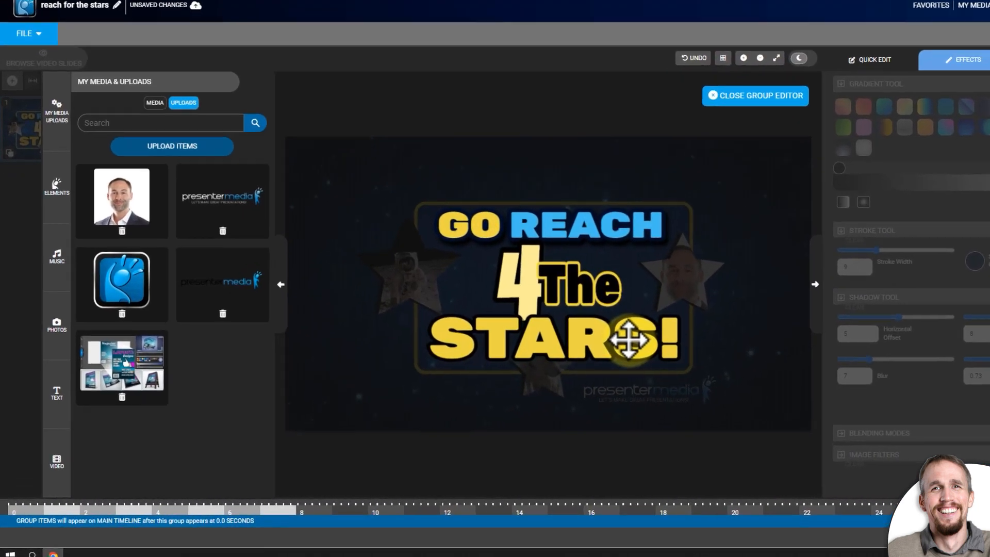
pyautogui.click(567, 352)
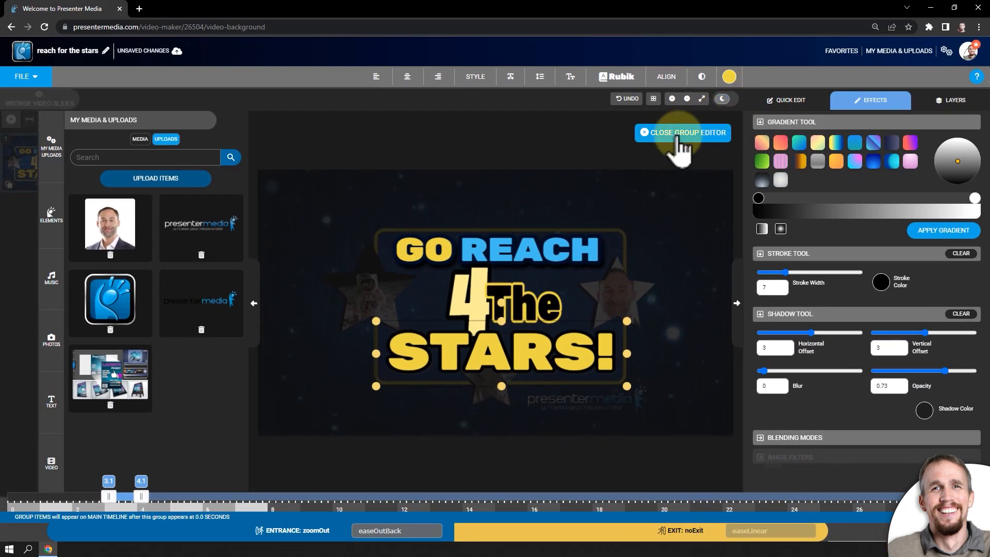
pyautogui.click(677, 135)
# - Shift the logo's fade-in to run from 4.0 to 6.0 seconds and preview the slide
pyautogui.click(639, 403)
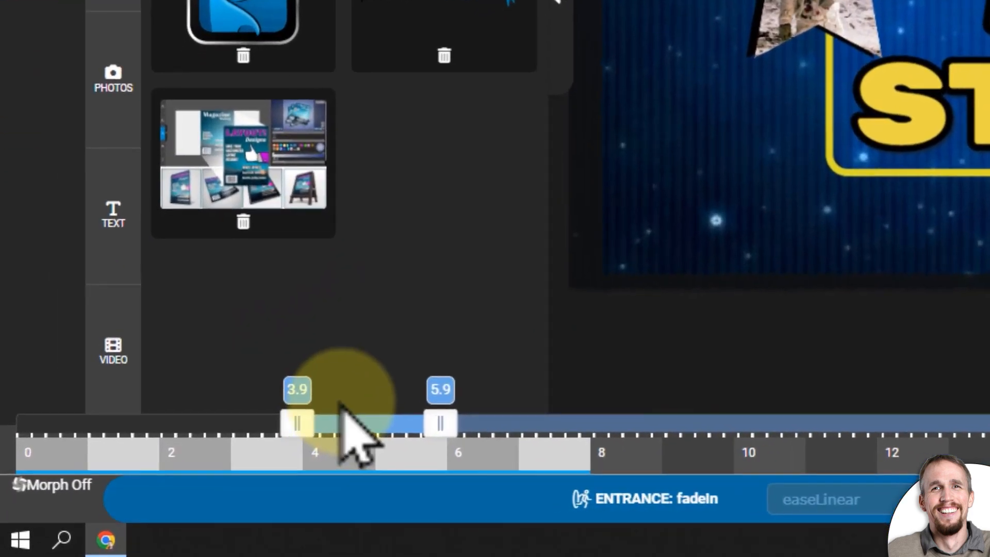
pyautogui.moveTo(158, 498); pyautogui.dragTo(173, 499)
pyautogui.moveTo(382, 427); pyautogui.dragTo(376, 428)
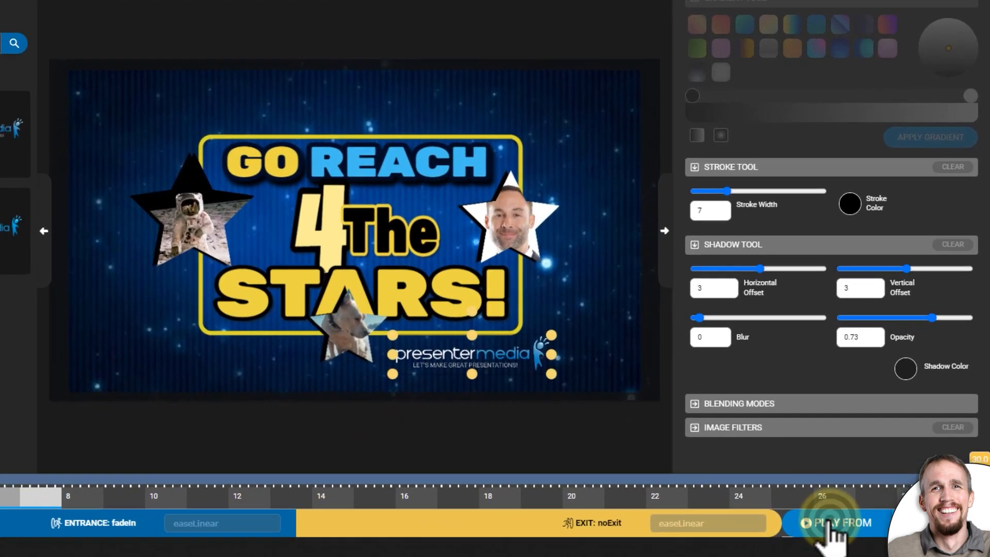
pyautogui.click(864, 531)
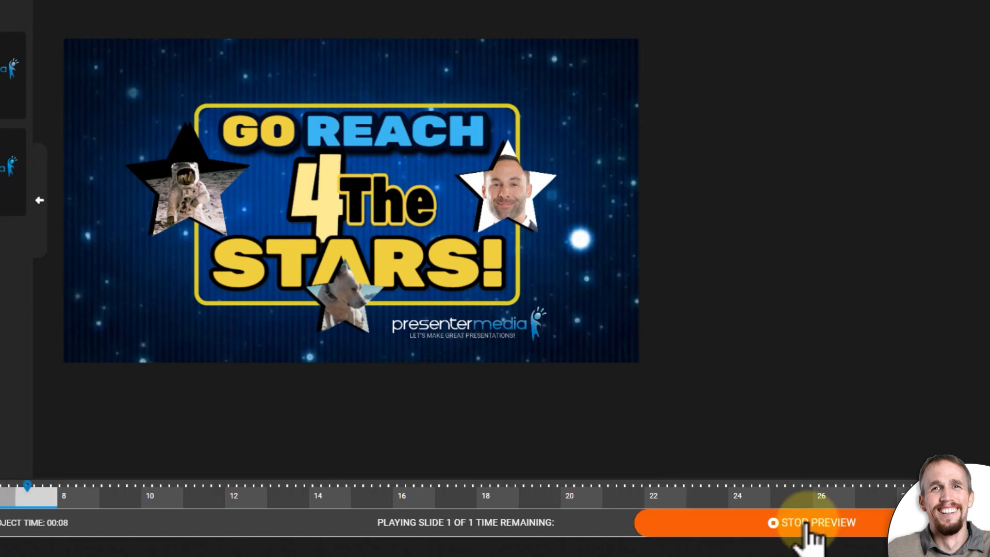
pyautogui.click(807, 531)
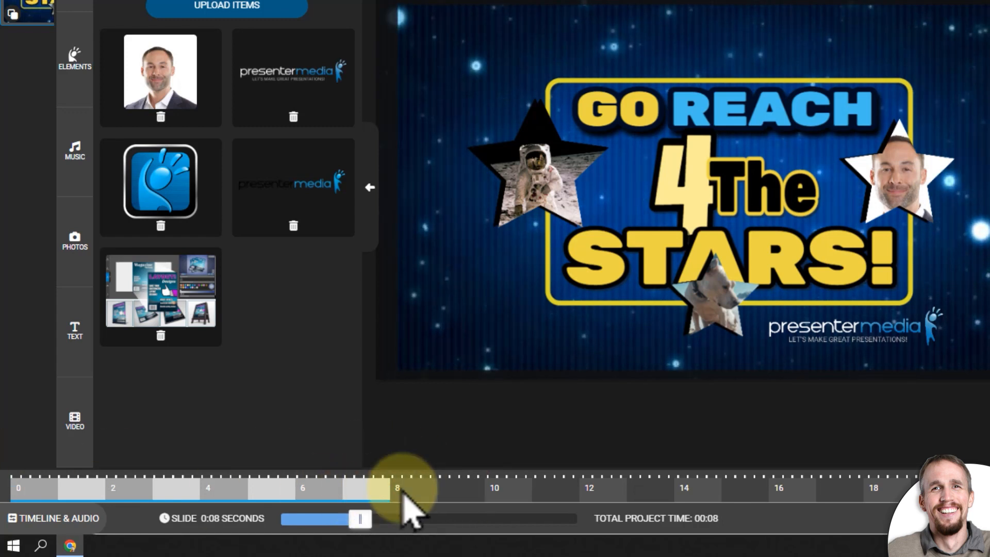
# - Try extending the slide duration to 15 seconds and preview the slide
pyautogui.moveTo(360, 518); pyautogui.dragTo(428, 518)
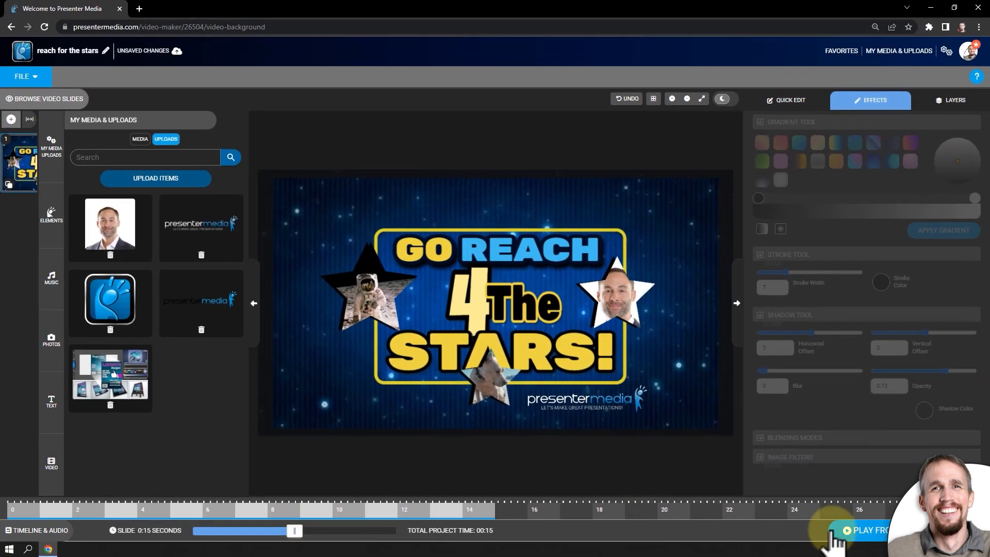
pyautogui.click(833, 536)
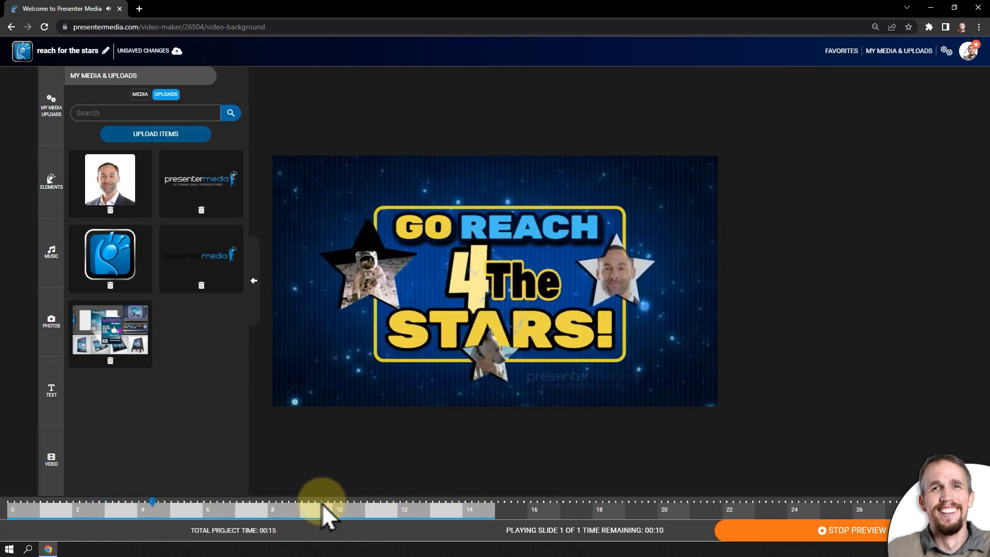
pyautogui.click(808, 538)
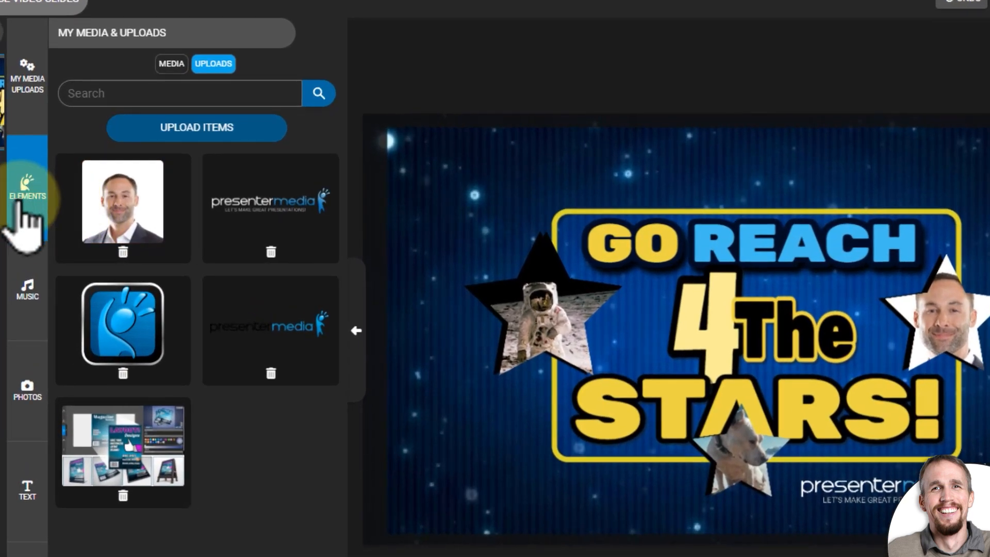
# - Add the red-and-white rocket clipart, scaled down and placed below the astronaut star beside the word STARS!
pyautogui.click(21, 207)
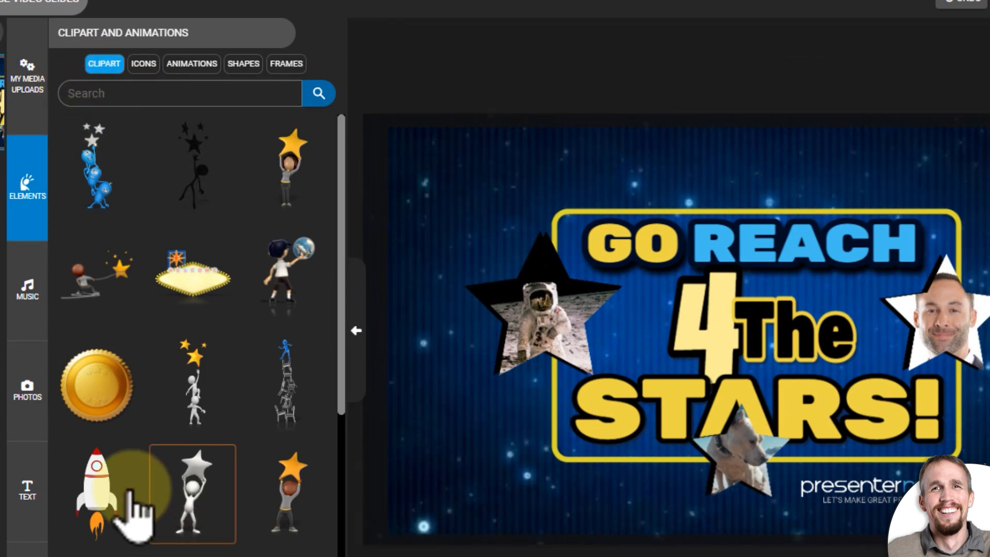
pyautogui.click(111, 526)
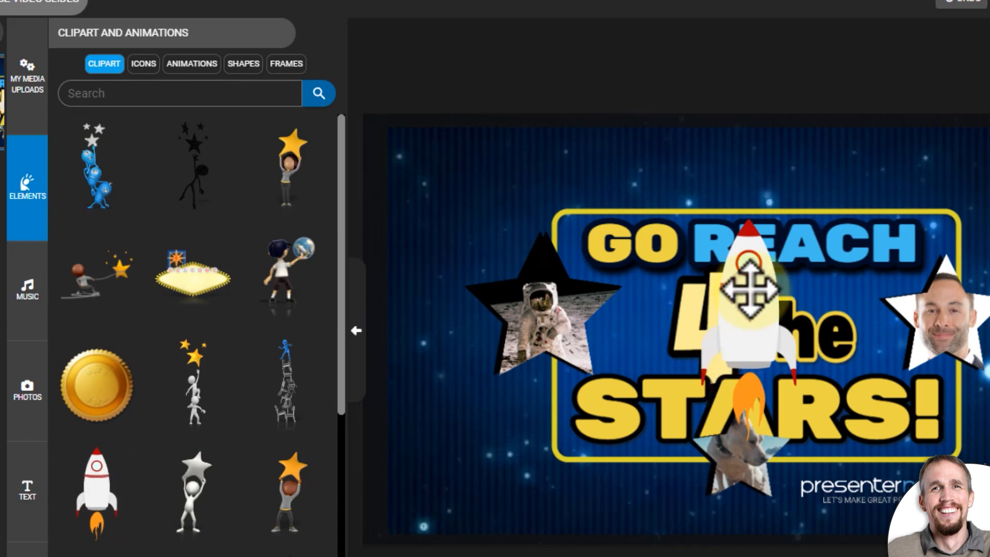
pyautogui.moveTo(751, 287); pyautogui.dragTo(535, 339)
pyautogui.moveTo(588, 267); pyautogui.dragTo(516, 391)
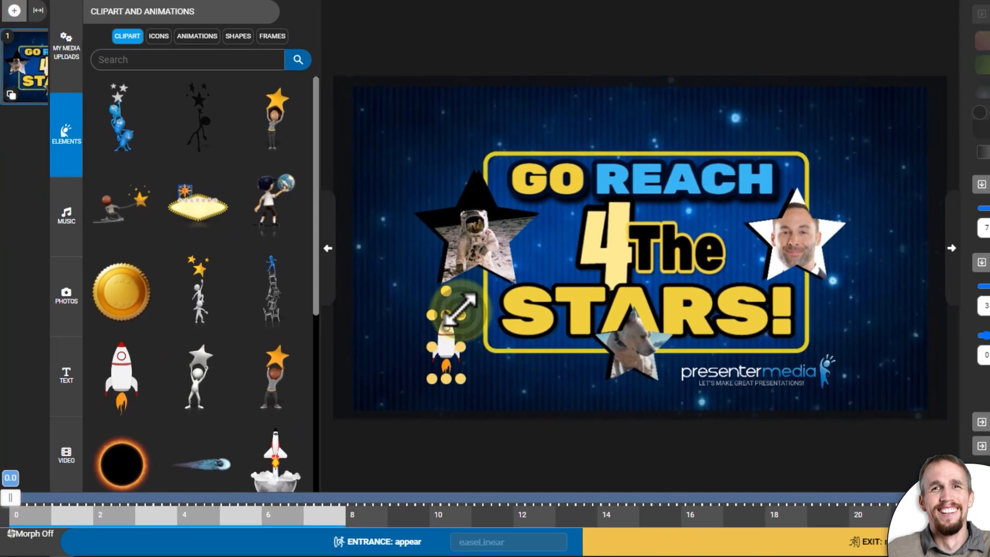
pyautogui.moveTo(461, 310); pyautogui.dragTo(477, 279)
pyautogui.moveTo(470, 337); pyautogui.dragTo(500, 347)
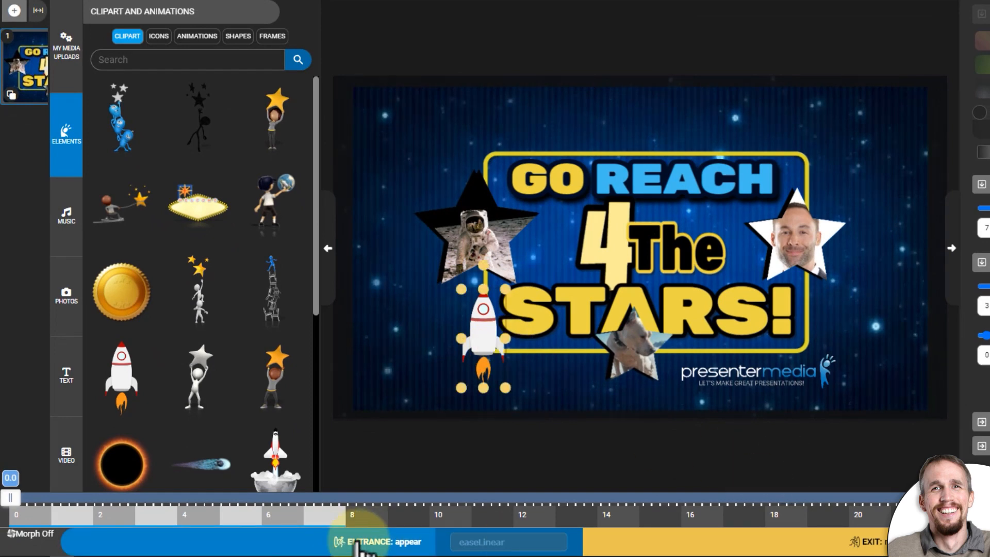
# - Give the rocket a Fly Up entrance running from 4.0 to 6.0 seconds and check the logo's entrance timing
pyautogui.click(395, 547)
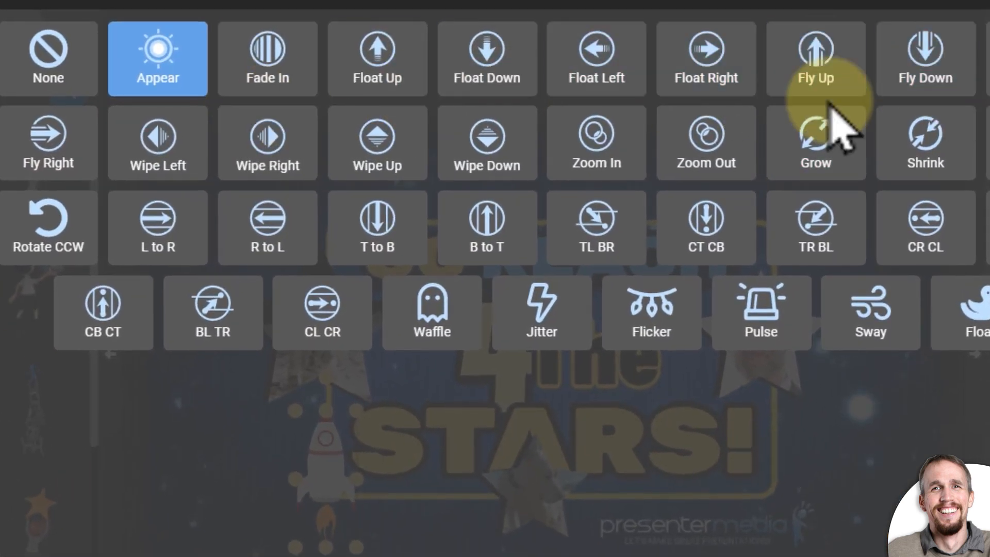
pyautogui.click(820, 83)
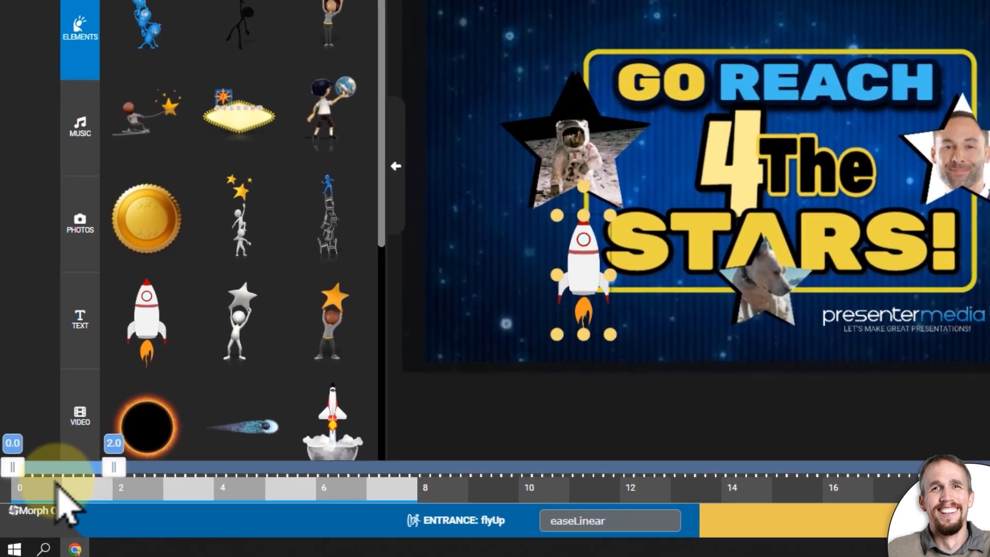
pyautogui.moveTo(58, 480); pyautogui.dragTo(287, 456)
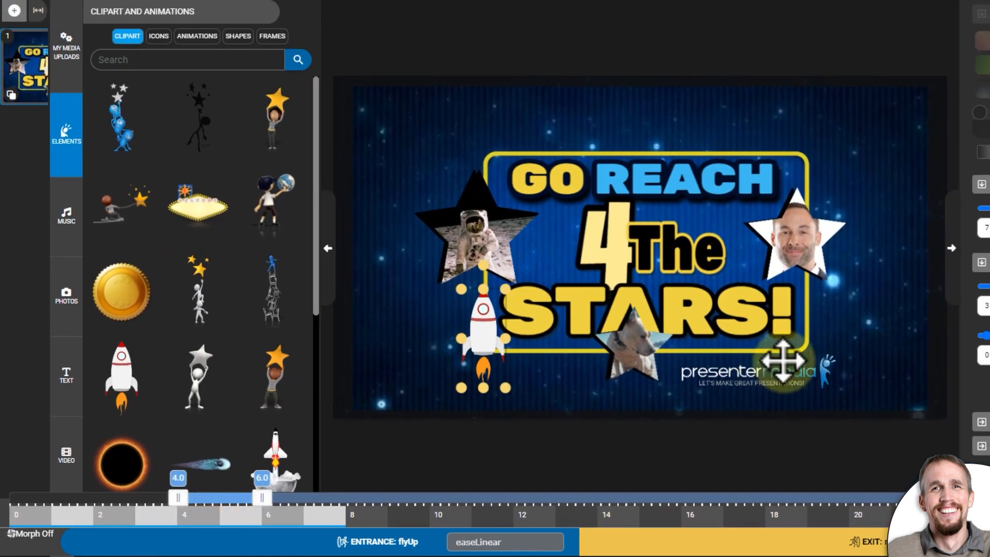
pyautogui.click(783, 372)
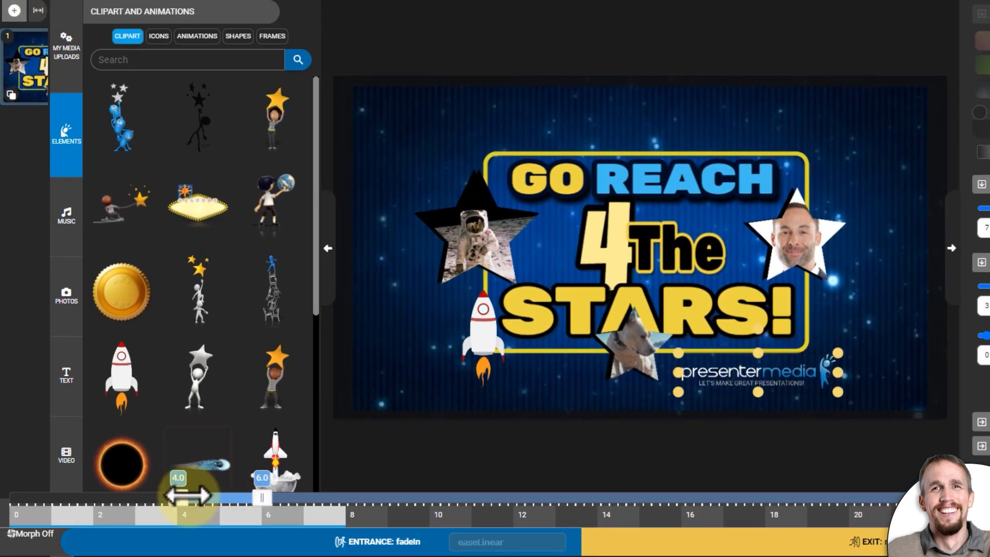
# - Look through the easing options for the rocket's entrance and preview the slide
pyautogui.click(488, 325)
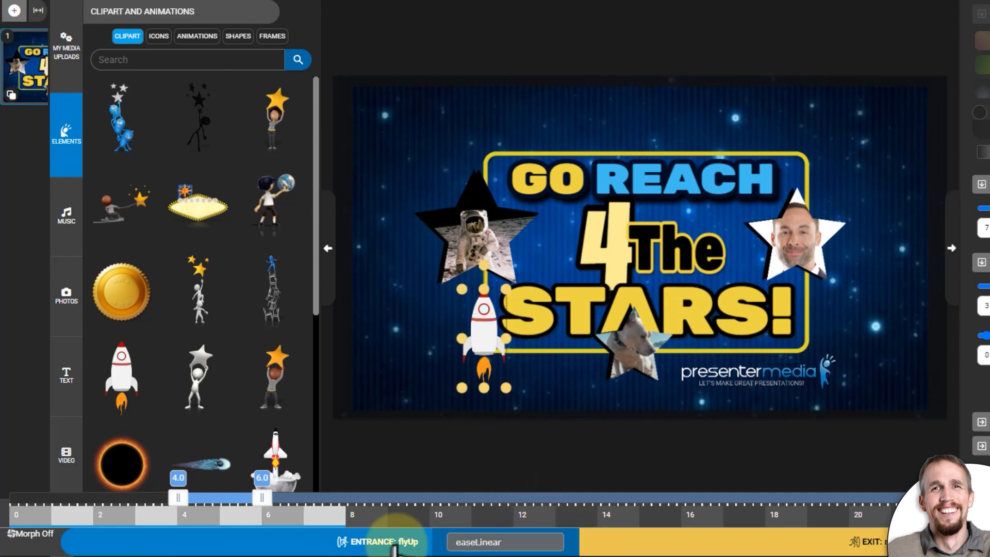
pyautogui.click(504, 549)
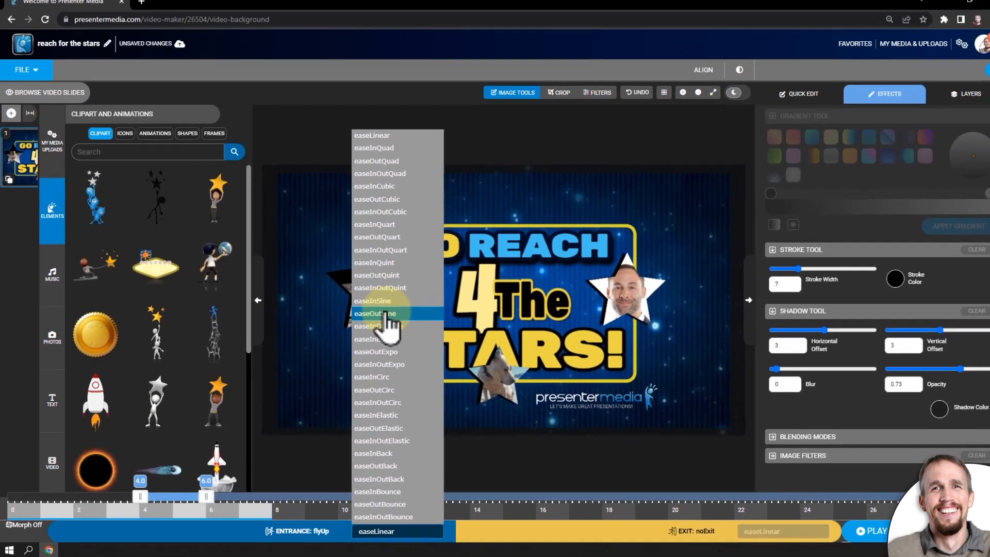
pyautogui.click(498, 265)
pyautogui.click(877, 531)
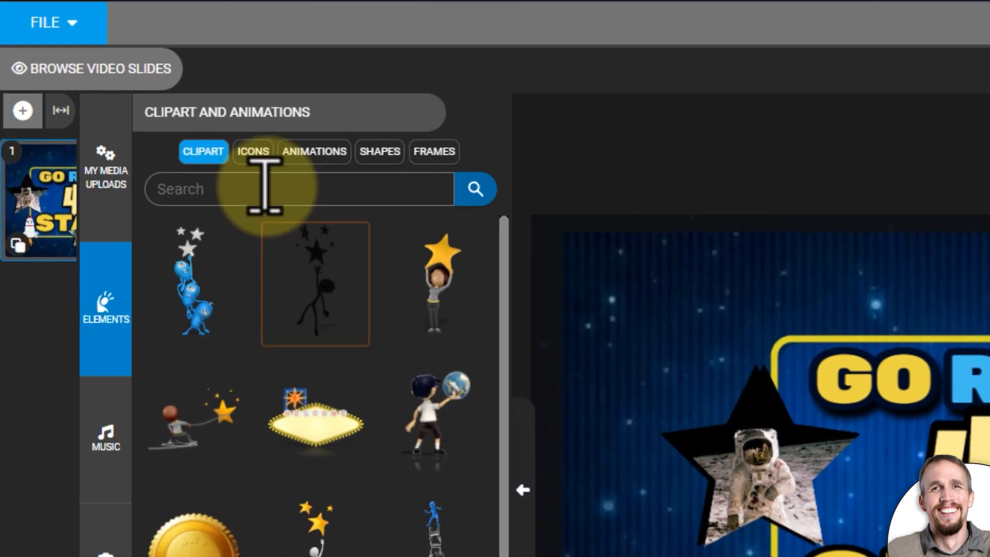
# - Add the horizontally floating astronaut animation, scaled down and placed above the man's photo star beside the word REACH
pyautogui.click(123, 138)
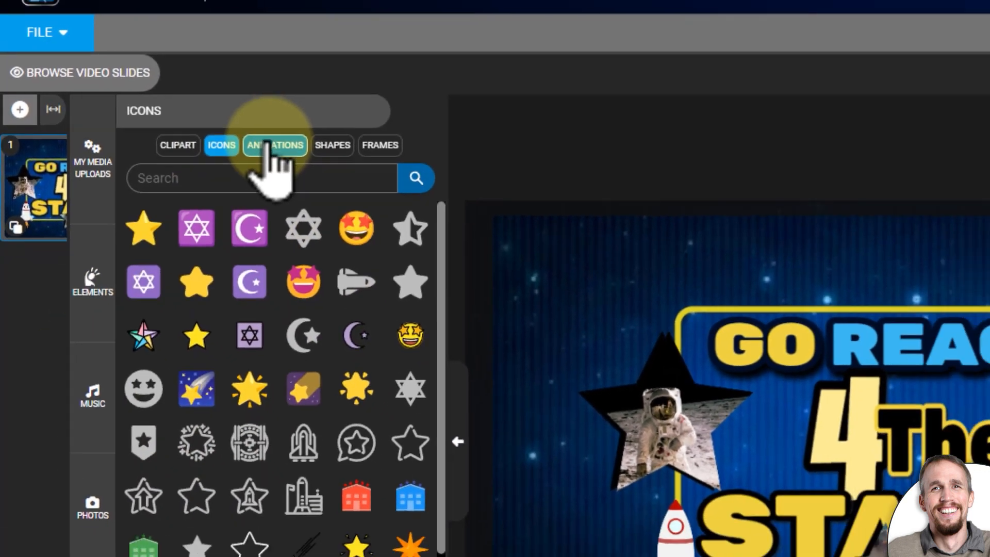
pyautogui.click(310, 152)
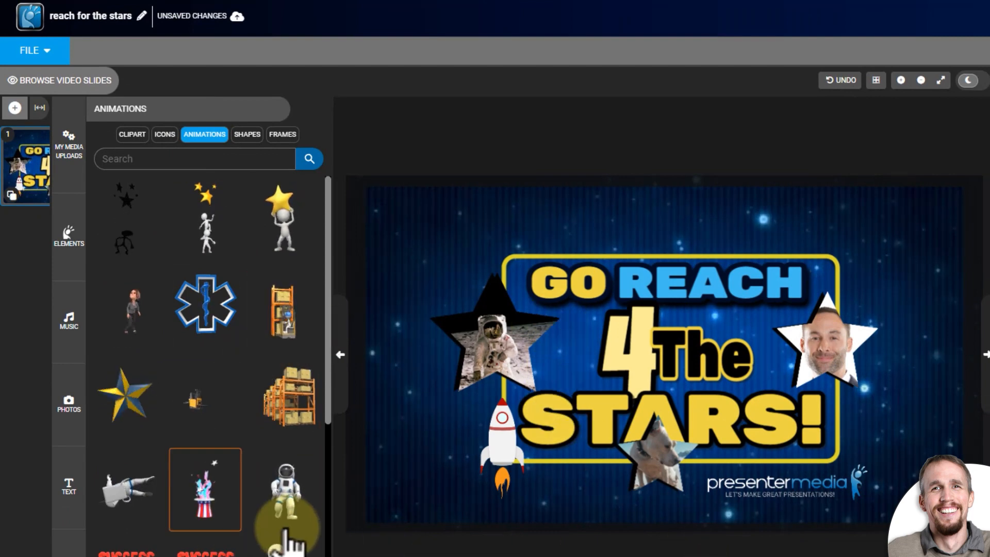
pyautogui.click(124, 516)
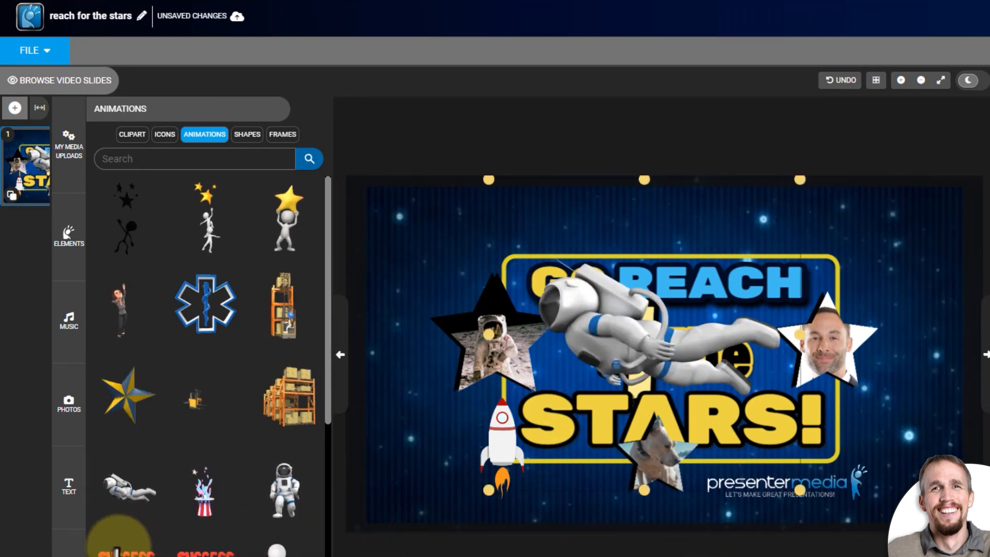
pyautogui.moveTo(686, 325); pyautogui.dragTo(752, 292)
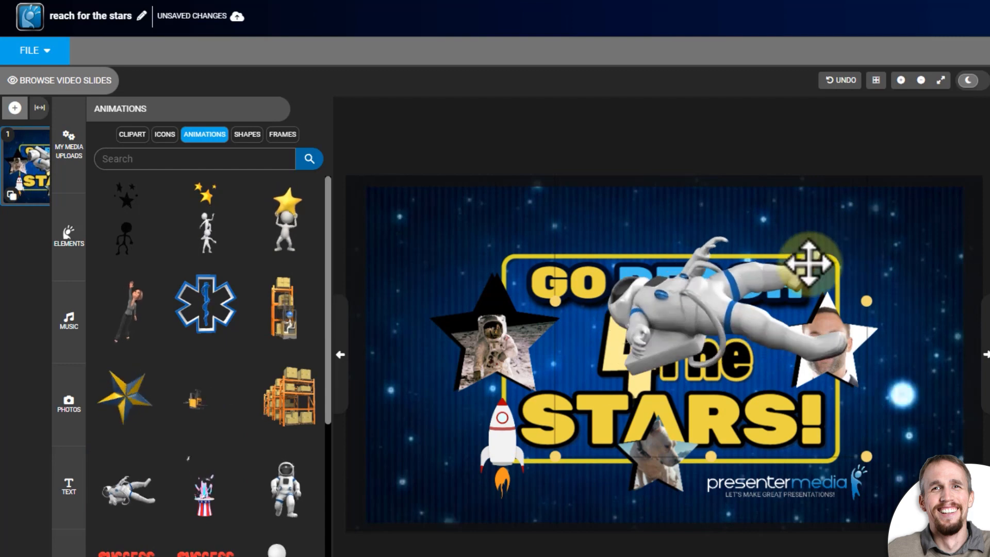
pyautogui.moveTo(809, 263); pyautogui.dragTo(743, 356)
pyautogui.moveTo(851, 212); pyautogui.dragTo(720, 322)
pyautogui.moveTo(672, 426); pyautogui.dragTo(885, 240)
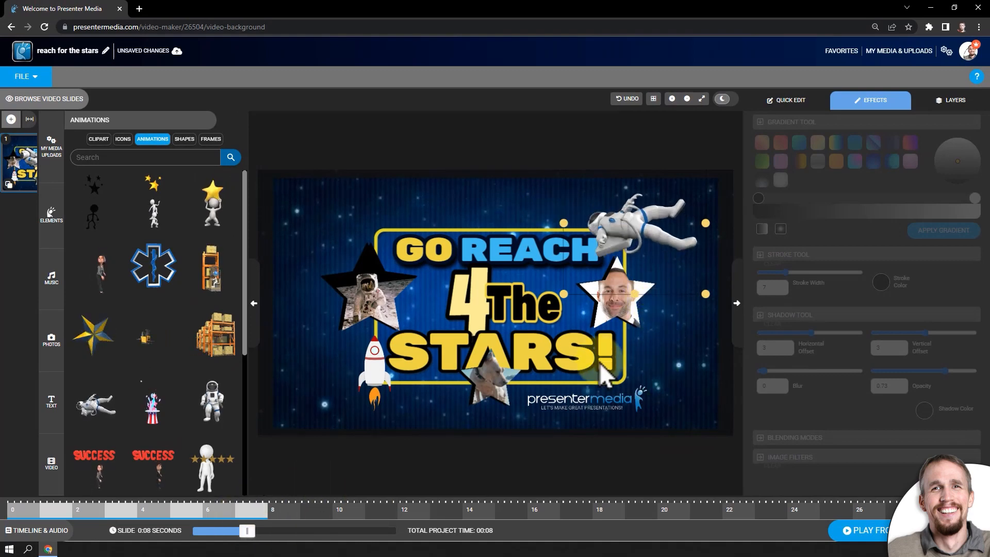
# - Give the floating astronaut an R to L entrance running from 0.0 to 7.8 seconds and collapse the animation library
pyautogui.click(634, 217)
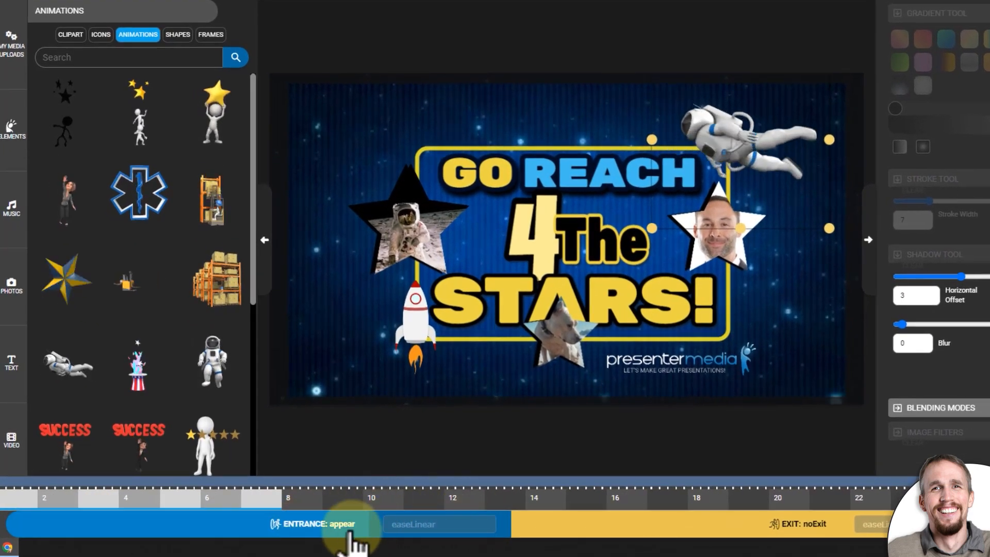
pyautogui.click(317, 535)
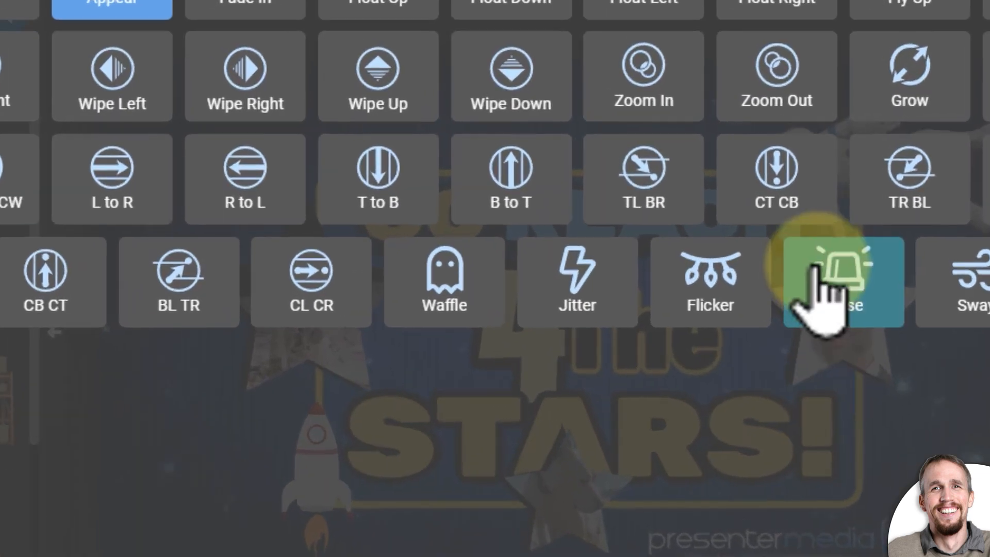
pyautogui.click(257, 210)
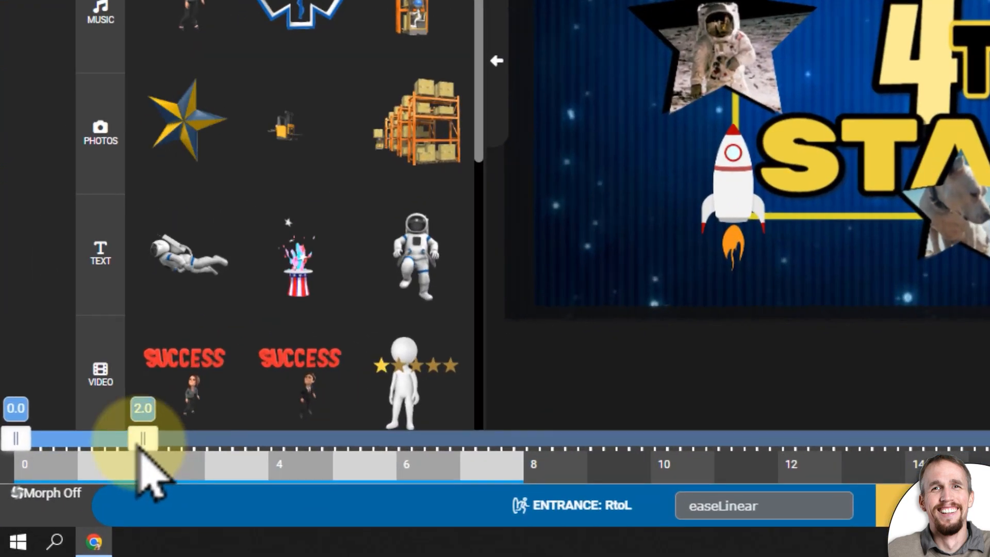
pyautogui.moveTo(72, 499); pyautogui.dragTo(245, 511)
pyautogui.moveTo(477, 467); pyautogui.dragTo(156, 472)
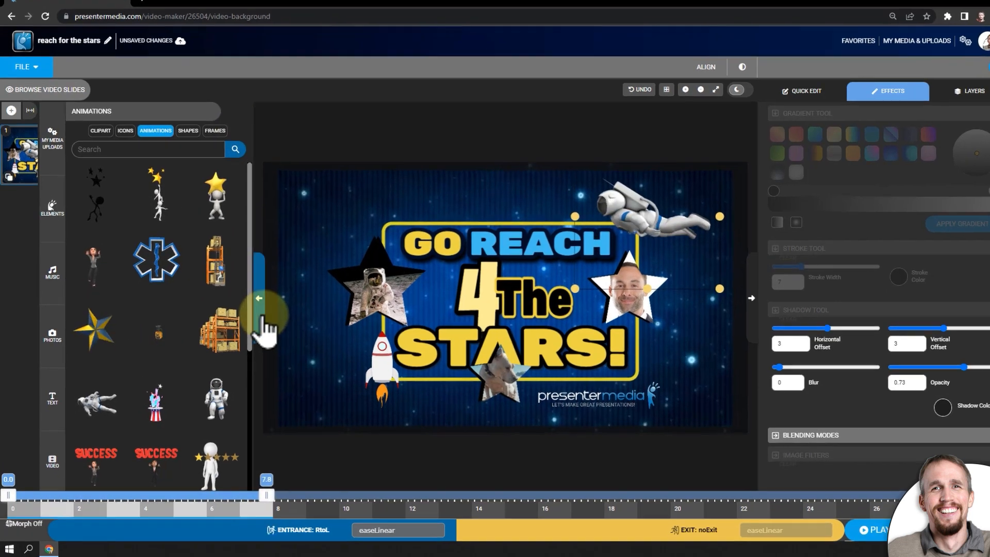
pyautogui.click(253, 304)
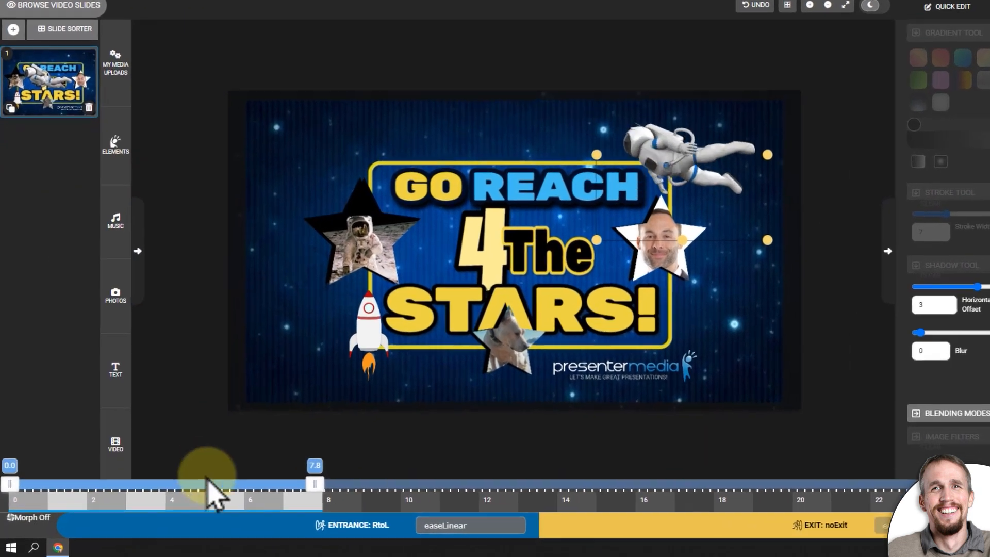
# - Try ending the floating astronaut's entrance at 1.0 second, restore it to 7.8 seconds and preview the slide
pyautogui.moveTo(321, 482); pyautogui.dragTo(142, 483)
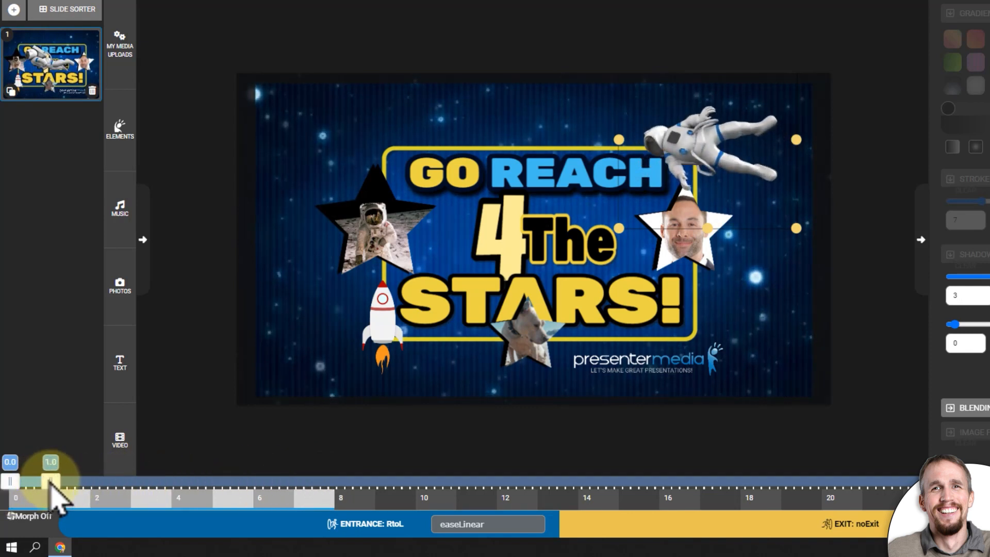
pyautogui.moveTo(109, 488); pyautogui.dragTo(325, 493)
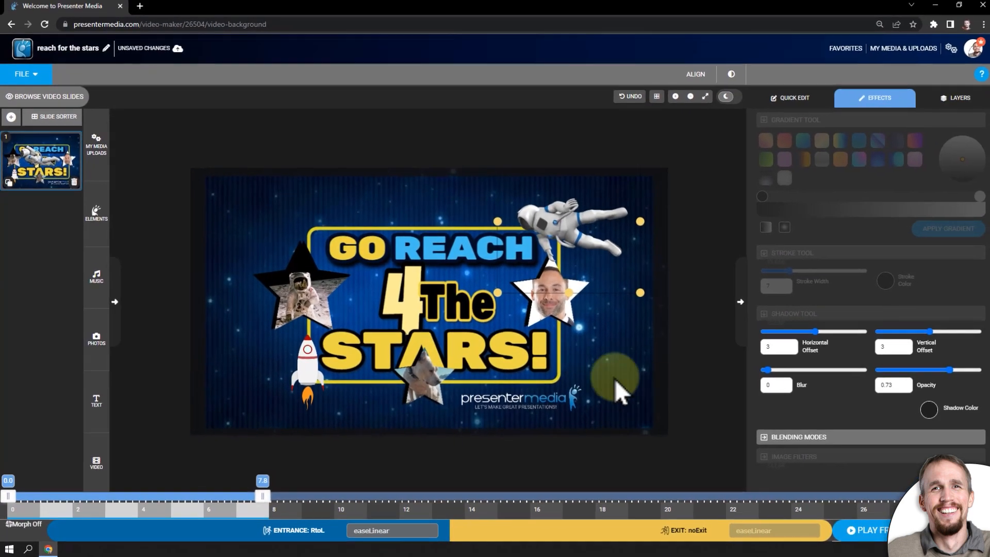
pyautogui.click(898, 531)
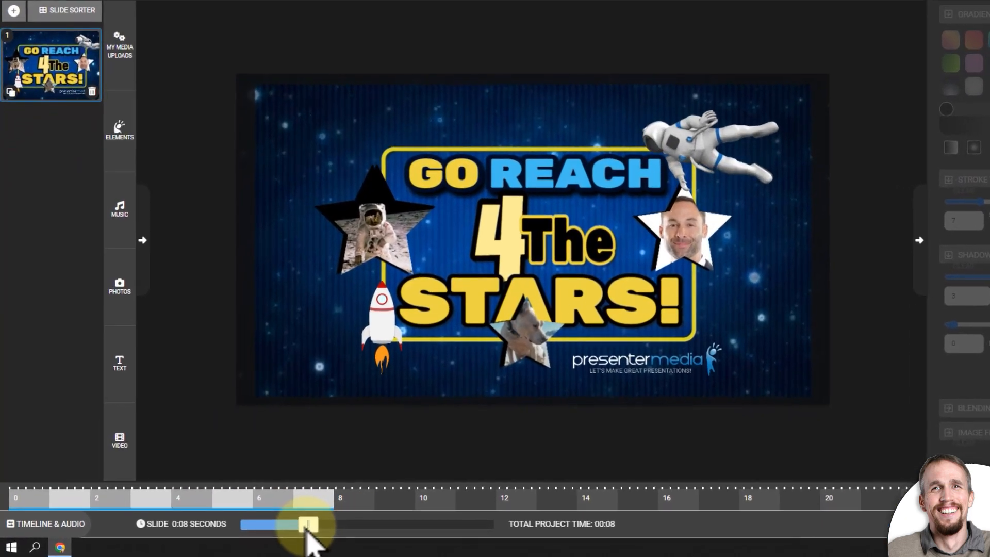
# - Extend the slide to 22 seconds, stretch the floating astronaut's entrance to end at 21.7 seconds and preview it
pyautogui.moveTo(307, 526); pyautogui.dragTo(411, 525)
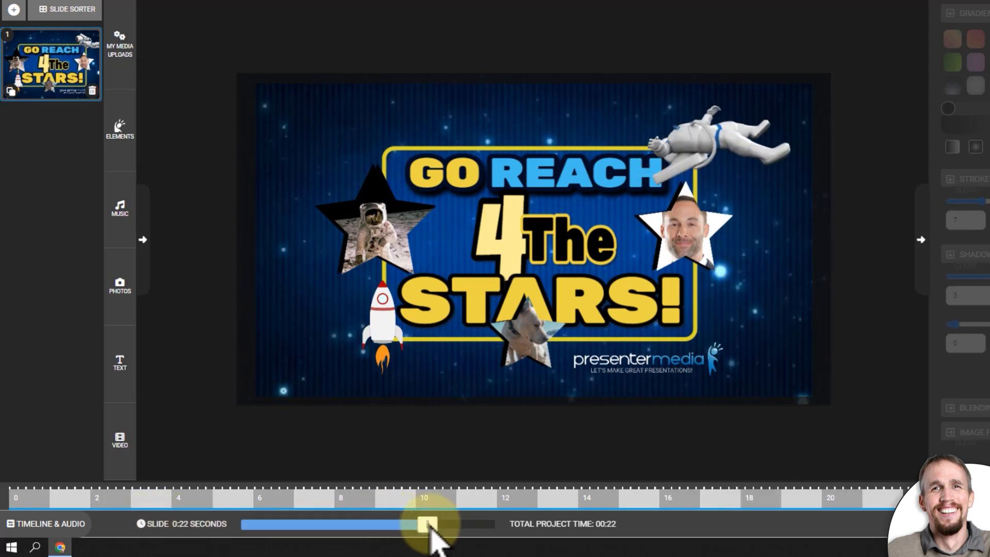
pyautogui.click(690, 138)
pyautogui.moveTo(320, 486)
pyautogui.mouseDown()
pyautogui.moveTo(703, 491)
pyautogui.moveTo(216, 486)
pyautogui.moveTo(422, 496)
pyautogui.moveTo(331, 489)
pyautogui.mouseUp()
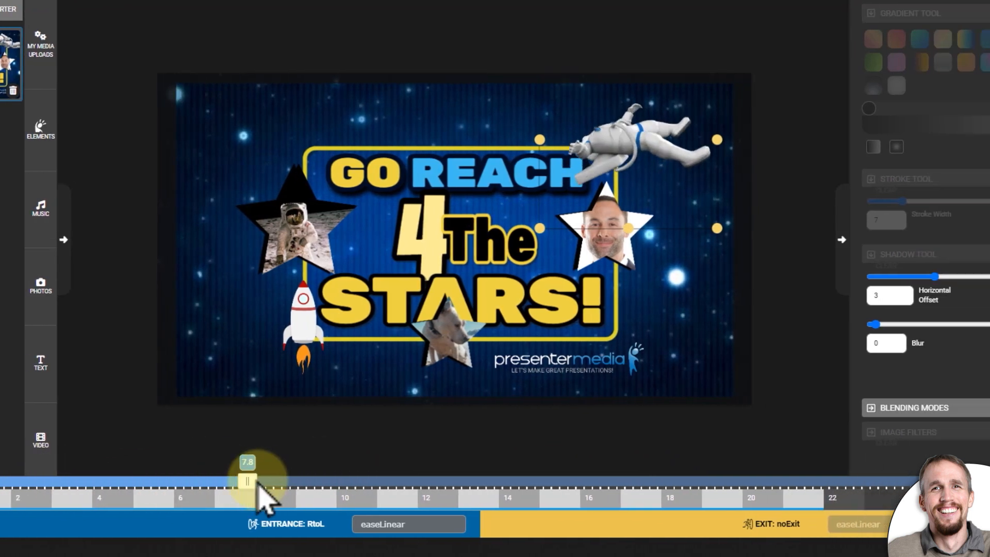
pyautogui.moveTo(330, 482); pyautogui.dragTo(896, 482)
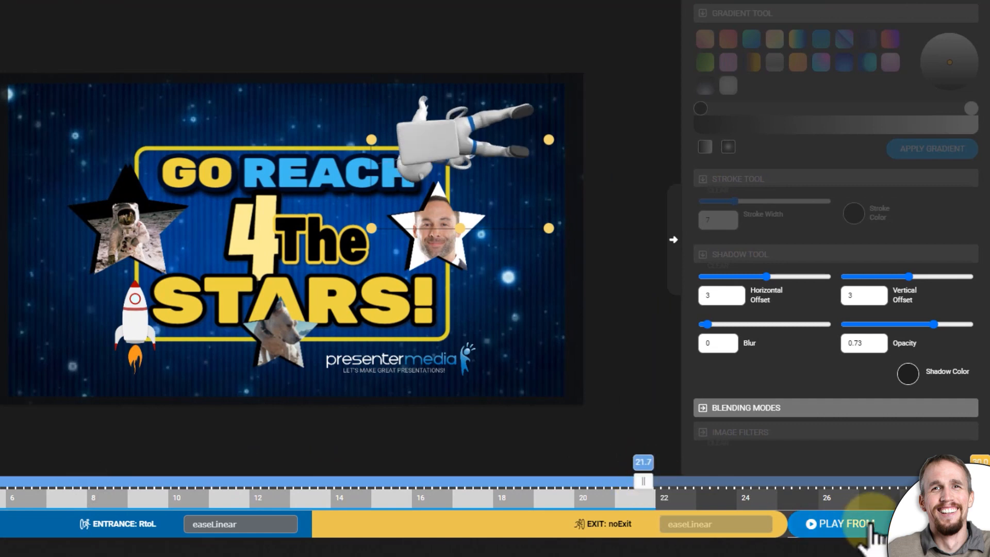
pyautogui.click(842, 524)
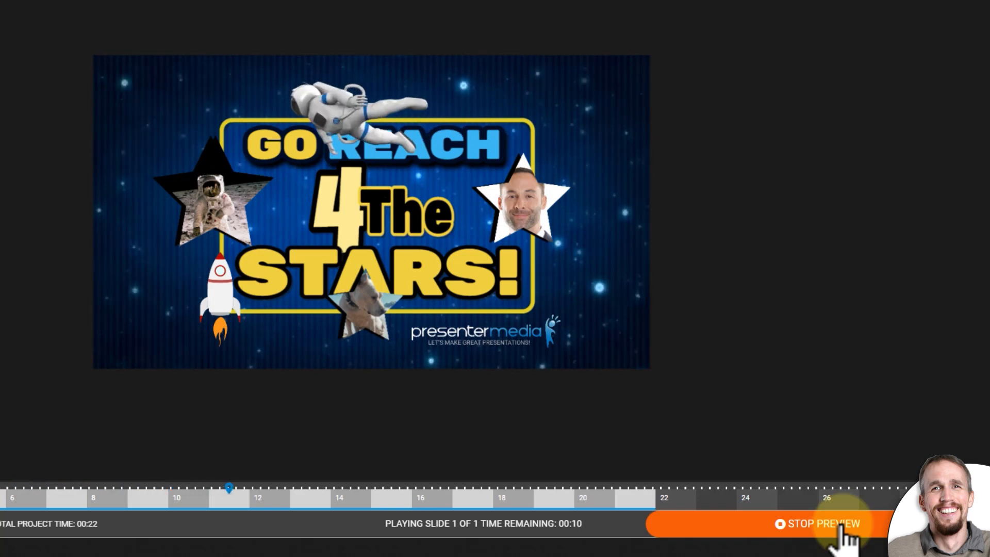
pyautogui.click(841, 526)
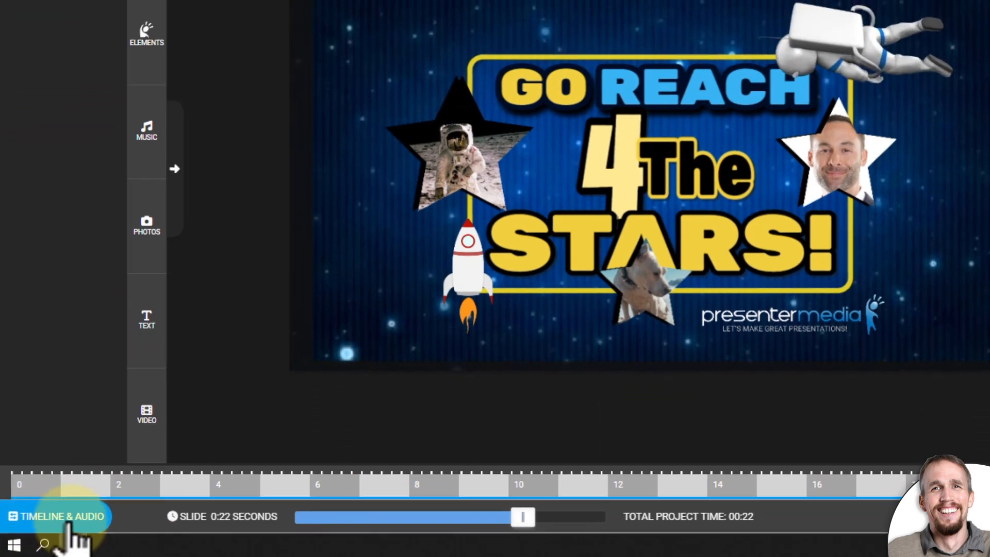
# - Delete the Synth Motivation track from the project's music and audio, and preview the slide
pyautogui.click(23, 521)
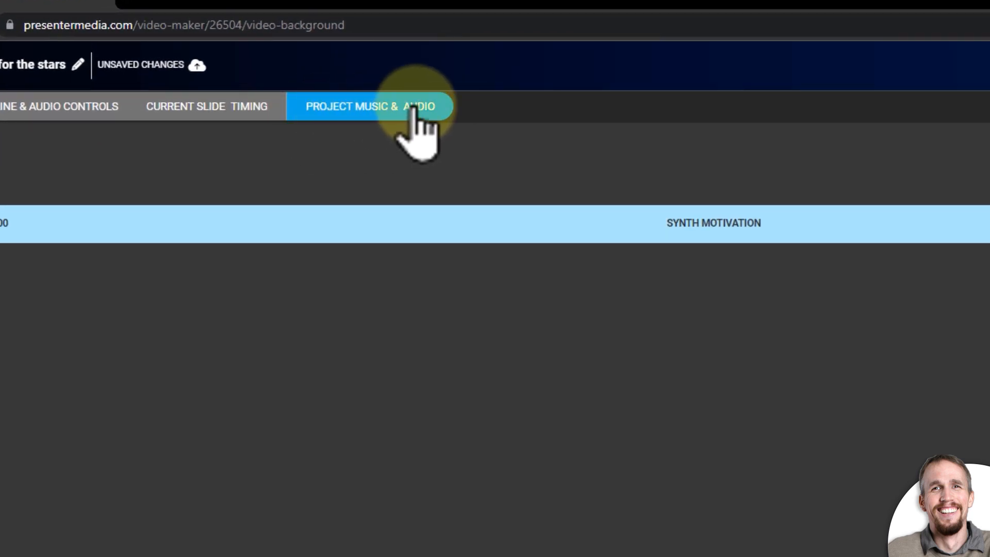
pyautogui.click(964, 152)
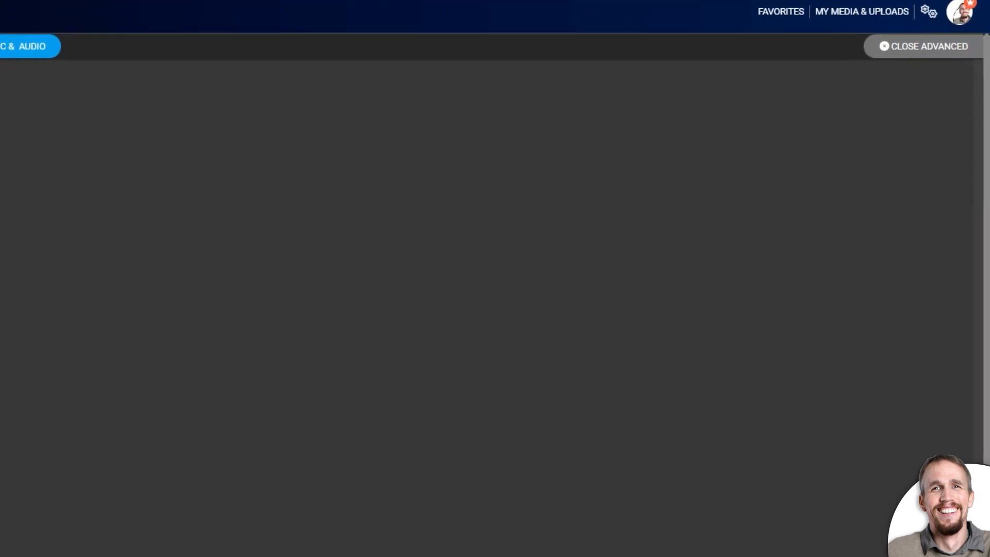
pyautogui.click(923, 46)
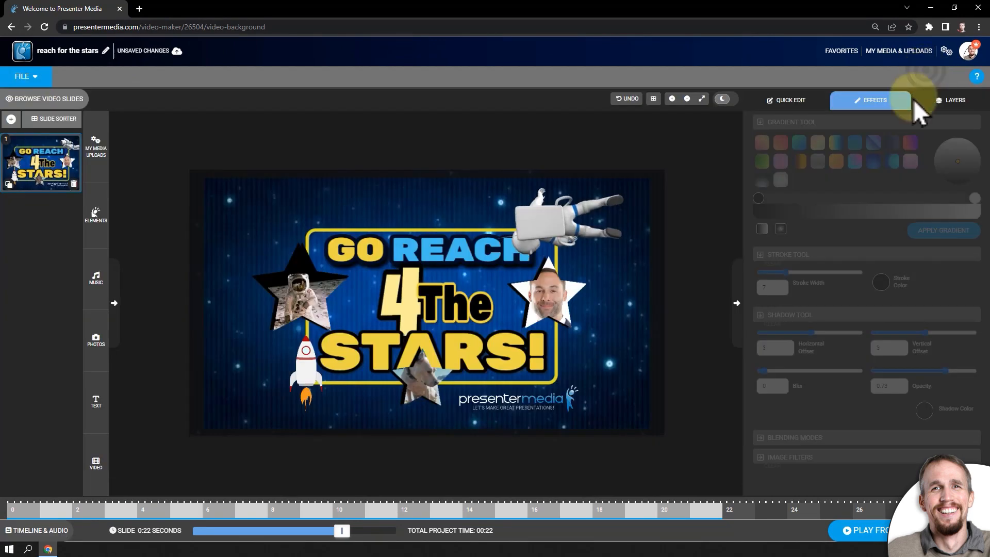
pyautogui.click(908, 531)
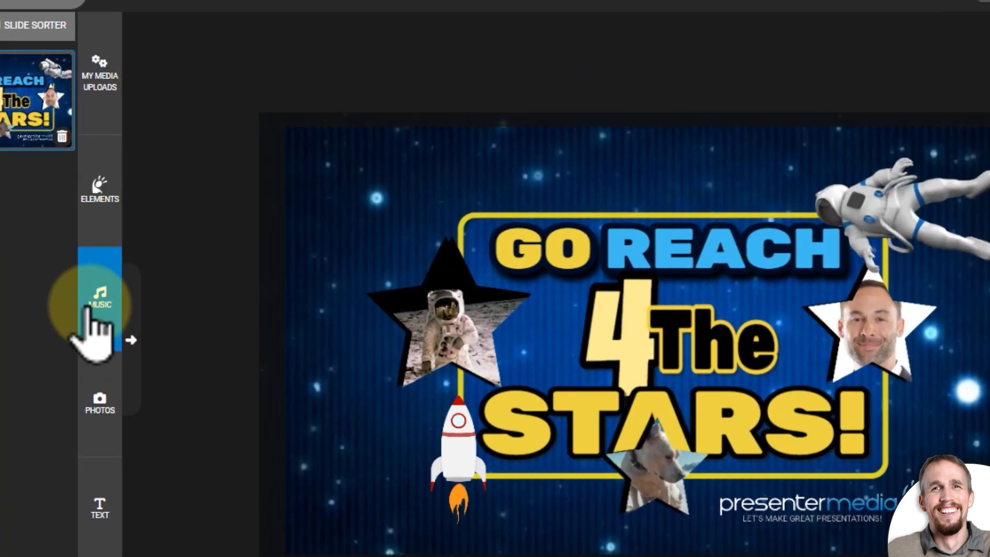
# - Find the background track "funk it up", listen to it and add it to play across multiple slides
pyautogui.click(91, 310)
pyautogui.scroll(-10, 225, 216)
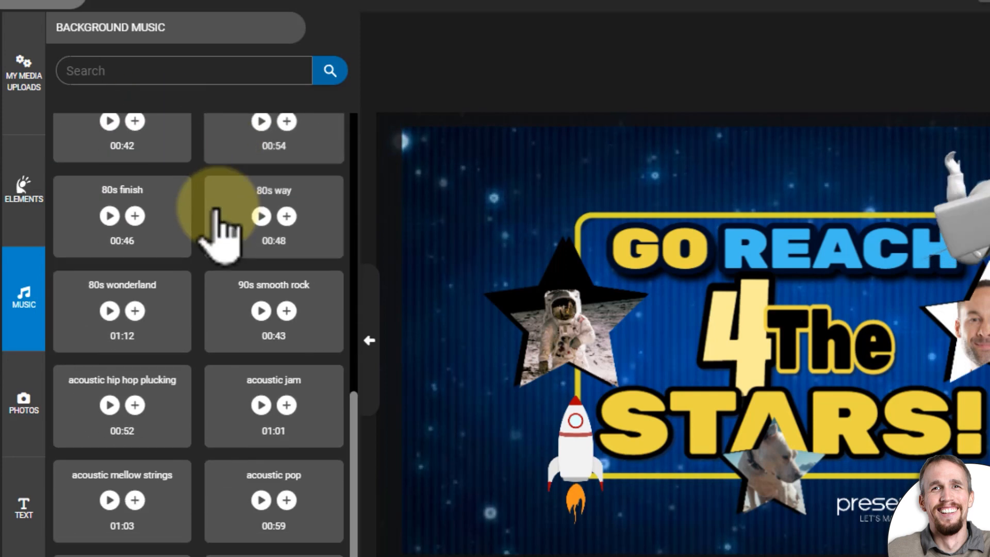
pyautogui.scroll(-15, 221, 235)
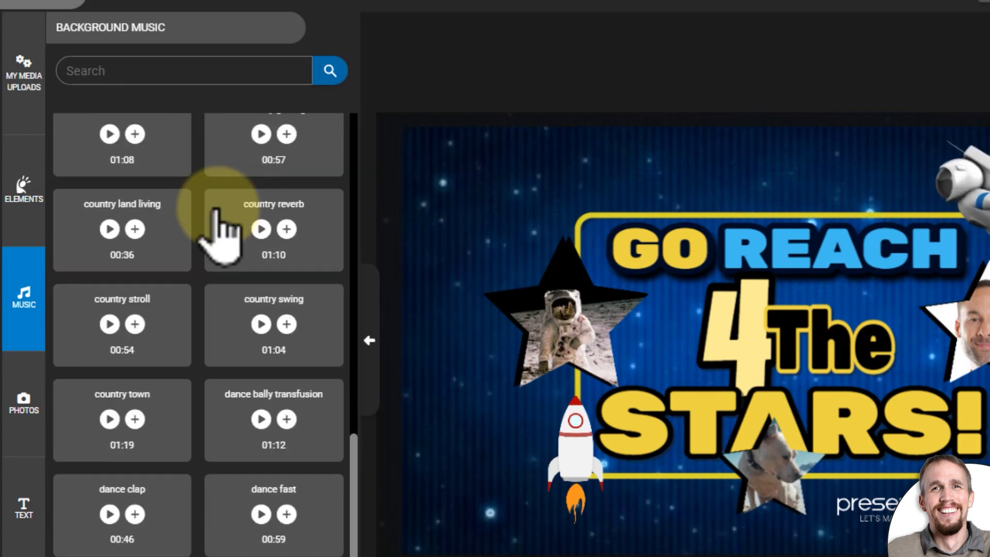
pyautogui.scroll(-7, 219, 230)
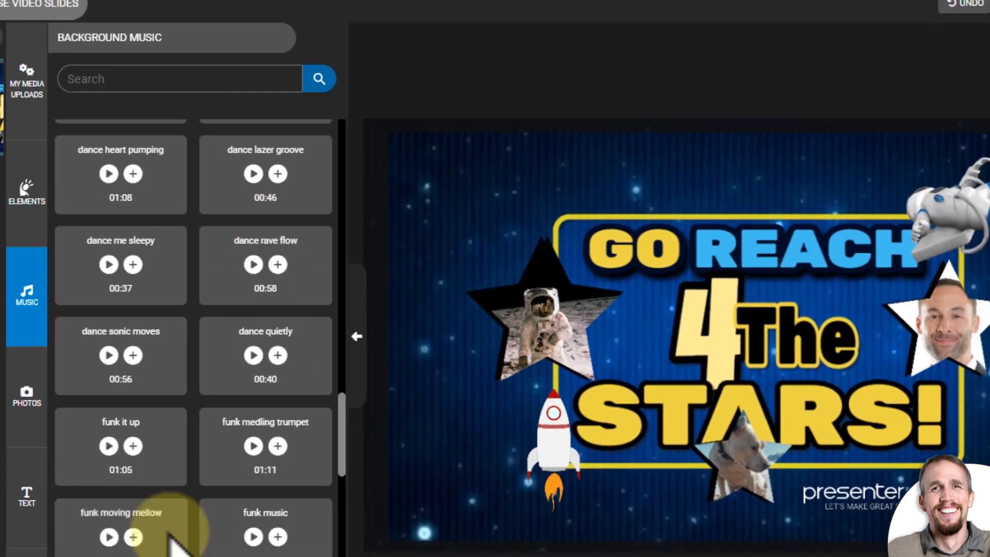
pyautogui.click(107, 447)
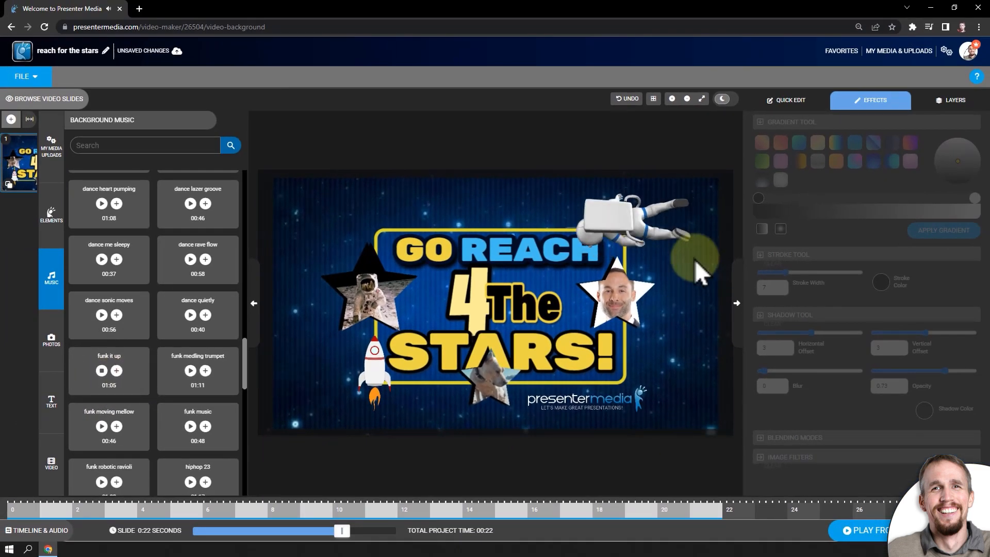
pyautogui.click(103, 371)
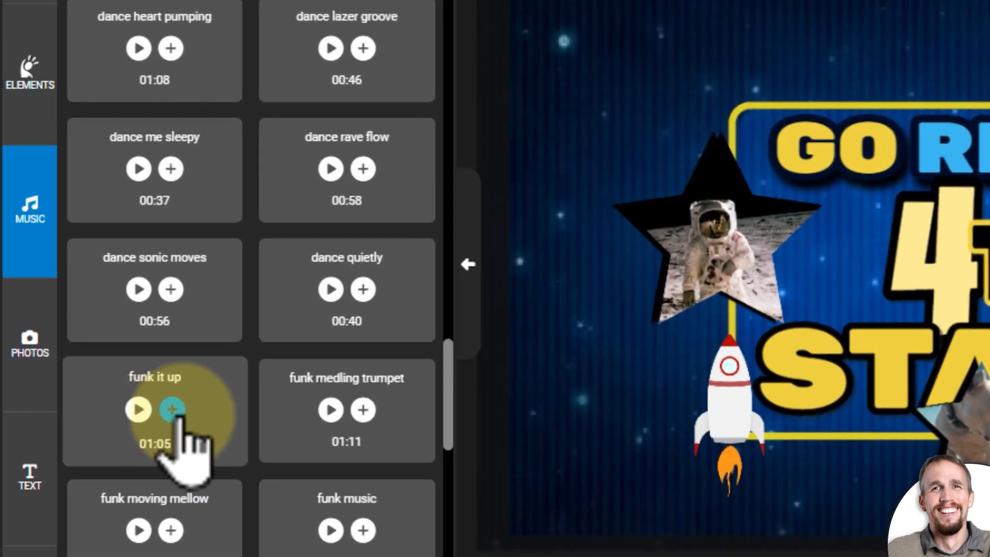
pyautogui.click(172, 409)
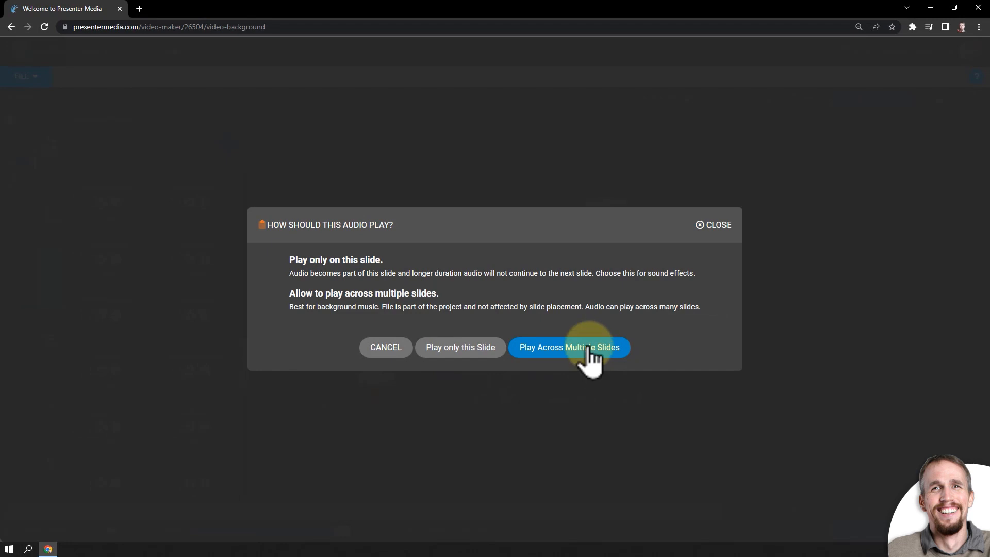
pyautogui.click(592, 354)
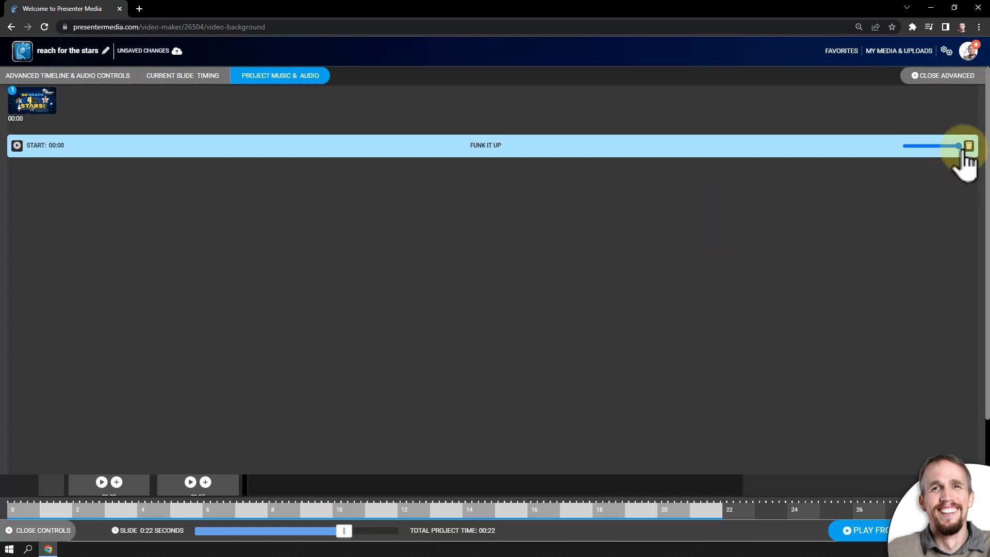
# - Lower the volume of the "funk it up" track to about one fifth and preview the slide
pyautogui.moveTo(958, 150); pyautogui.dragTo(914, 150)
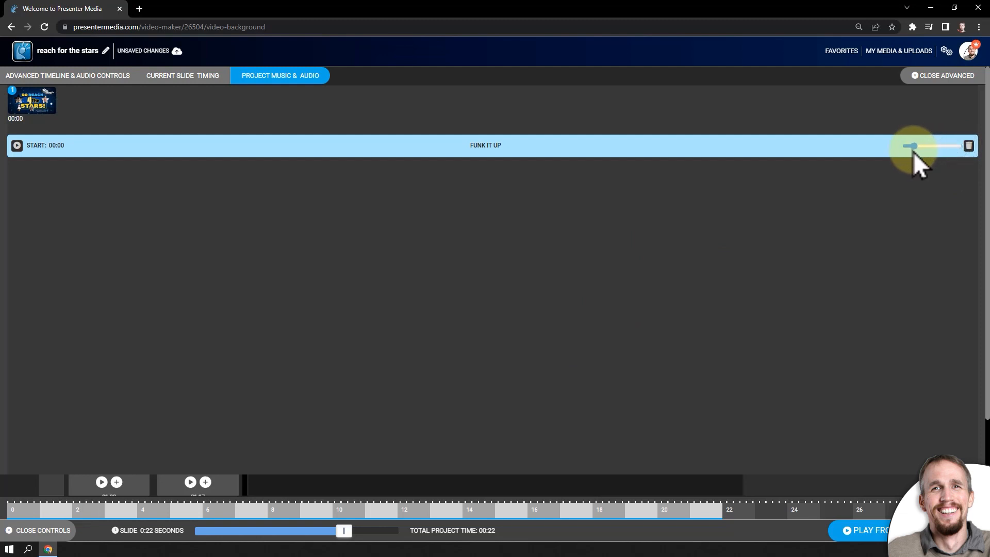
pyautogui.click(928, 78)
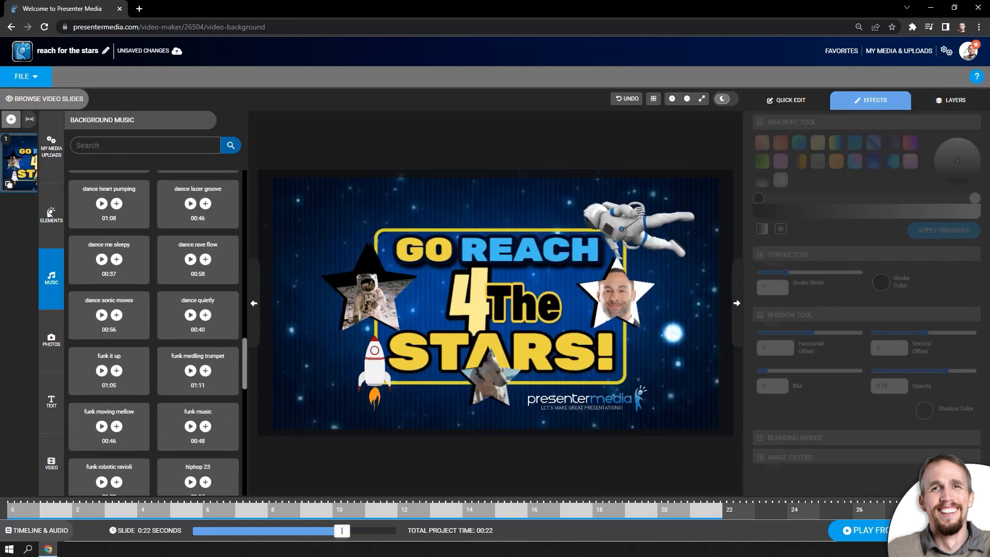
pyautogui.click(909, 531)
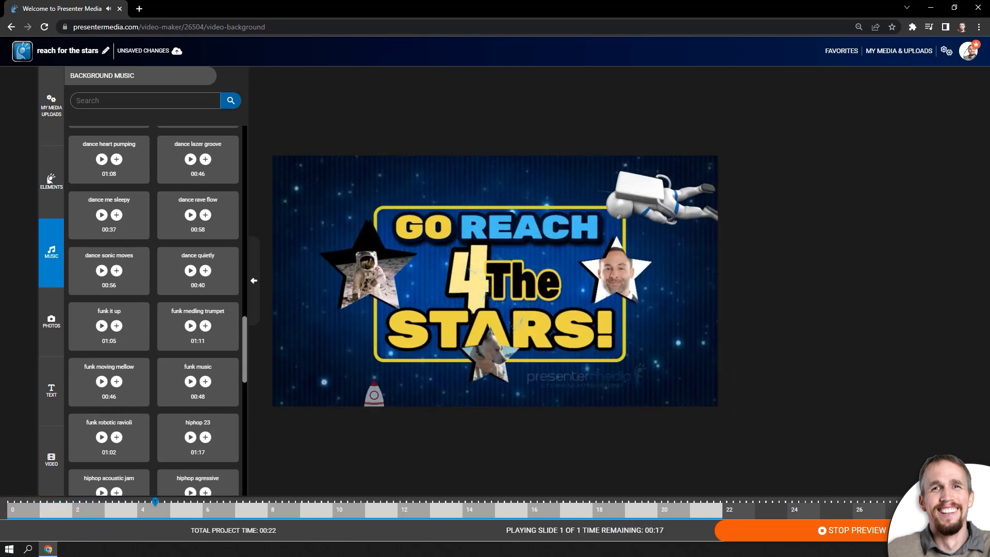
# - Stop the preview, find the Reach 4 The Stars verse slide among the video slide templates and import it into the current project
pyautogui.click(201, 331)
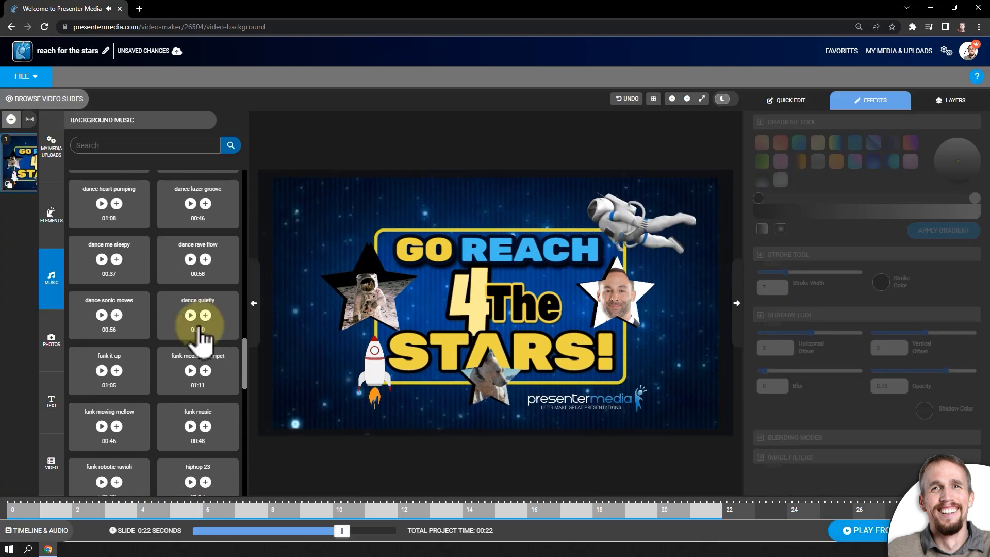
pyautogui.click(252, 324)
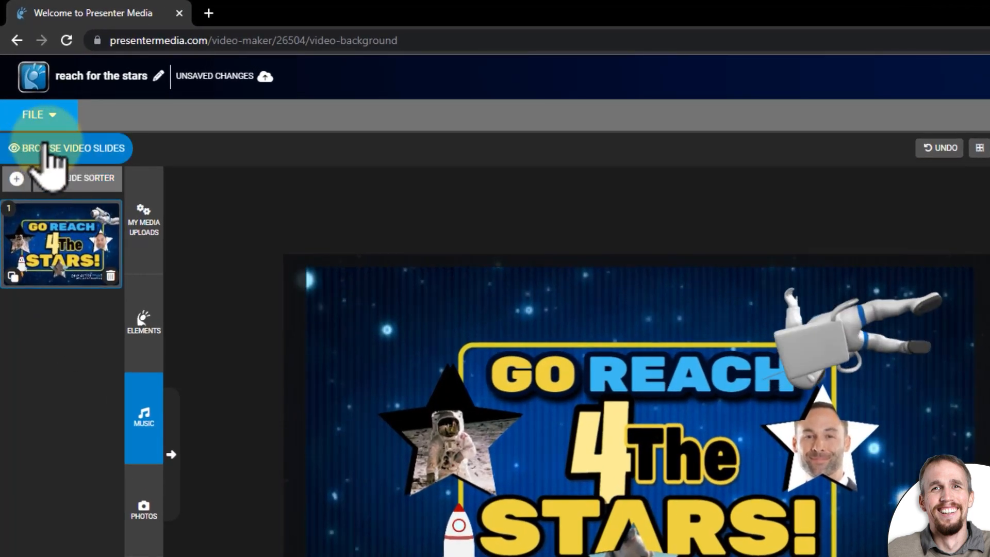
pyautogui.click(61, 150)
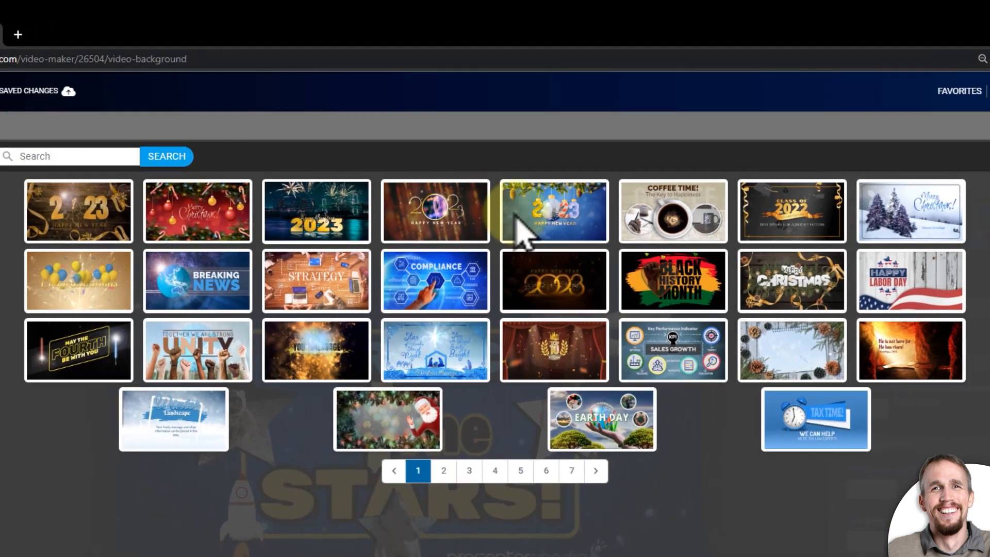
pyautogui.click(497, 477)
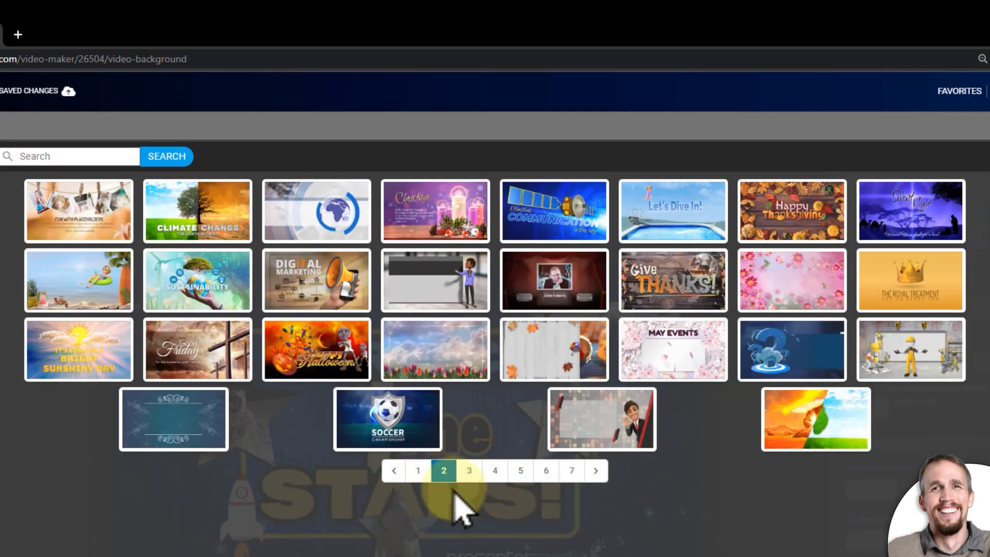
pyautogui.click(466, 472)
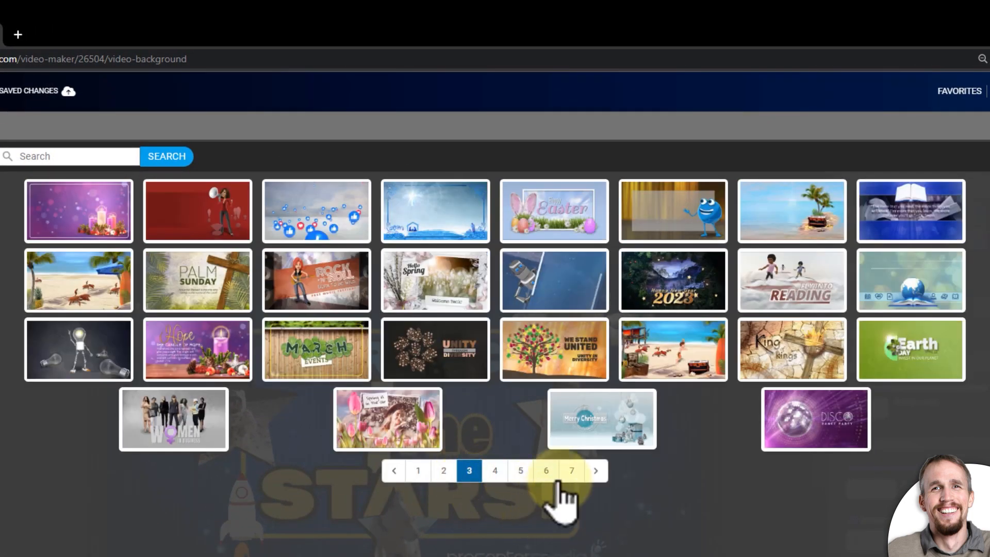
pyautogui.click(562, 474)
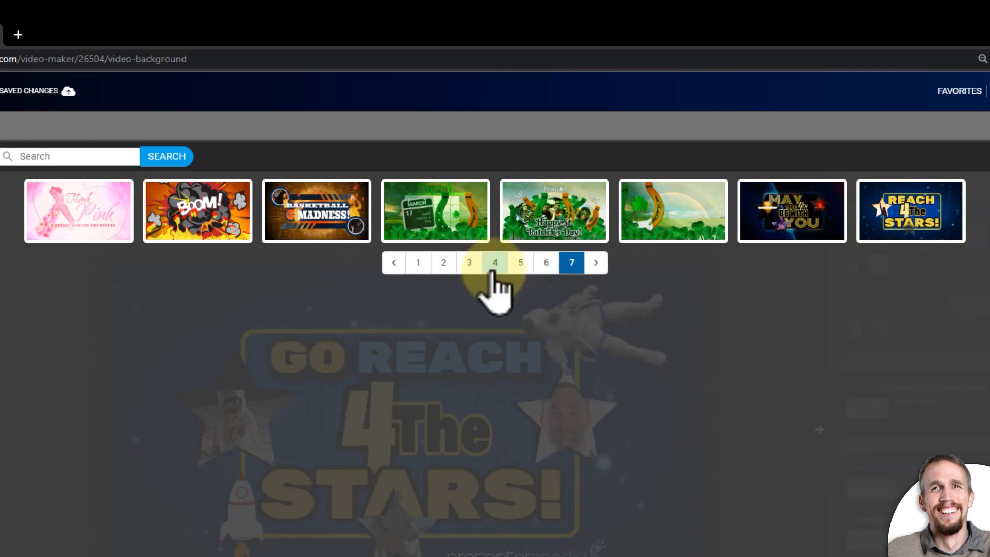
pyautogui.click(547, 263)
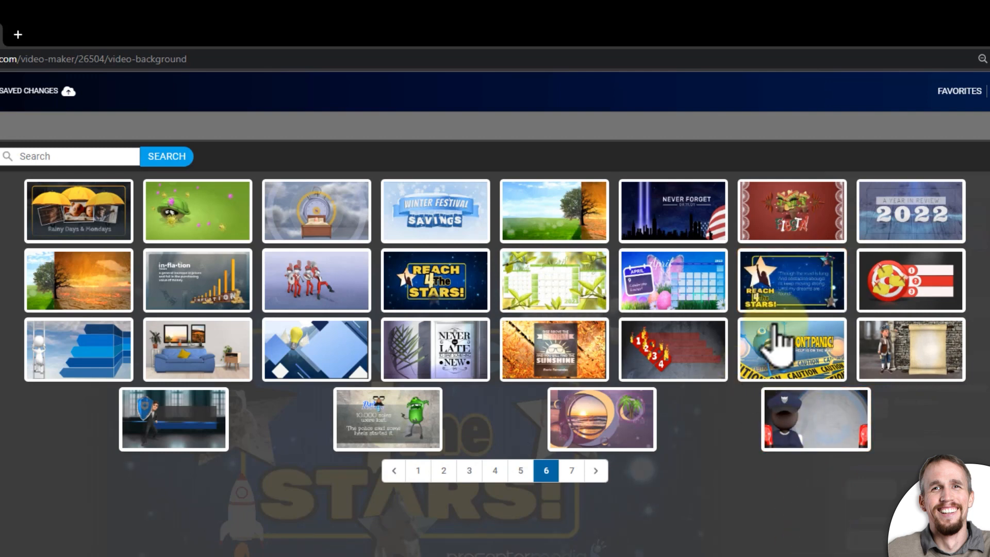
pyautogui.click(796, 284)
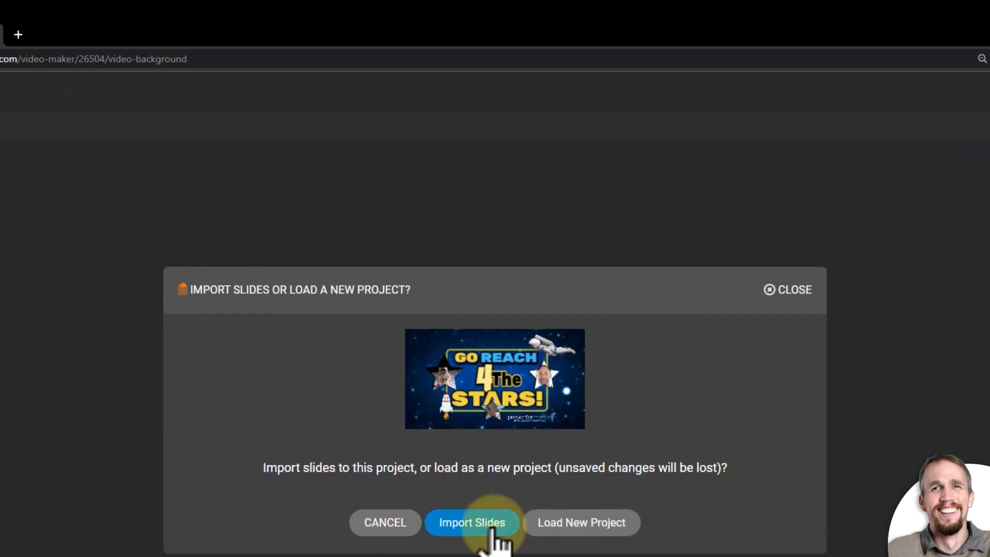
pyautogui.click(490, 524)
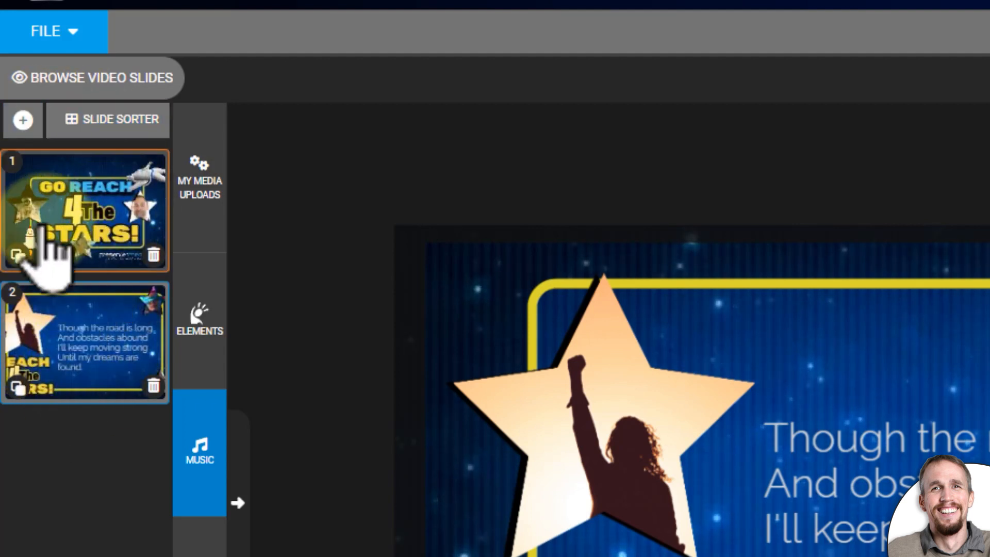
# - Switch between the two slides to compare them and shorten the first slide to 8 seconds
pyautogui.click(45, 343)
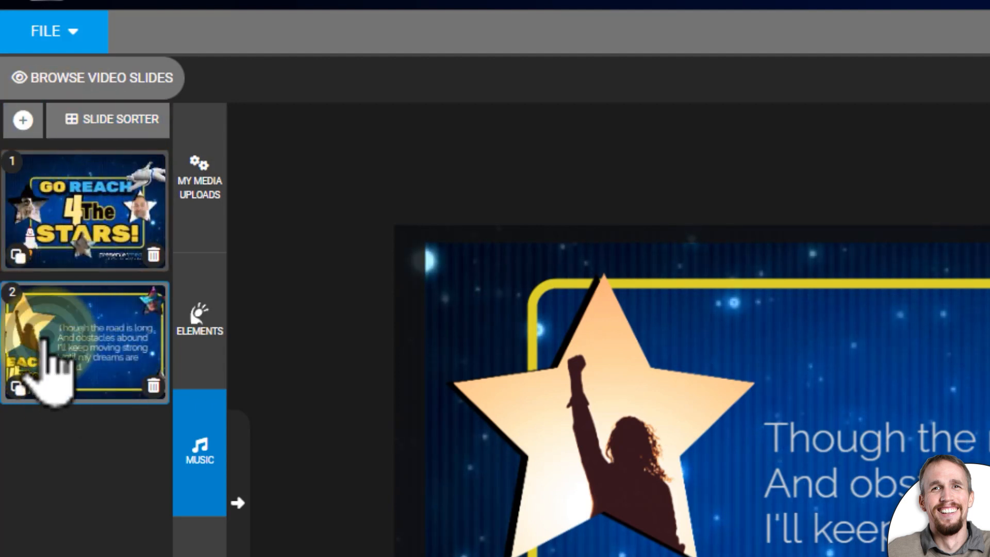
pyautogui.click(41, 235)
pyautogui.click(88, 338)
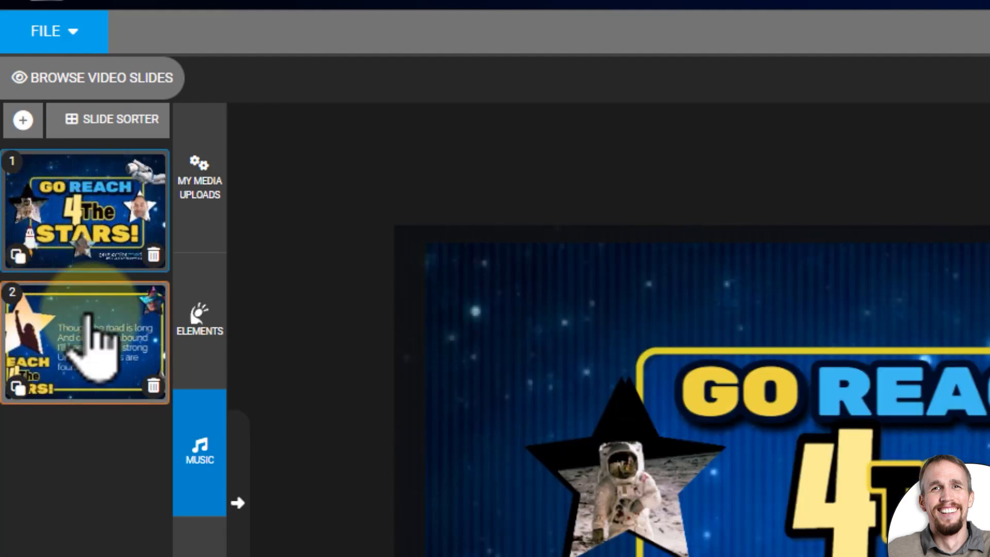
pyautogui.click(93, 192)
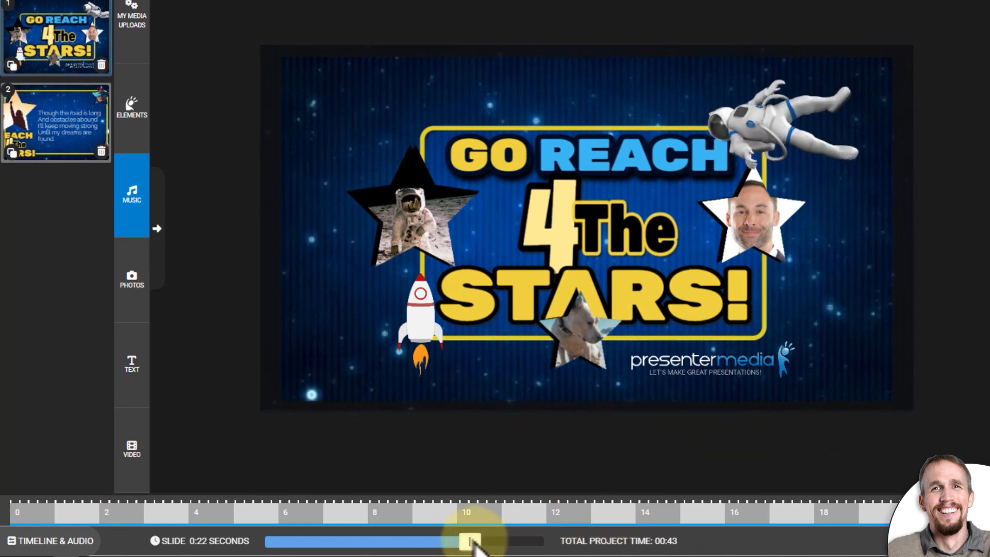
pyautogui.moveTo(474, 545); pyautogui.dragTo(340, 541)
pyautogui.click(59, 23)
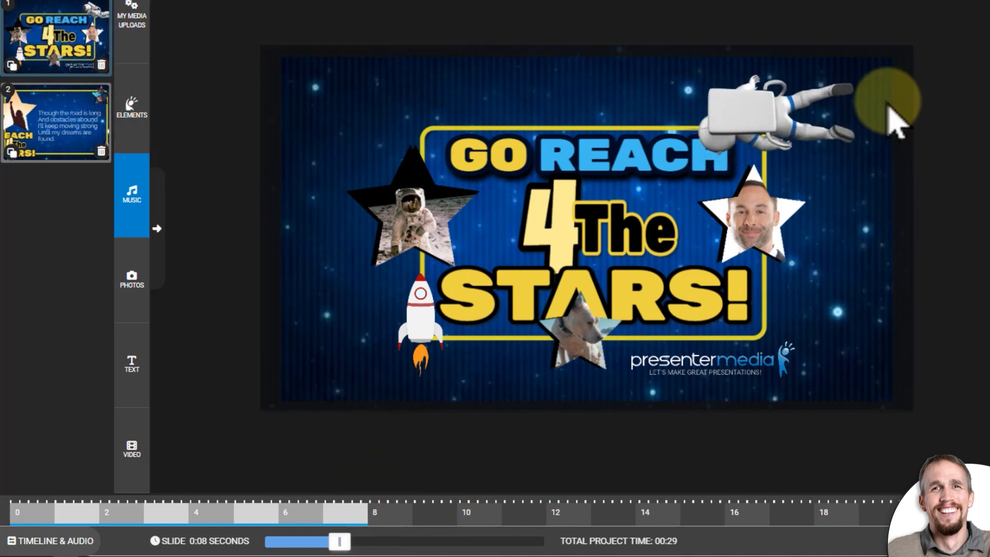
# - Select the floating astronaut on the first slide and preview the playback across both slides
pyautogui.click(790, 98)
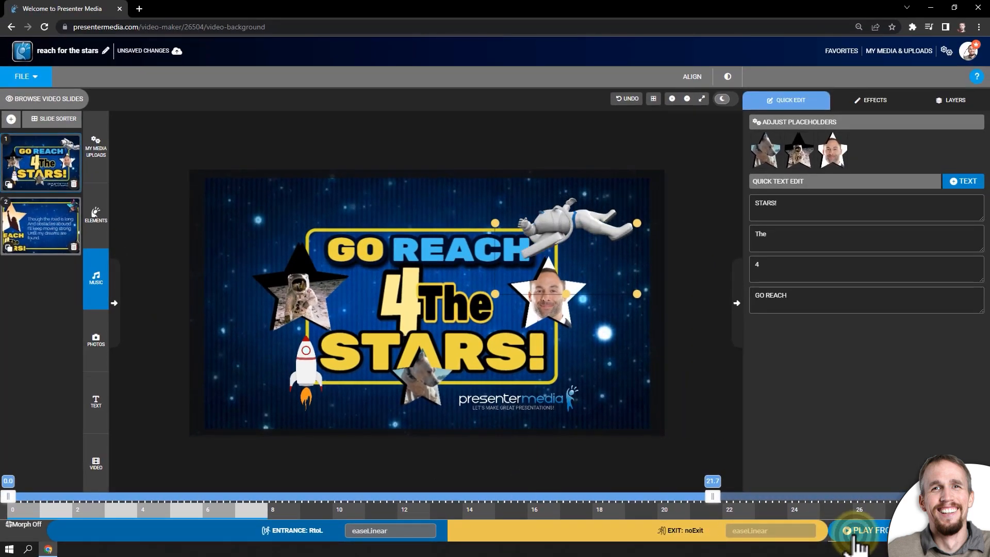
pyautogui.click(858, 542)
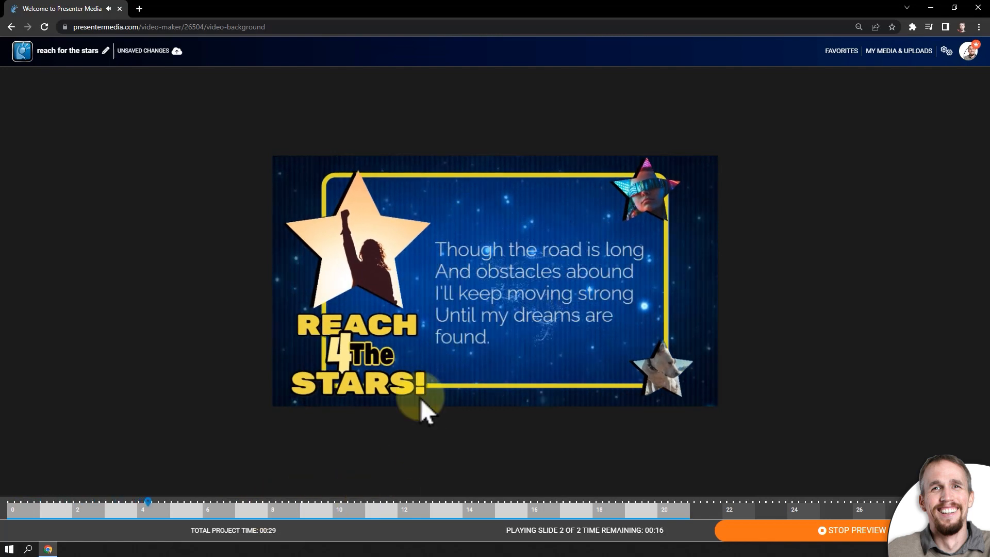
pyautogui.click(839, 533)
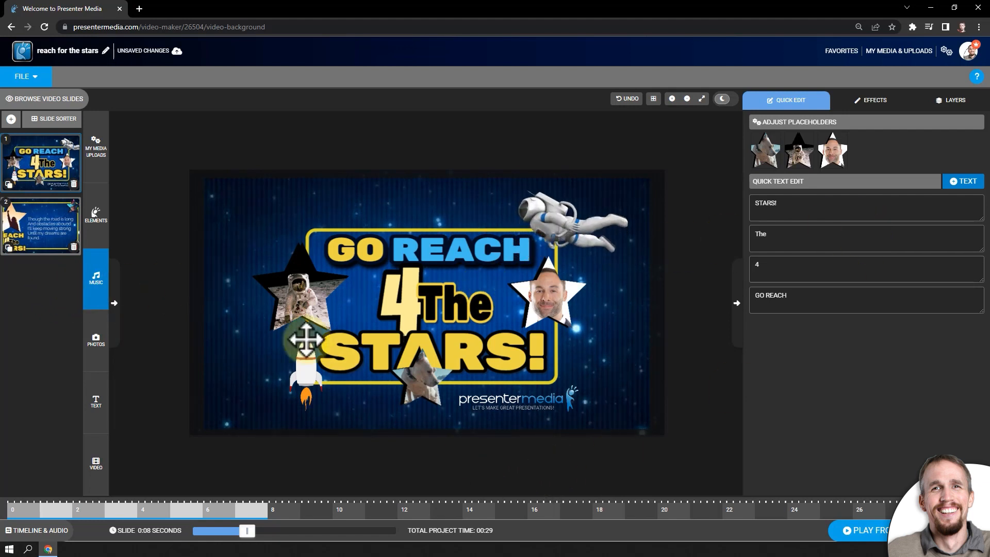
# - Open the second slide and select its verse text block
pyautogui.click(31, 217)
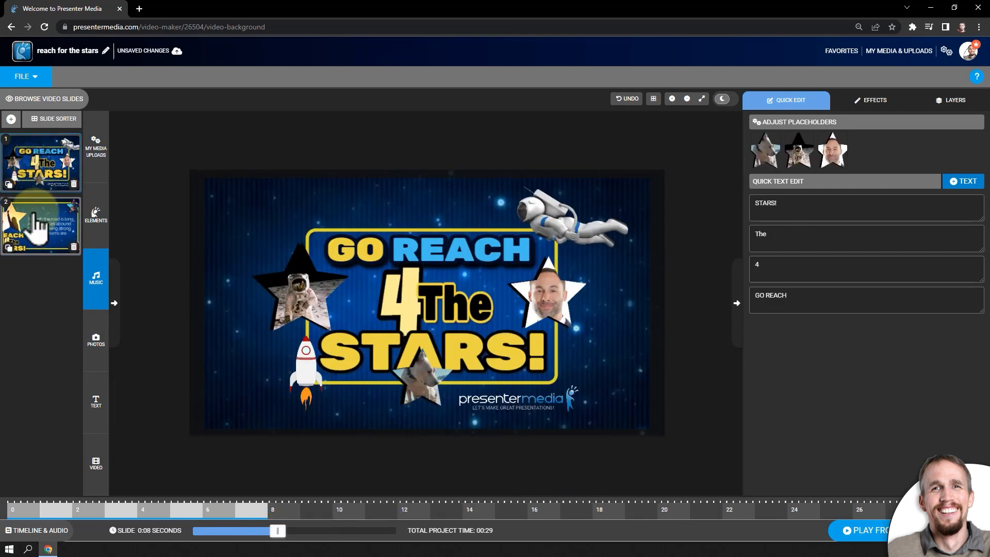
pyautogui.click(432, 294)
pyautogui.moveTo(431, 294); pyautogui.dragTo(433, 292)
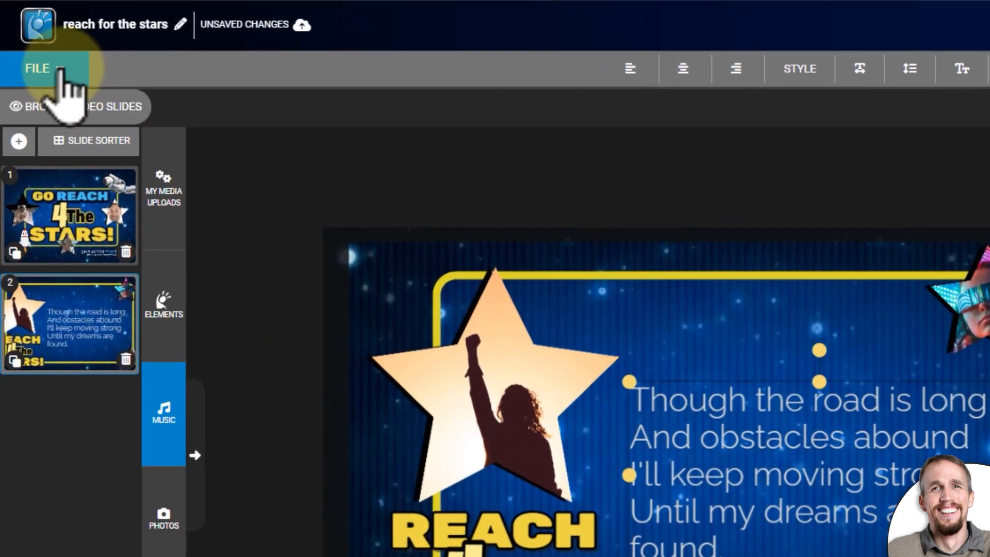
# - Download the project as a video and dismiss the render queue notice
pyautogui.click(61, 72)
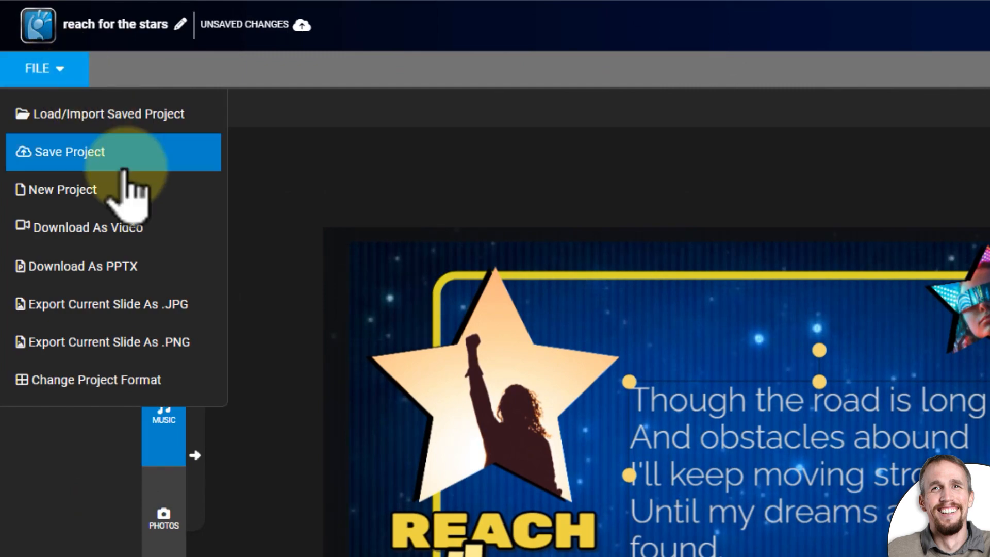
pyautogui.click(137, 228)
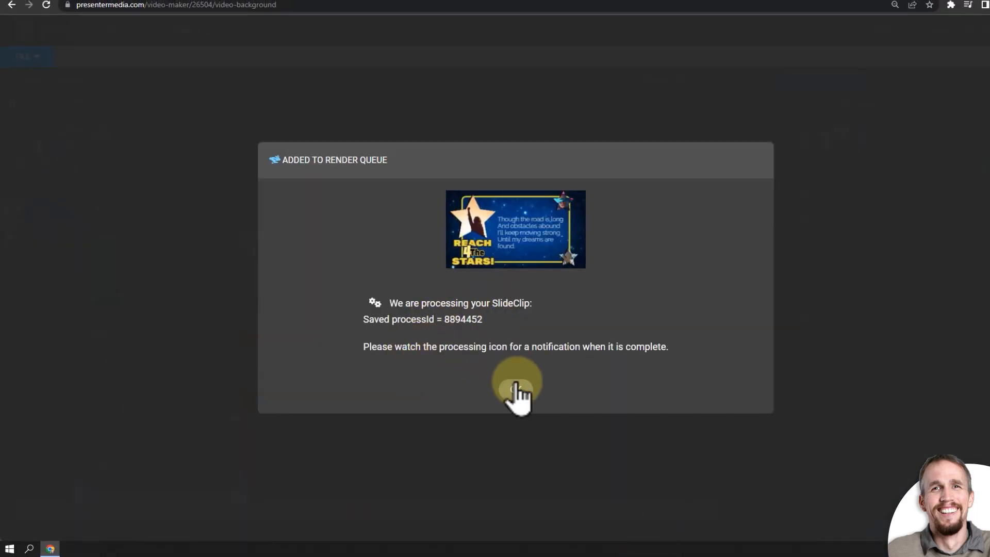
pyautogui.click(515, 390)
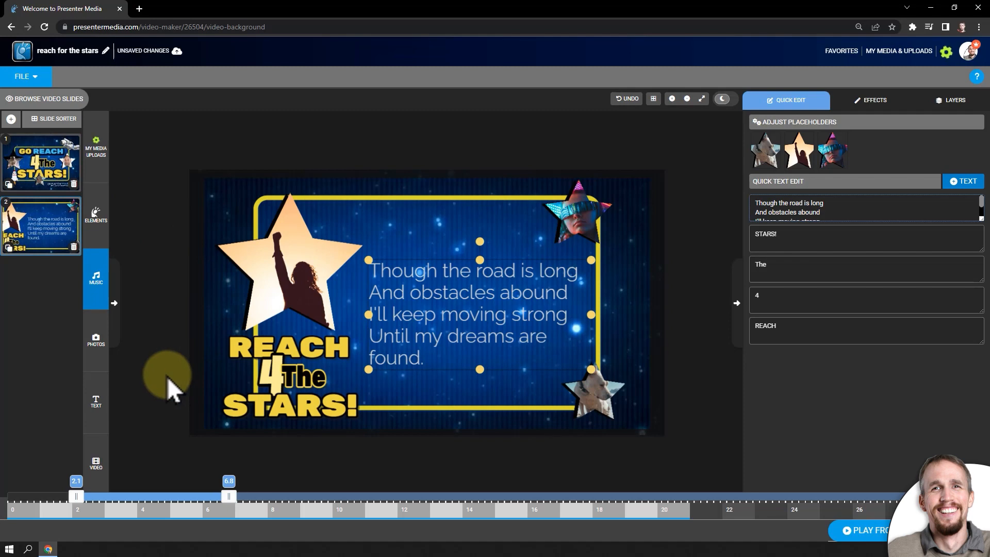
# - Replace the first slide's title text with the "Let people know your OUT OF THIS WORLD MESSAGE" text block and preview it
pyautogui.click(67, 180)
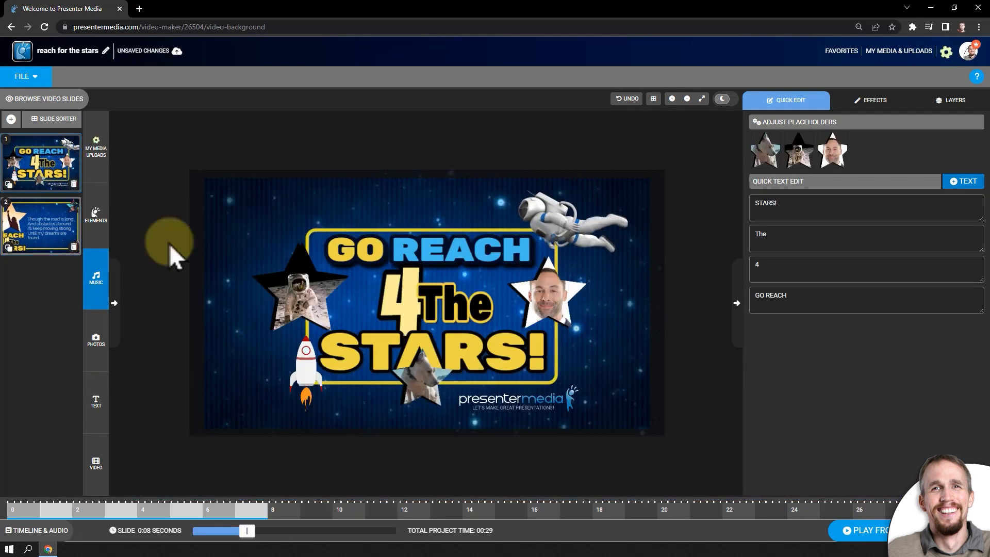
pyautogui.click(448, 244)
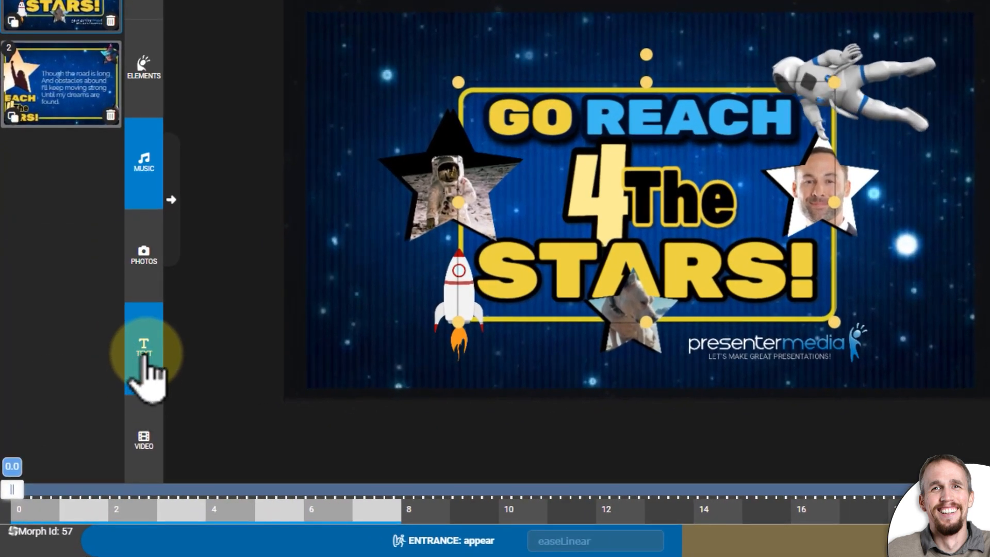
pyautogui.click(144, 352)
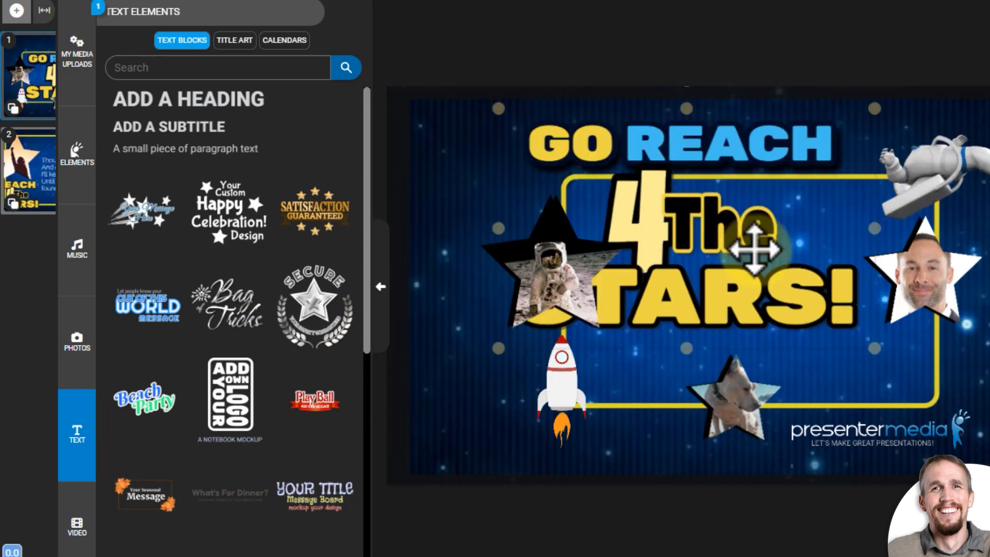
pyautogui.press('Delete')
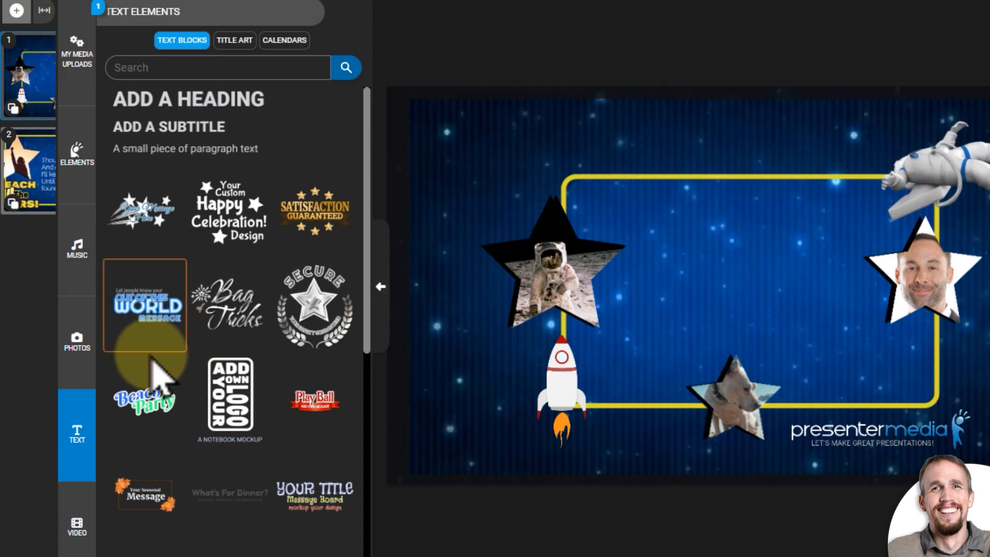
pyautogui.click(144, 327)
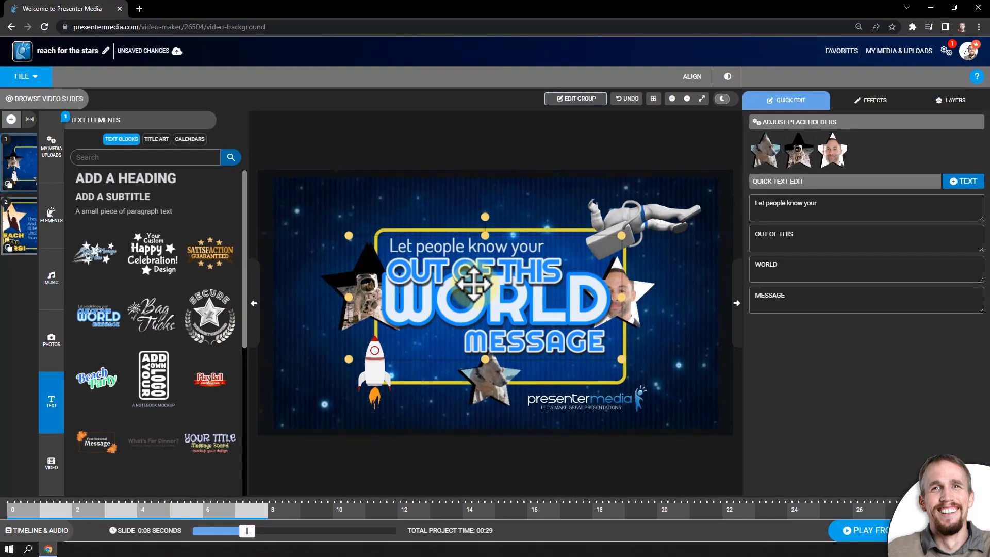
pyautogui.click(876, 527)
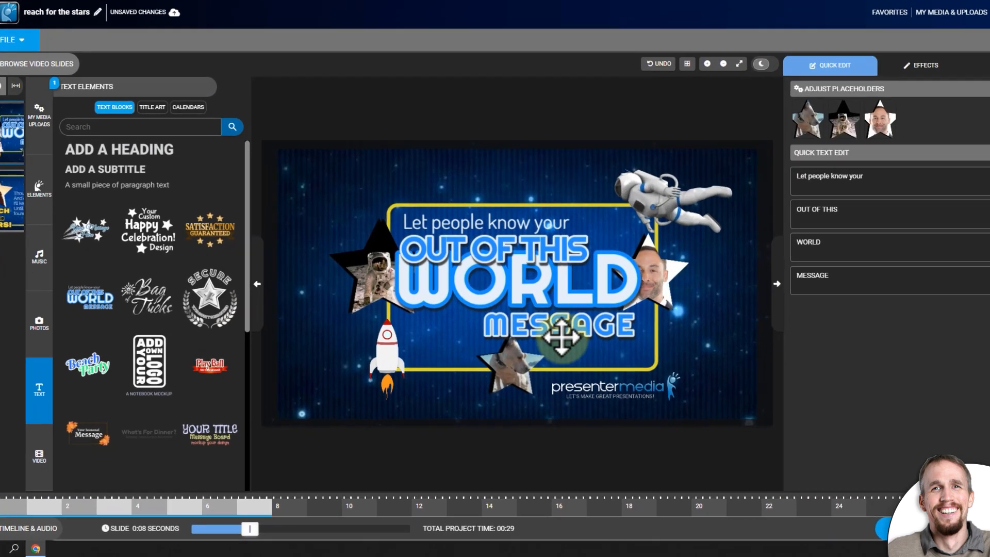
# - Give the "OUT OF THIS WORLD MESSAGE" text a Fade In entrance from 2.1 to 4.1 seconds and preview the slide
pyautogui.click(524, 317)
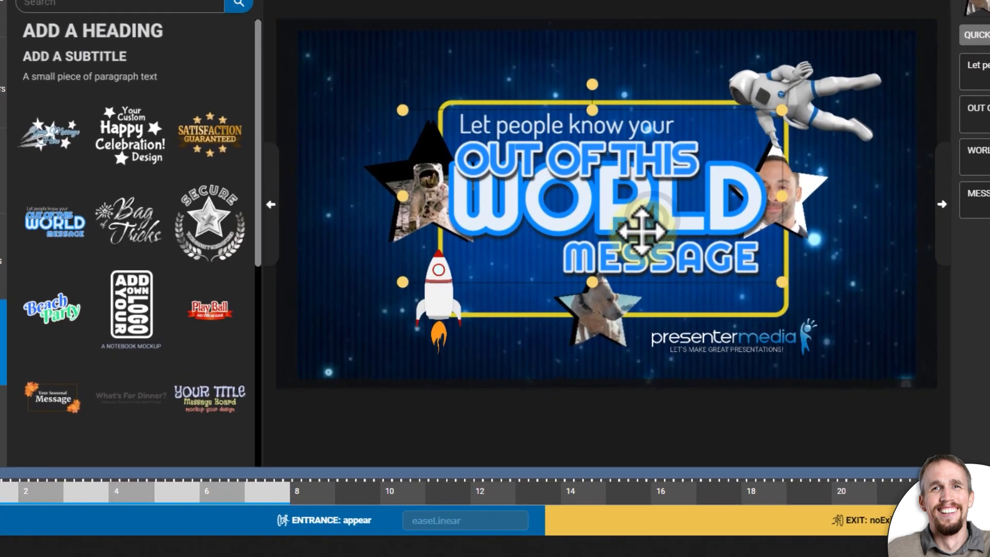
pyautogui.click(336, 521)
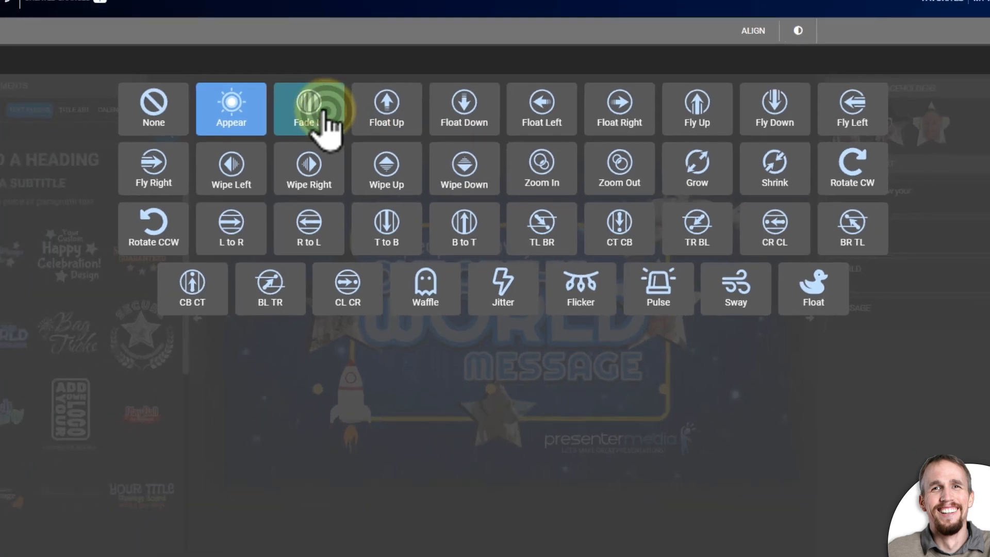
pyautogui.click(310, 111)
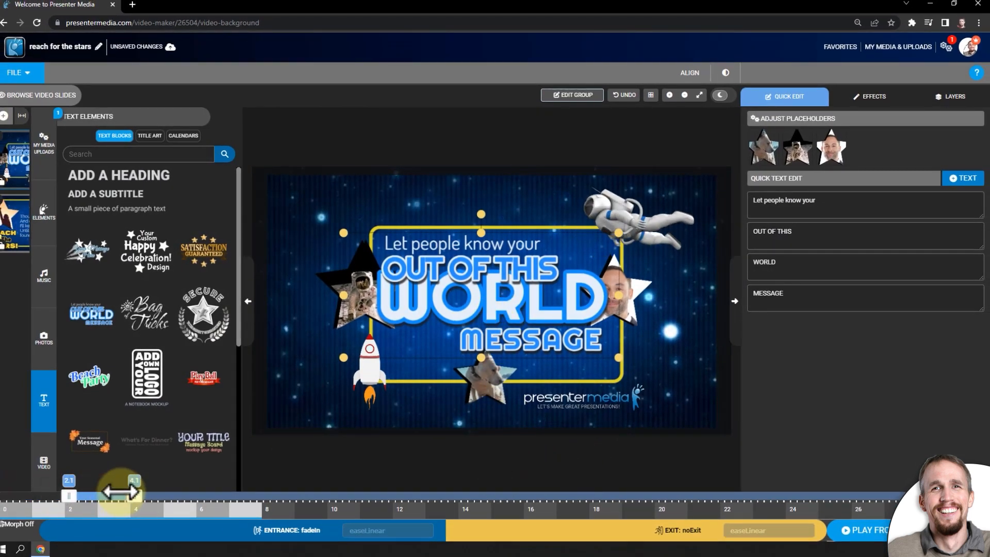
pyautogui.click(846, 531)
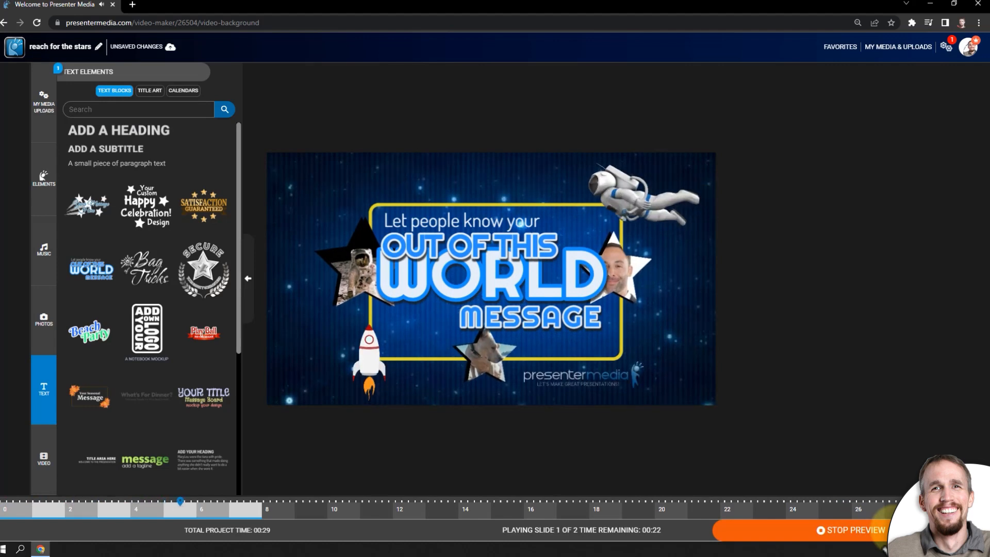
pyautogui.click(880, 530)
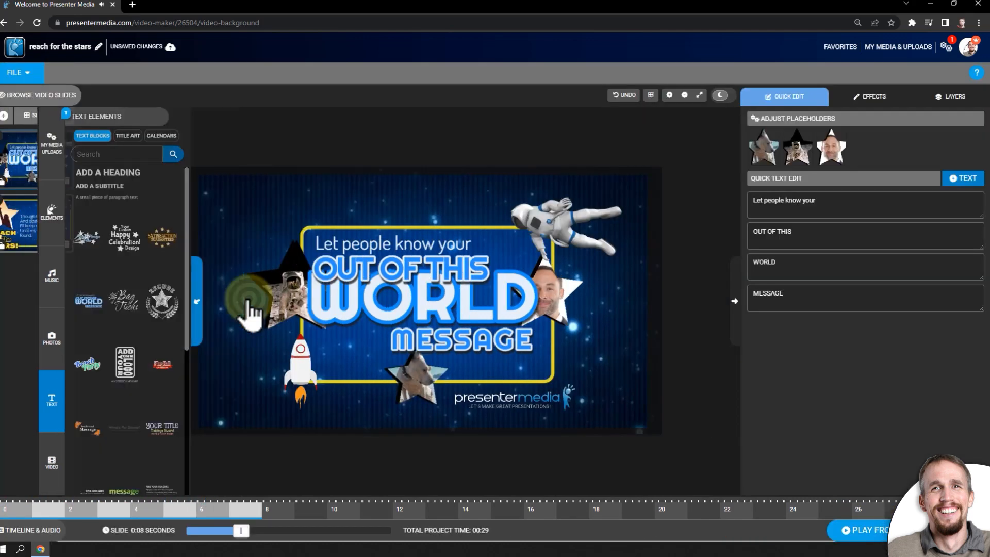
# - Collapse the text elements and check the processing notifications for the download of the rendered reach-for-the-stars video
pyautogui.click(252, 308)
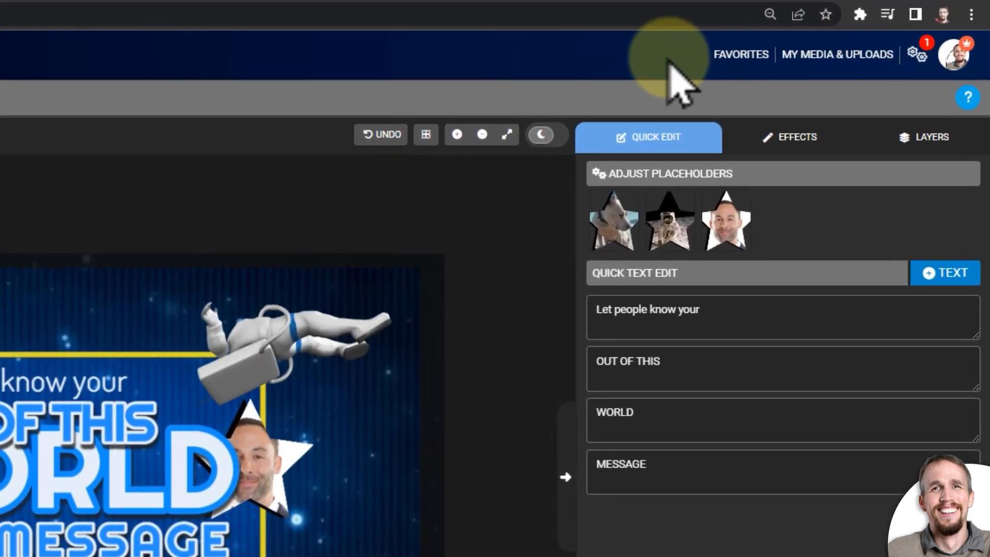
pyautogui.click(918, 56)
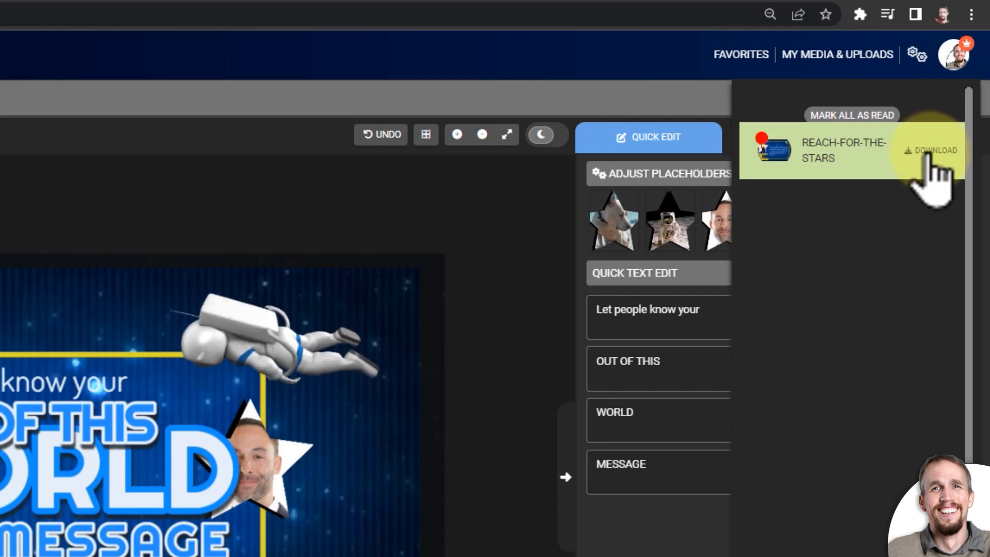
pyautogui.click(490, 57)
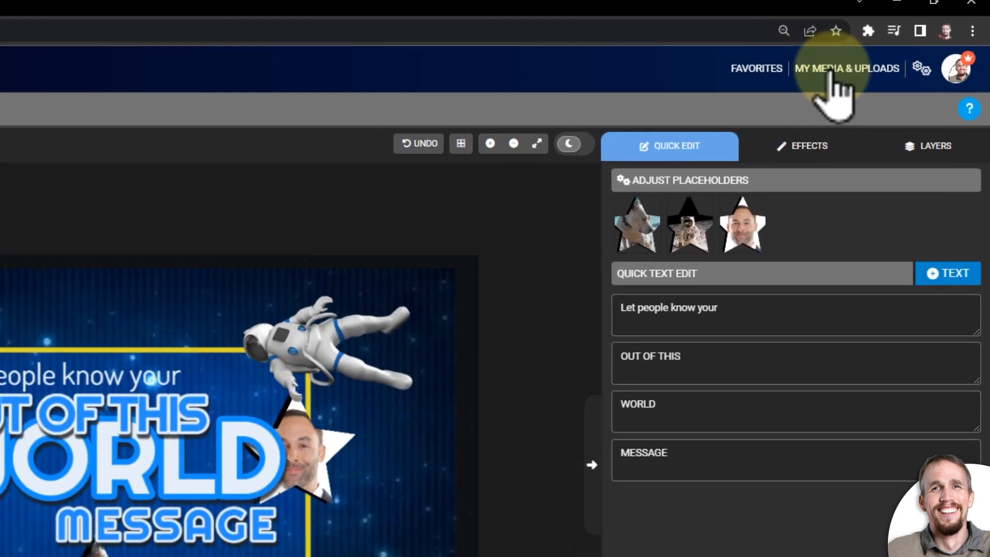
# - Leave the editor for the customized media list, mark the rendered reach-for-the-stars video as saved, and preview it
pyautogui.click(830, 73)
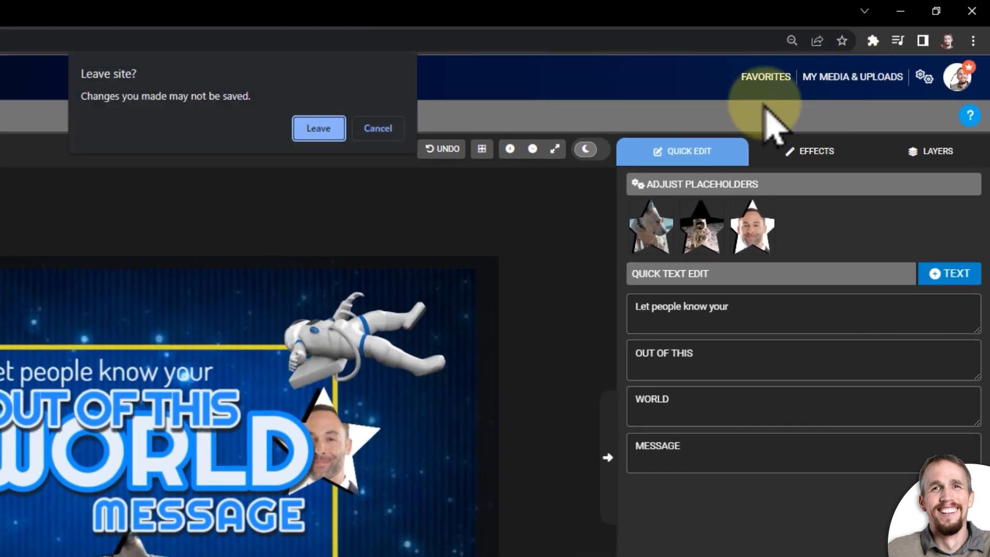
pyautogui.click(319, 135)
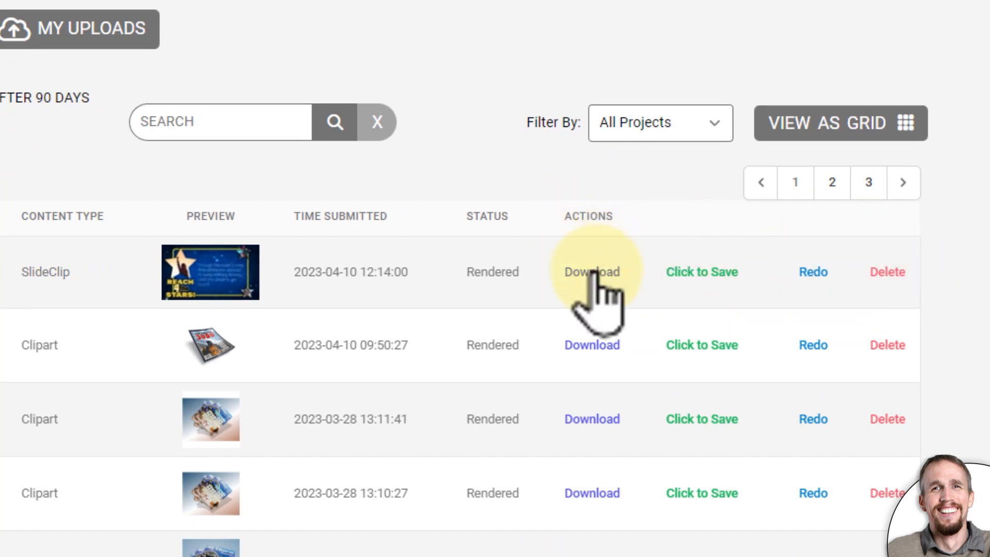
pyautogui.click(695, 272)
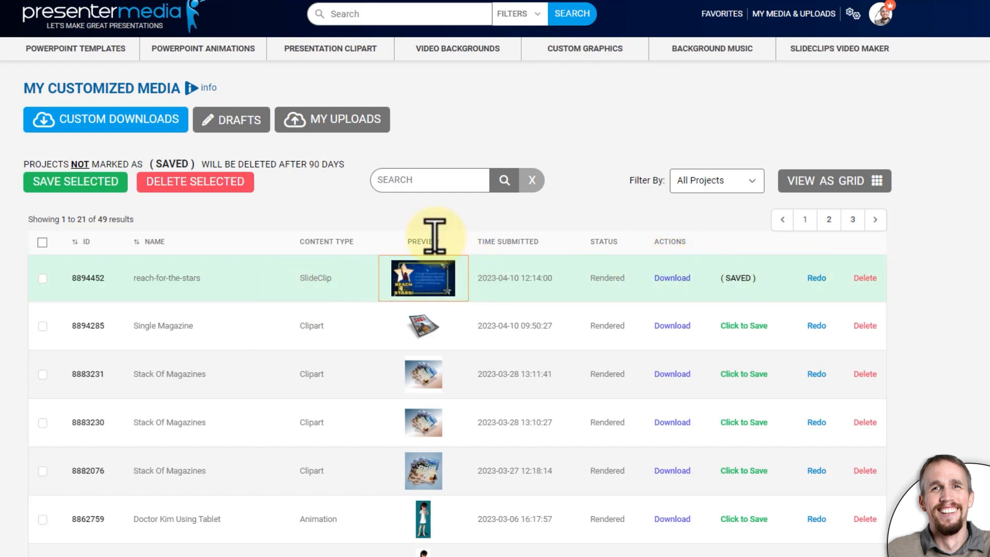
pyautogui.click(439, 287)
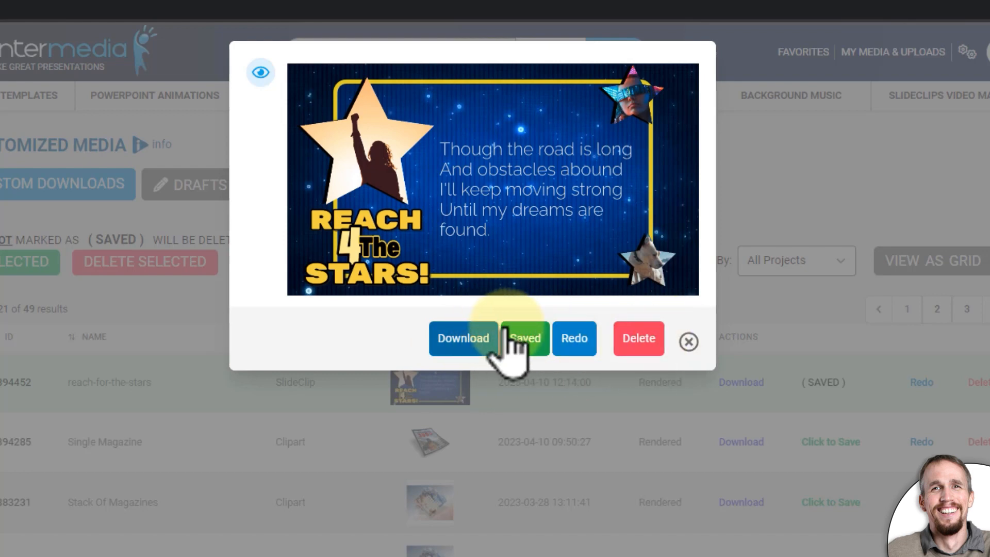
pyautogui.click(689, 340)
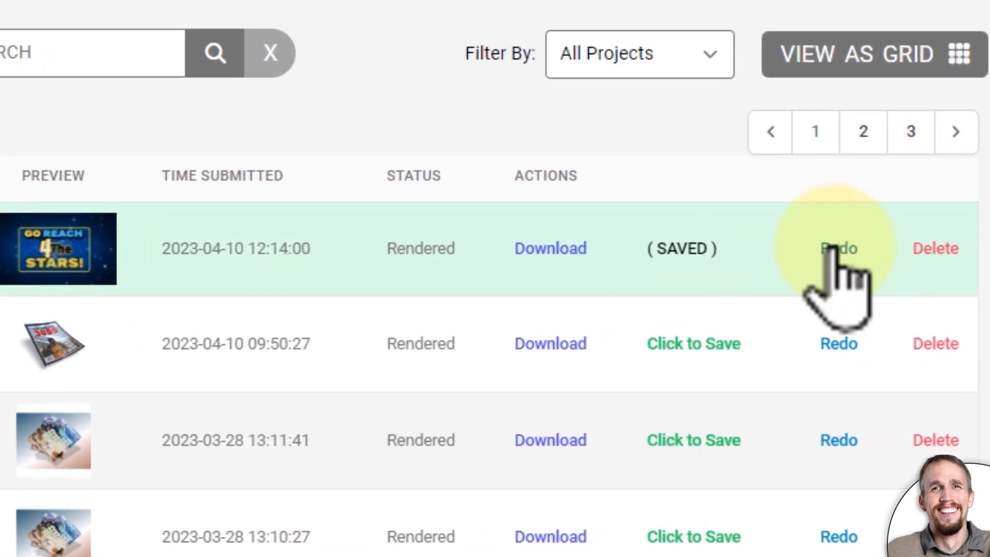
# - Redo the reach-for-the-stars project without loading the recovered unsaved version, and view both of its slides
pyautogui.click(870, 263)
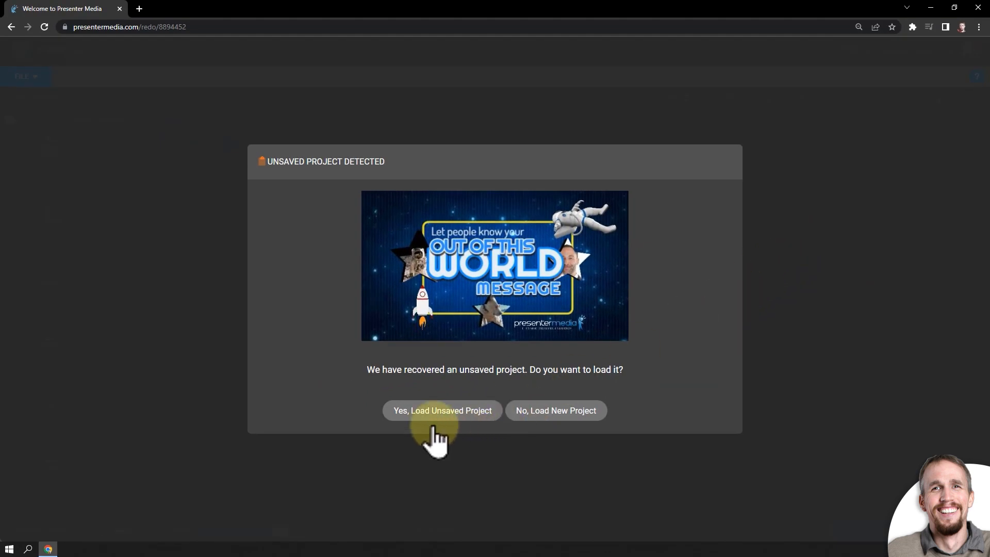
pyautogui.click(555, 417)
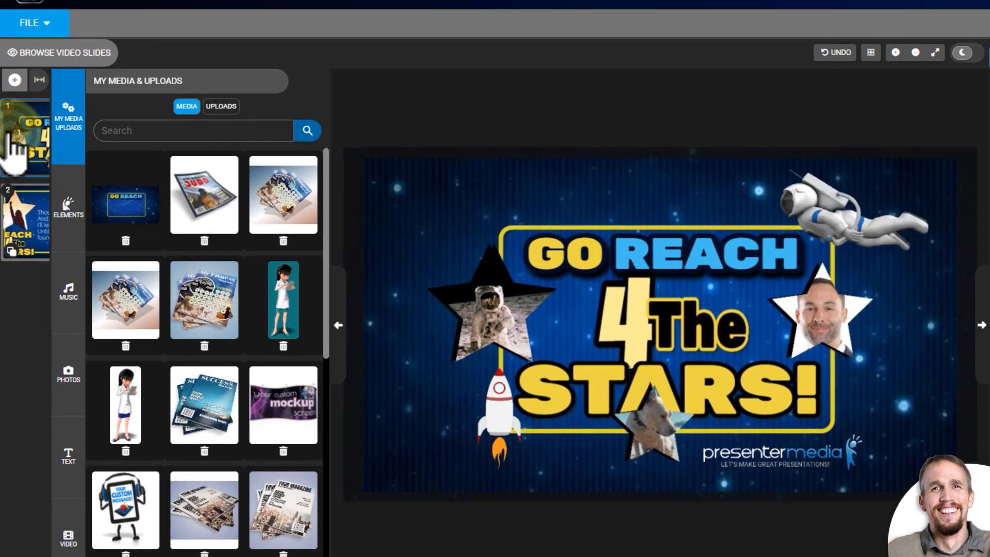
pyautogui.click(27, 213)
pyautogui.click(21, 129)
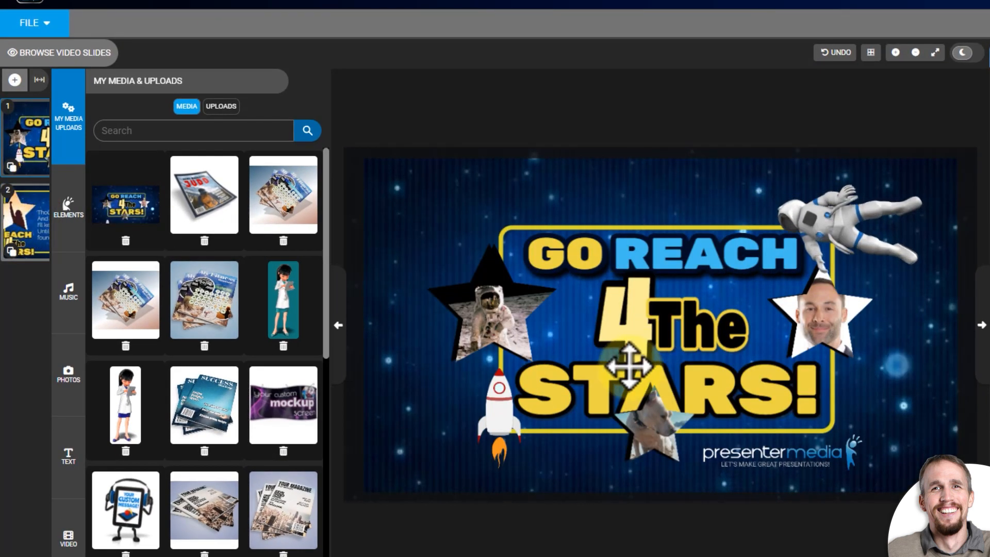
pyautogui.click(33, 214)
pyautogui.click(12, 137)
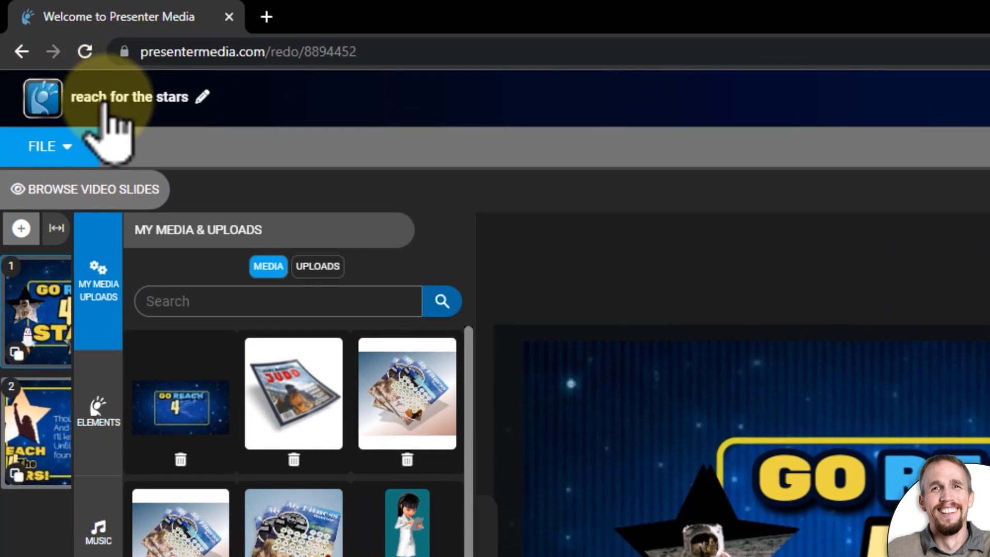
# - Rename the project GO REACH and save it
pyautogui.click(111, 99)
pyautogui.click(147, 98)
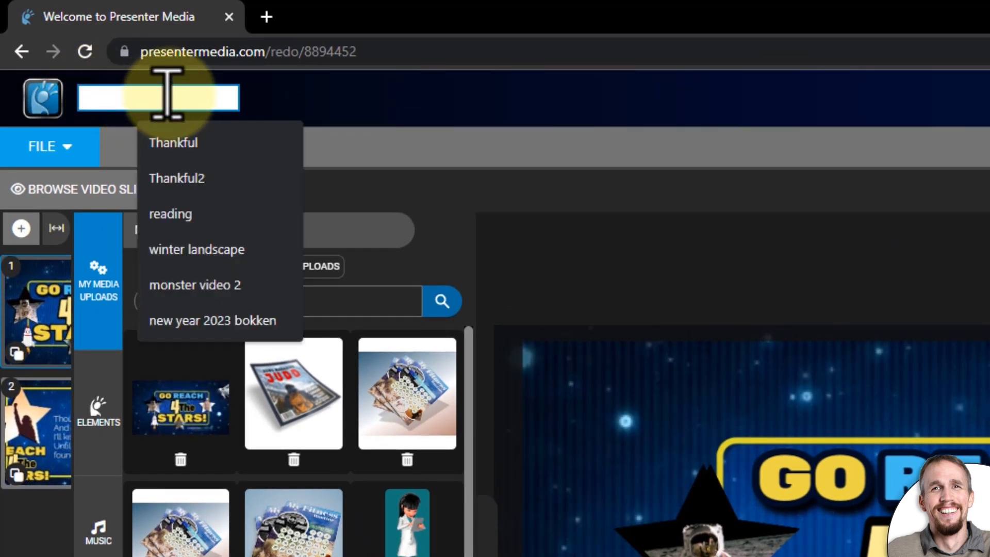
pyautogui.write('GO REACH')
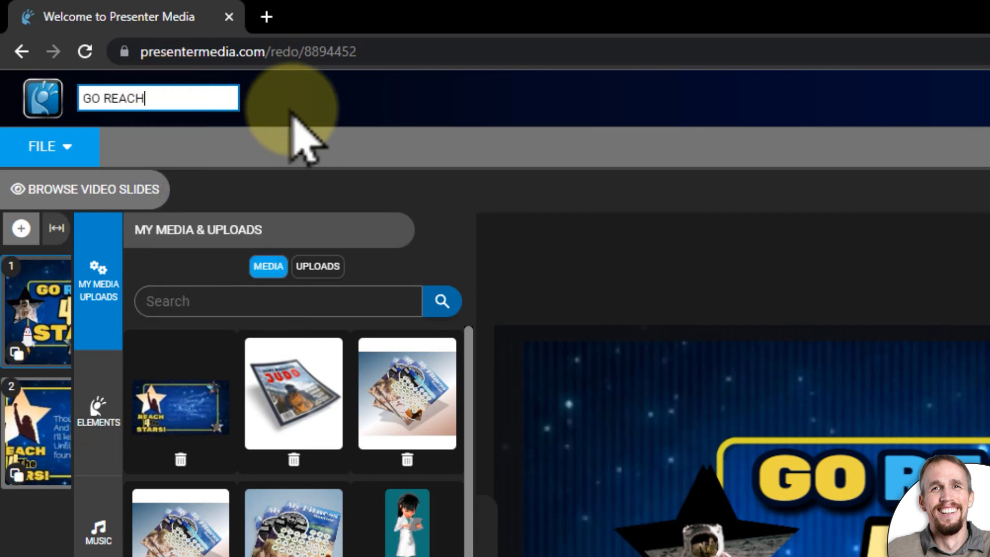
pyautogui.press('Return')
pyautogui.click(865, 443)
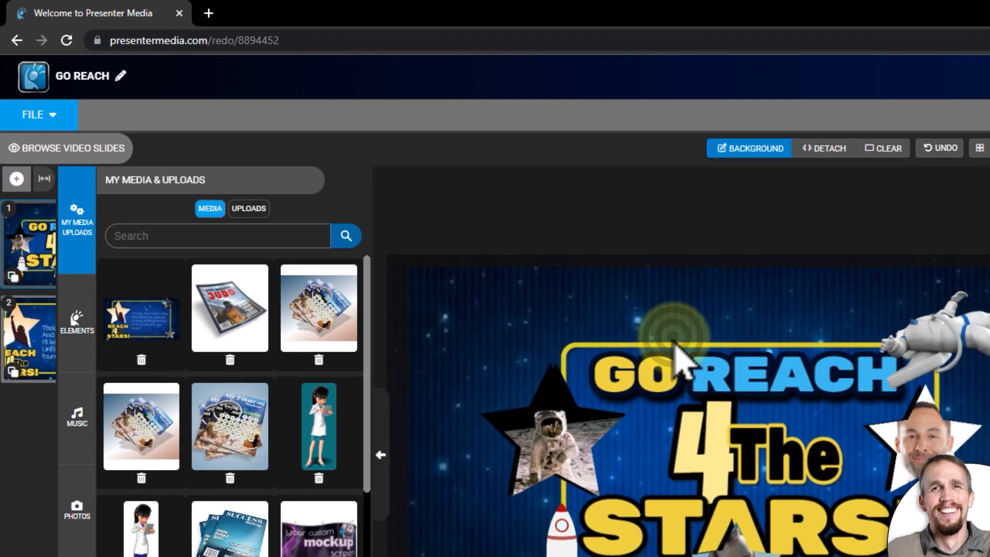
pyautogui.click(689, 369)
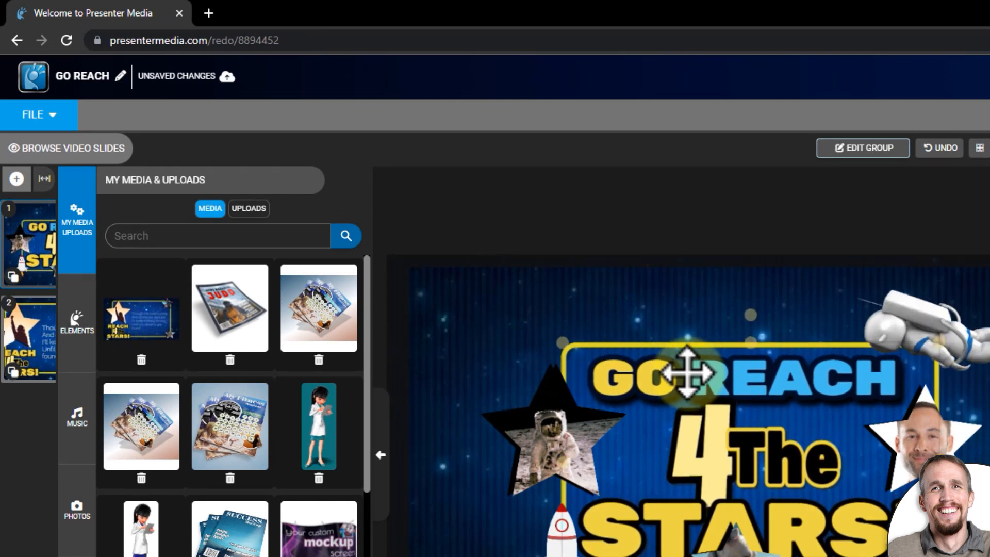
pyautogui.click(191, 78)
pyautogui.click(577, 435)
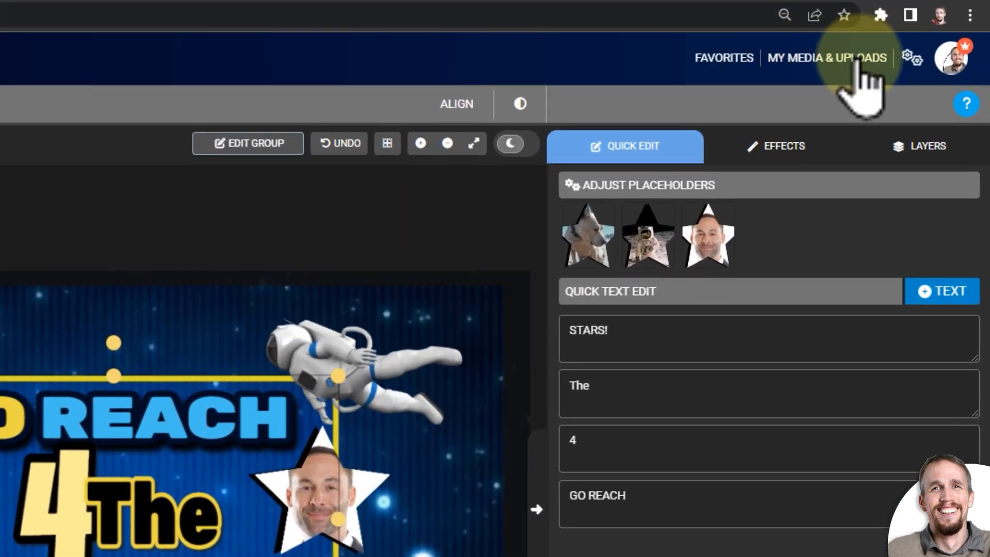
# - Open the saved GO REACH draft for editing from the drafts in the customized media library
pyautogui.click(858, 59)
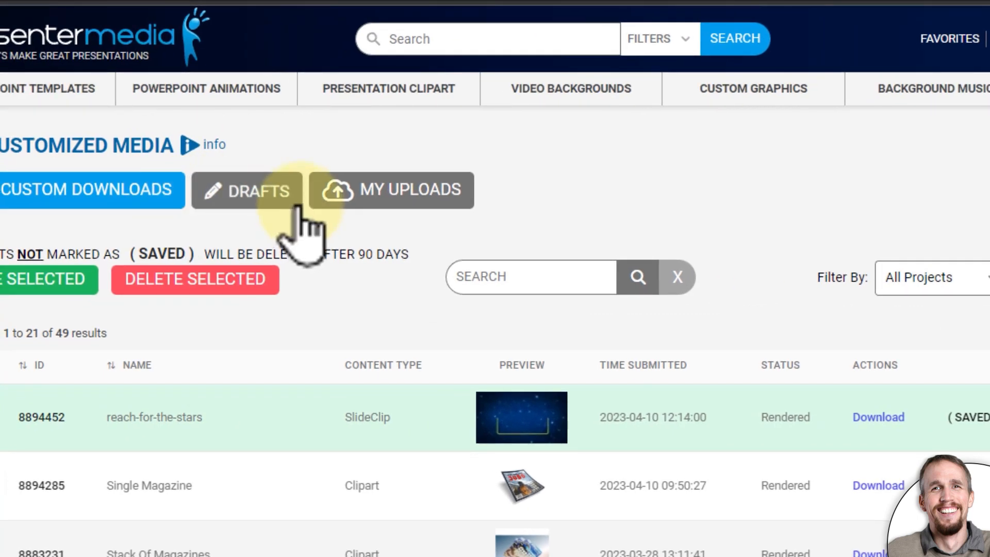
pyautogui.click(258, 194)
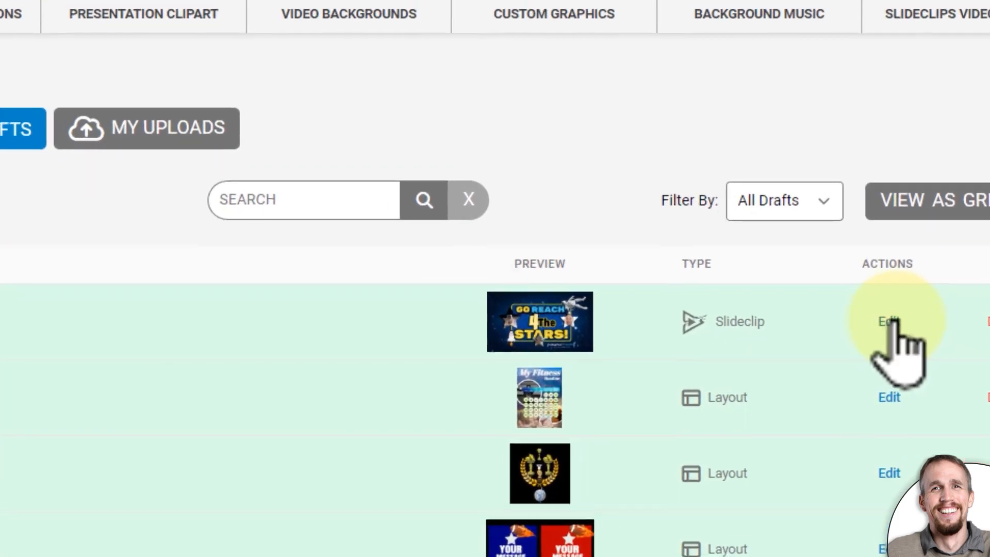
pyautogui.click(892, 322)
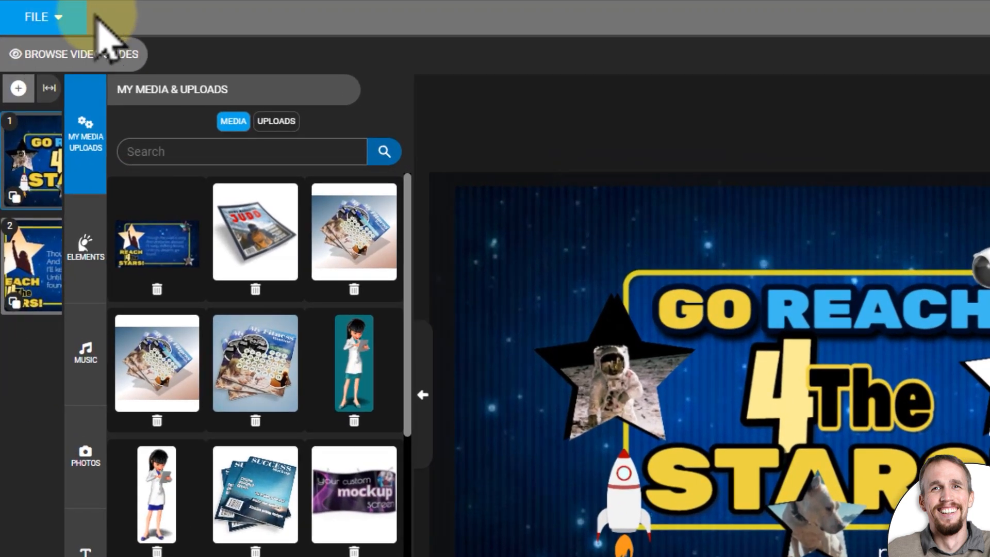
# - Bring up the JPG export of the first slide and close it without downloading the image
pyautogui.click(41, 21)
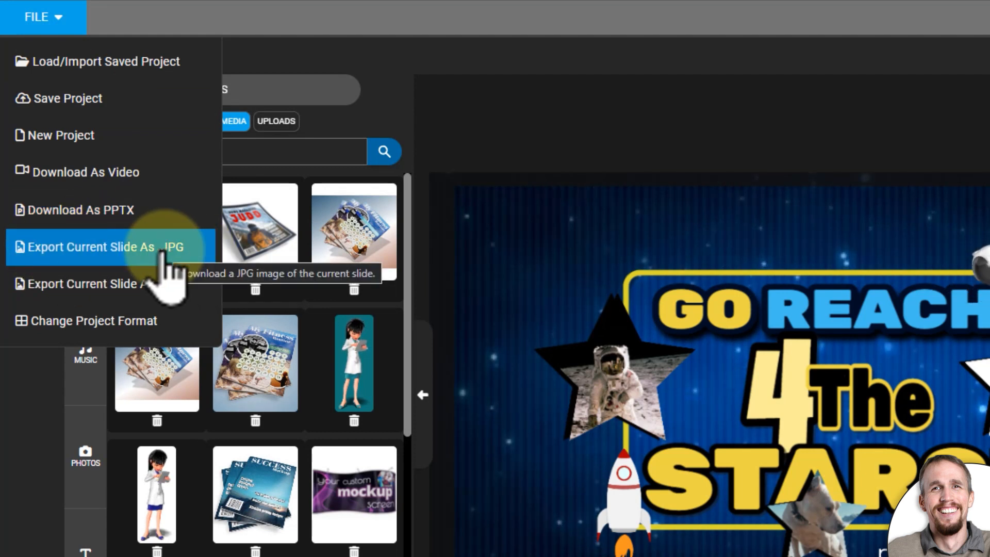
pyautogui.click(153, 287)
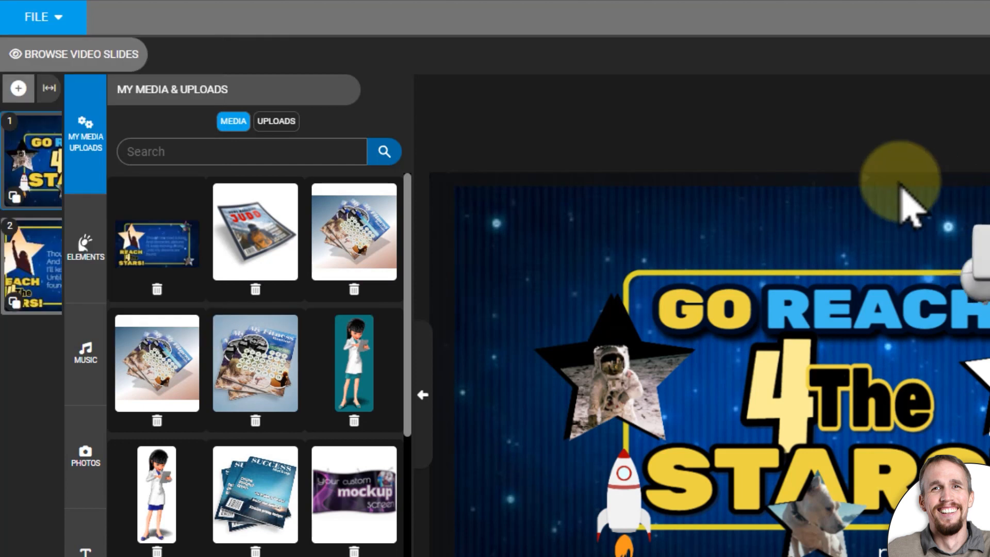
pyautogui.click(62, 30)
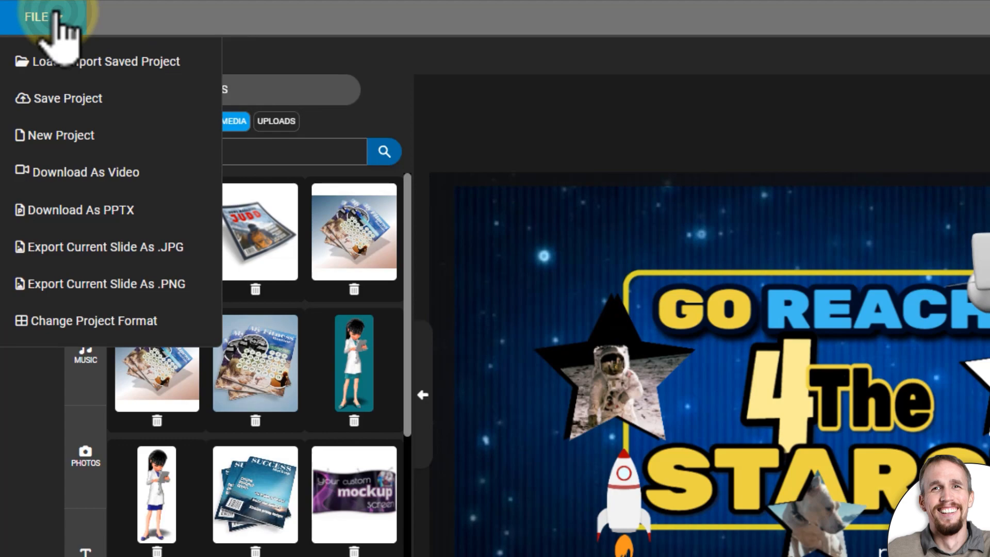
pyautogui.click(124, 248)
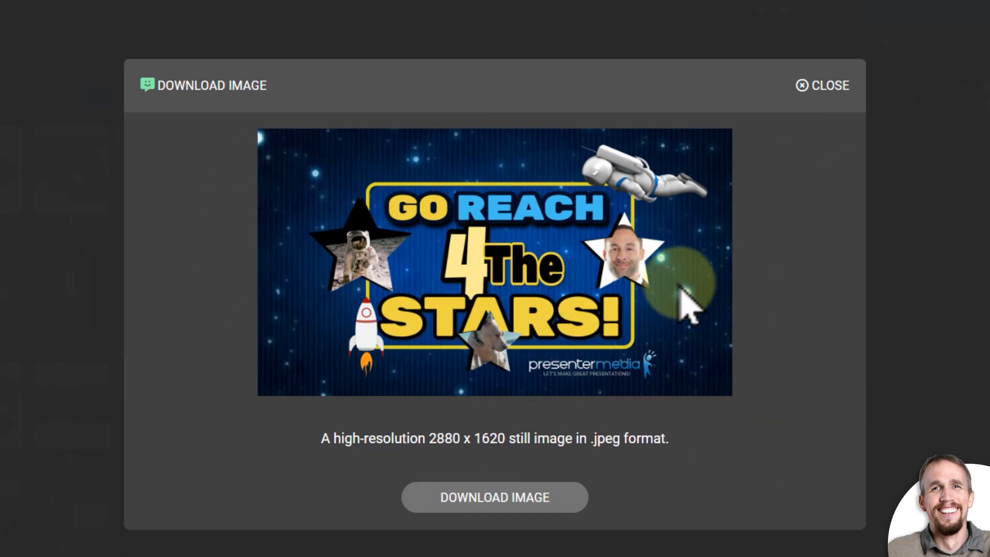
pyautogui.click(824, 85)
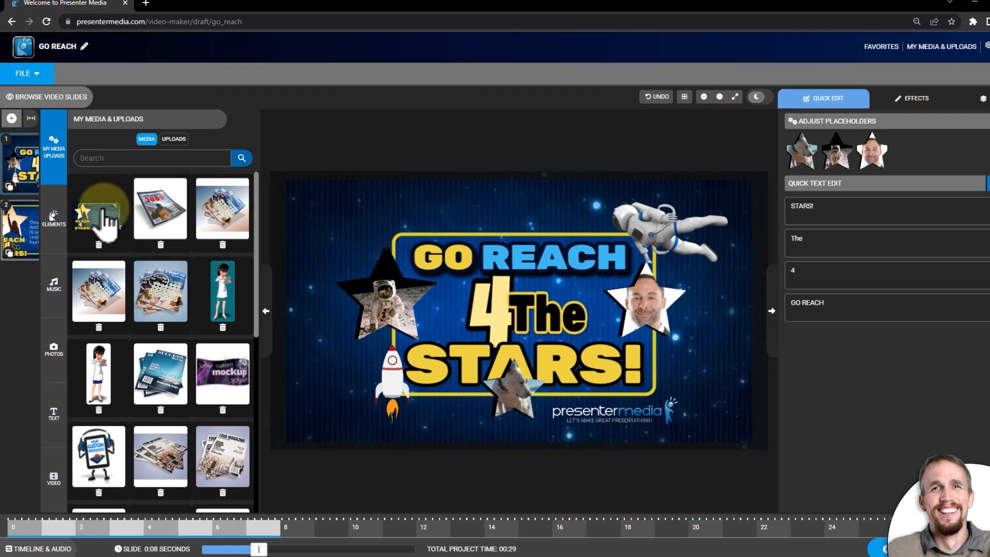
pyautogui.click(25, 230)
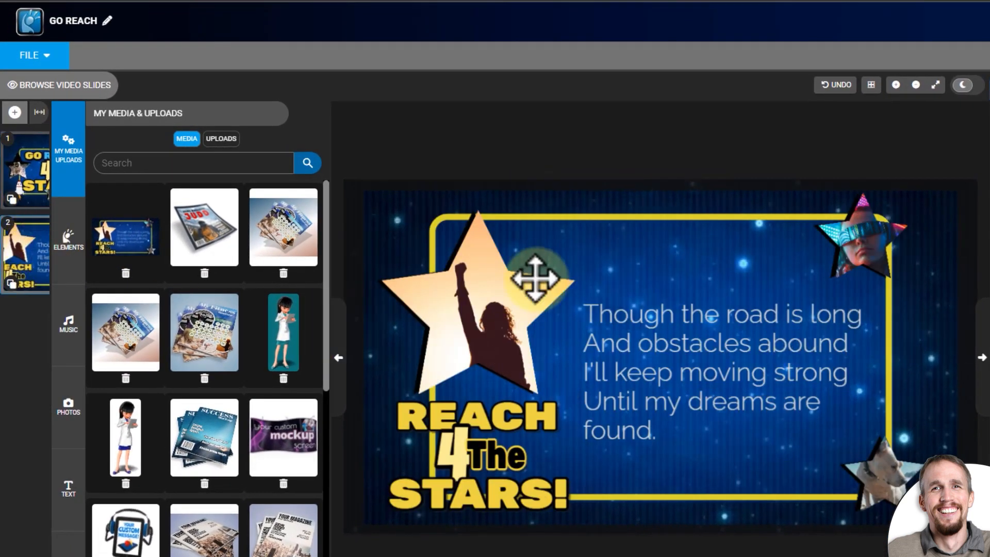
pyautogui.click(30, 169)
pyautogui.click(28, 242)
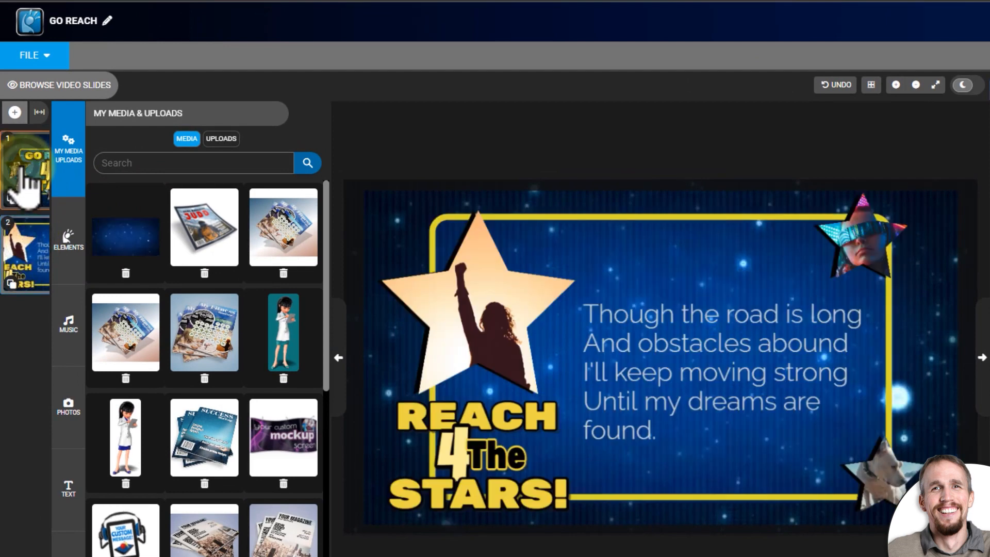
pyautogui.click(22, 171)
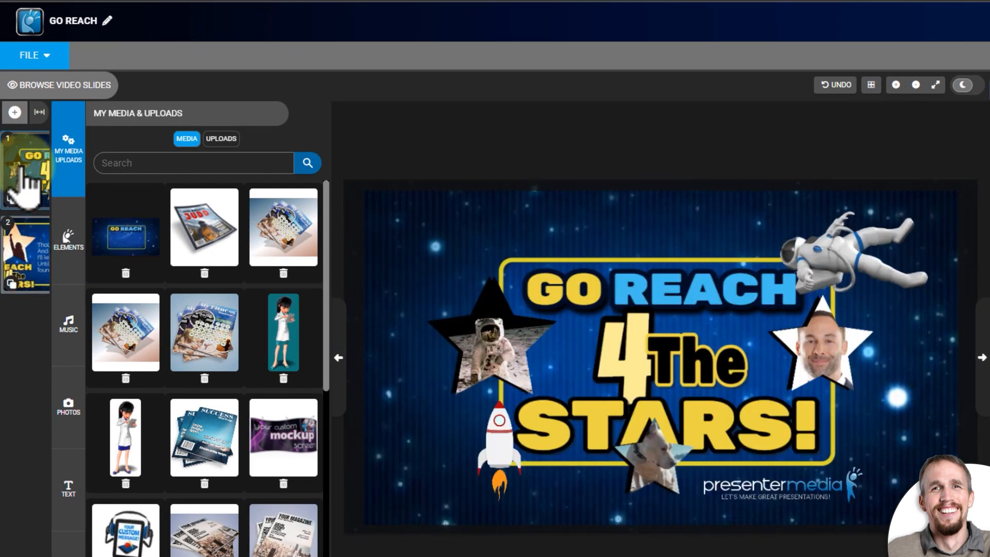
# - Import the slides of the saved draft previewed as "Tips for a Calm Home" into the current project
pyautogui.click(47, 56)
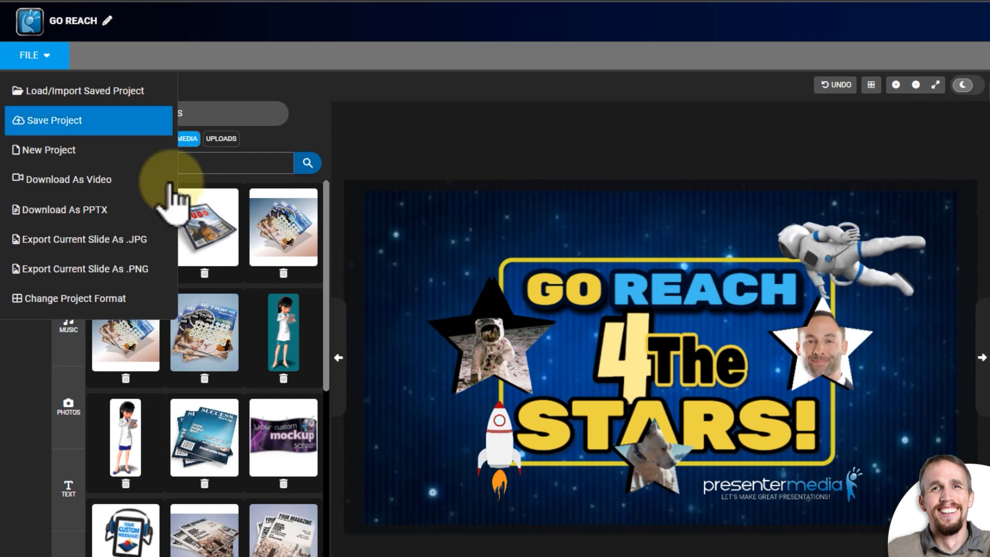
pyautogui.click(37, 56)
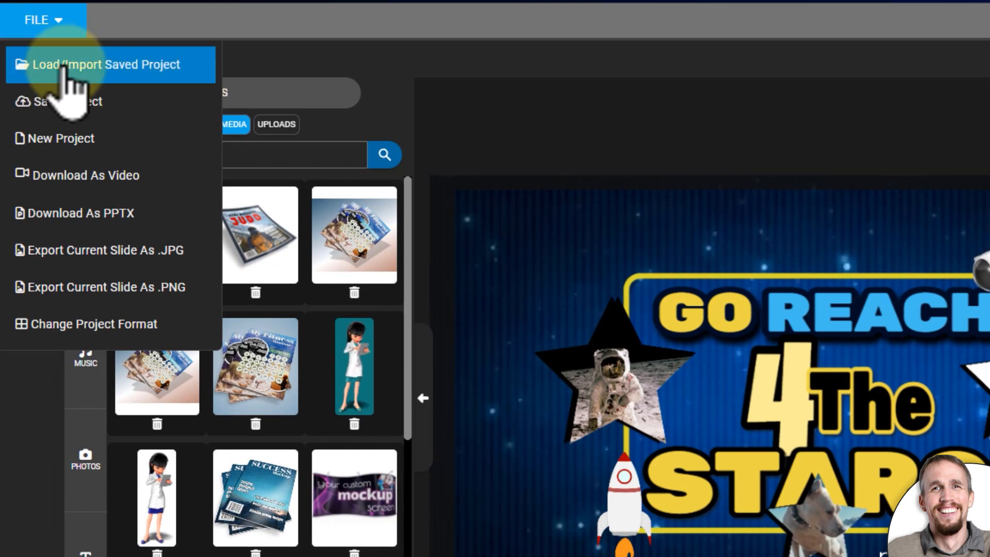
pyautogui.click(106, 64)
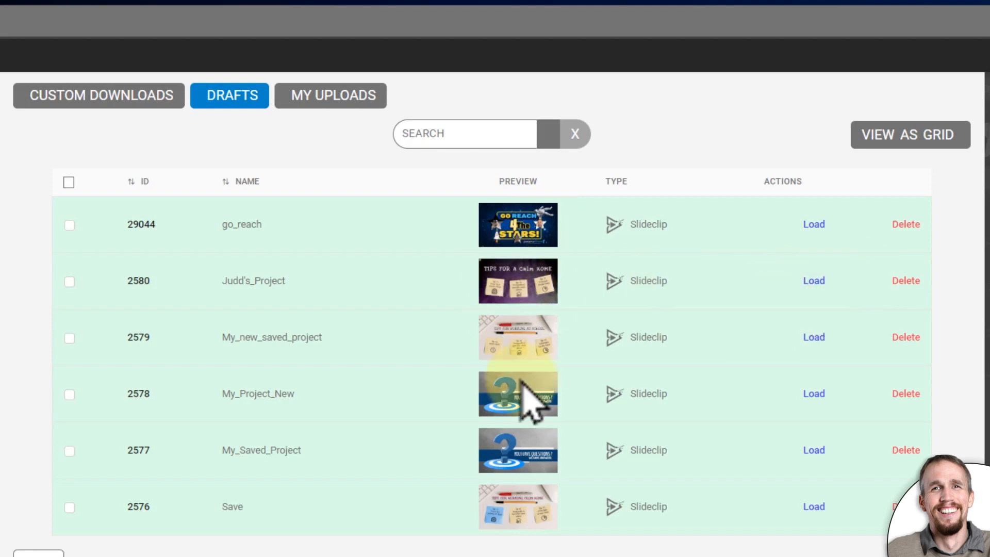
pyautogui.click(806, 282)
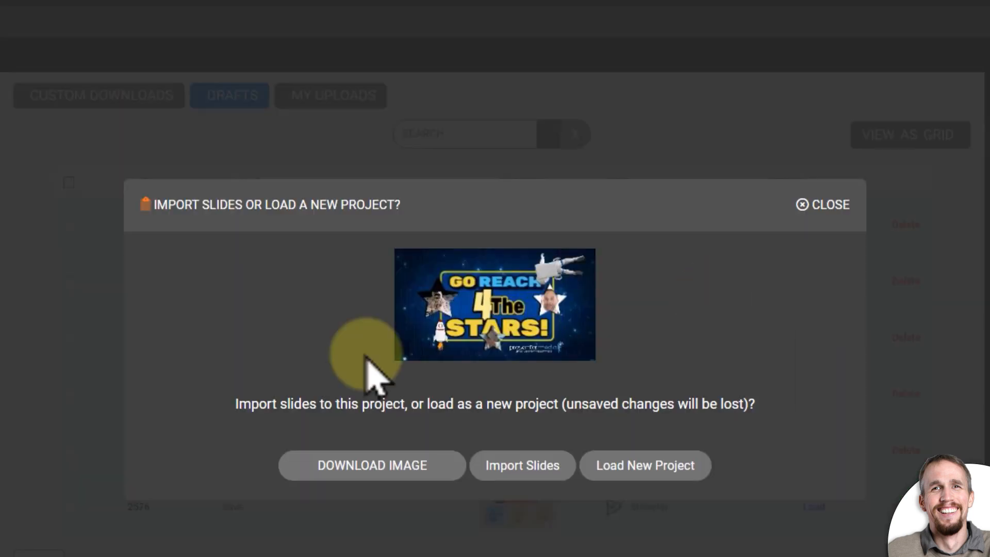
pyautogui.click(526, 467)
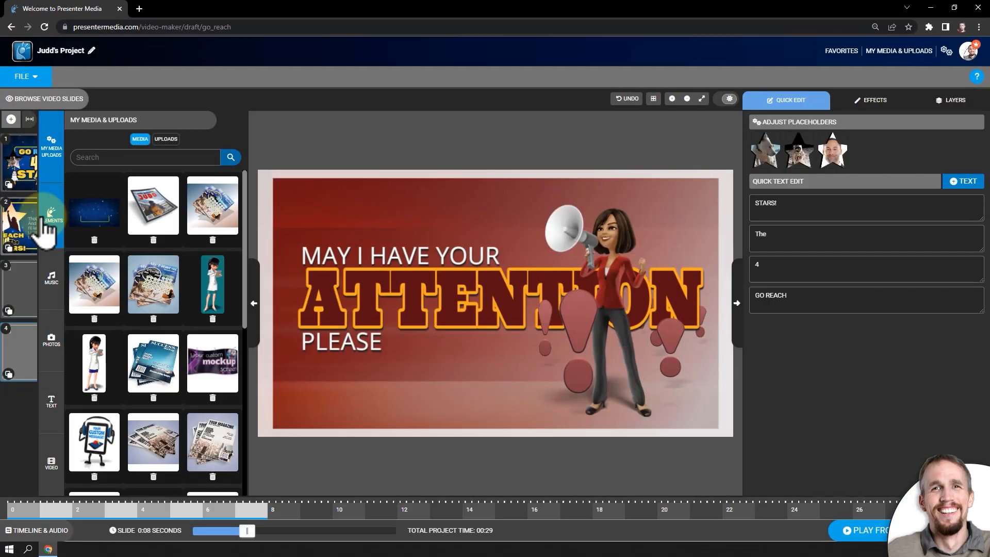
# - Expand the slide thumbnails to full width, play the combined project from the first slide, and stop the preview
pyautogui.click(30, 120)
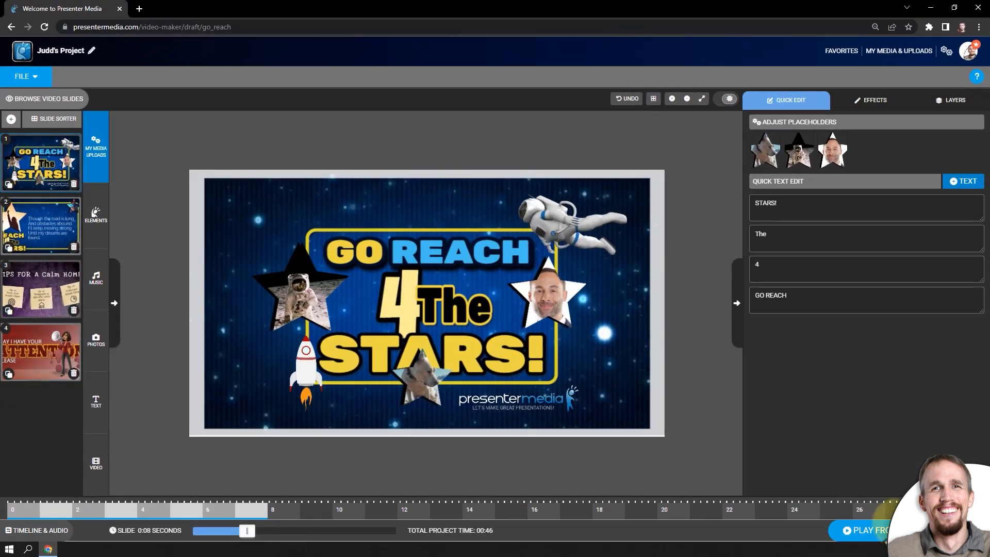
pyautogui.click(883, 534)
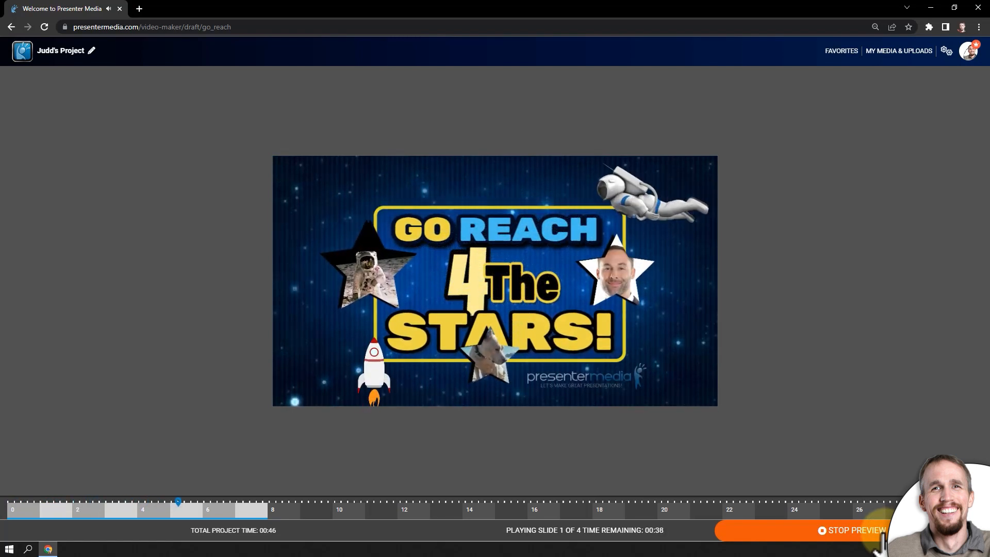
pyautogui.click(883, 536)
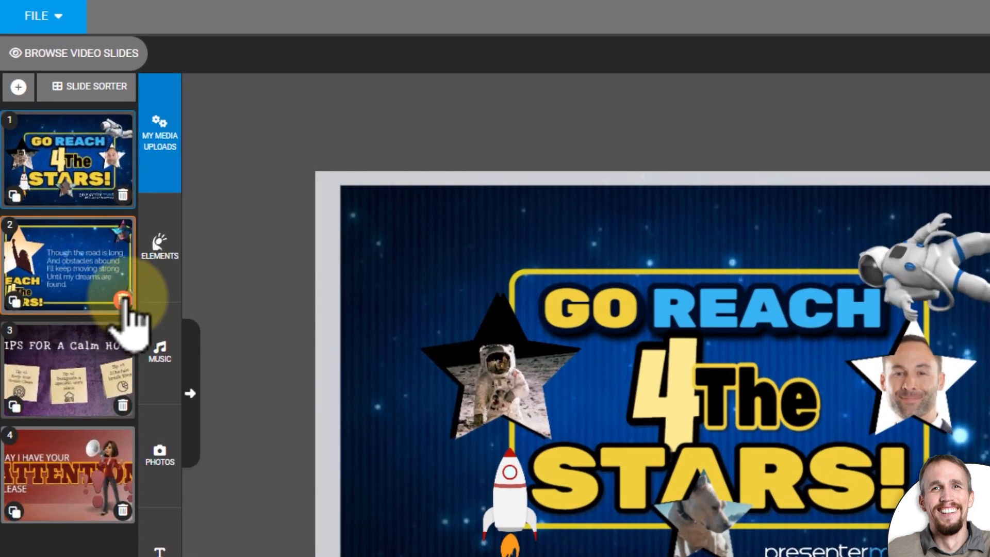
# - Delete slide 2, the one with the "Though the road is long" poem, from the project
pyautogui.click(122, 300)
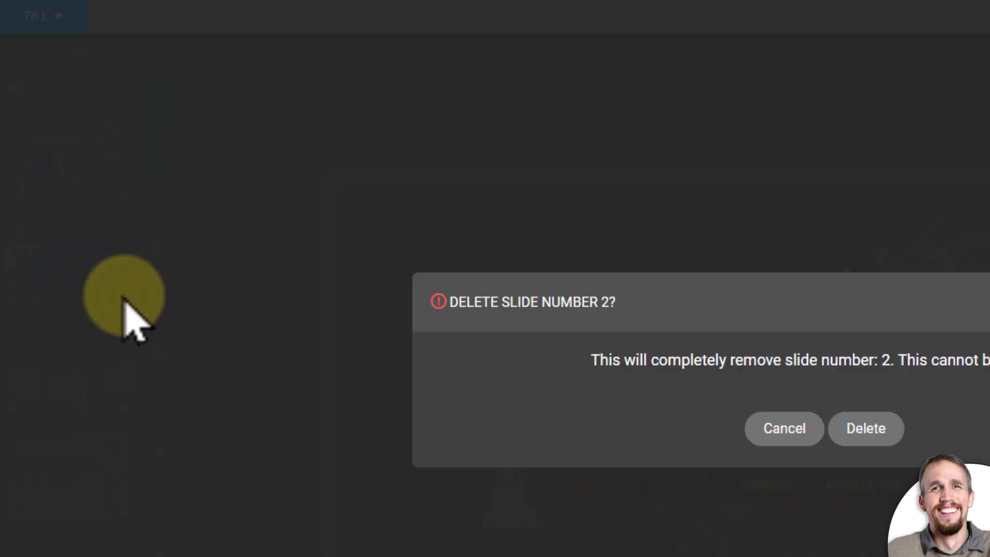
pyautogui.click(890, 427)
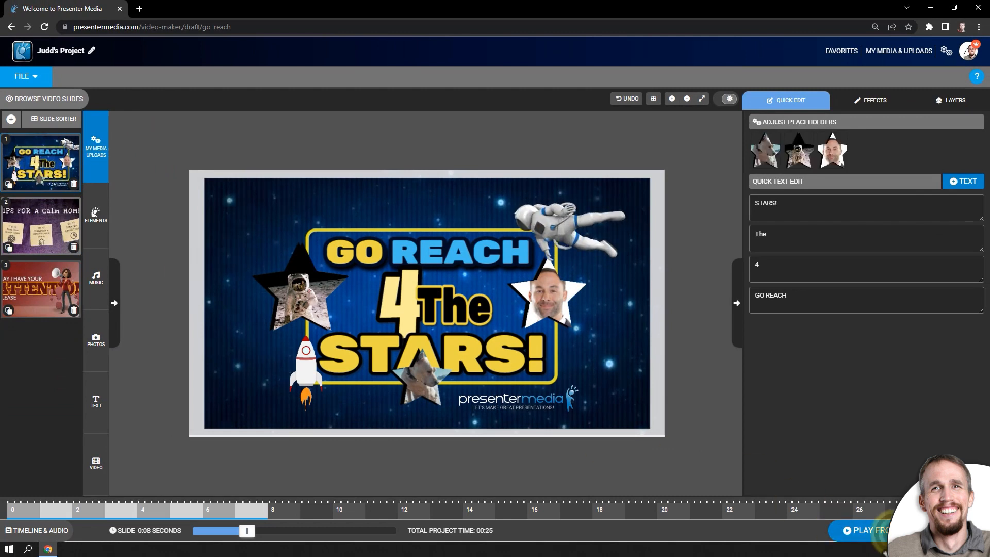
# - Play the project from the first slide, and browse the title art and text block collections
pyautogui.click(883, 535)
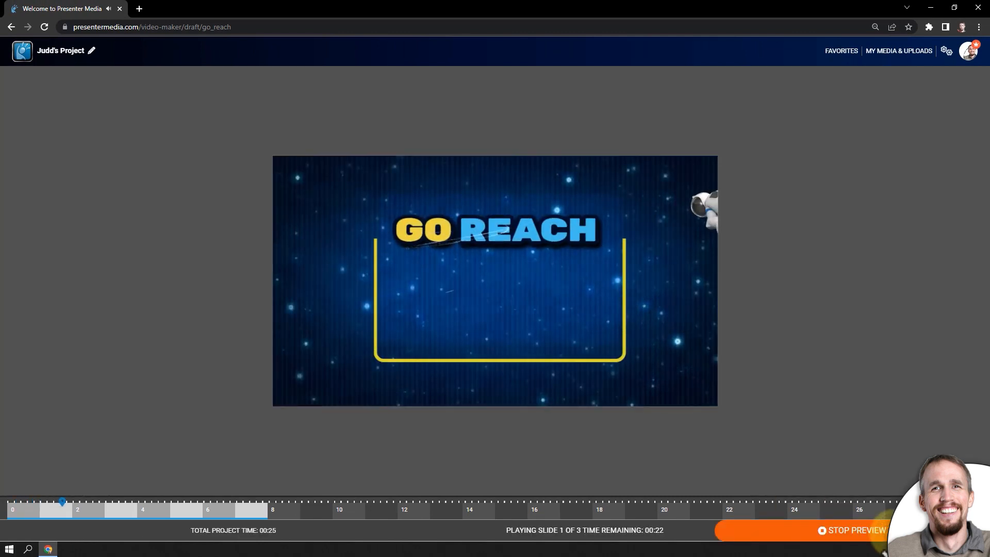
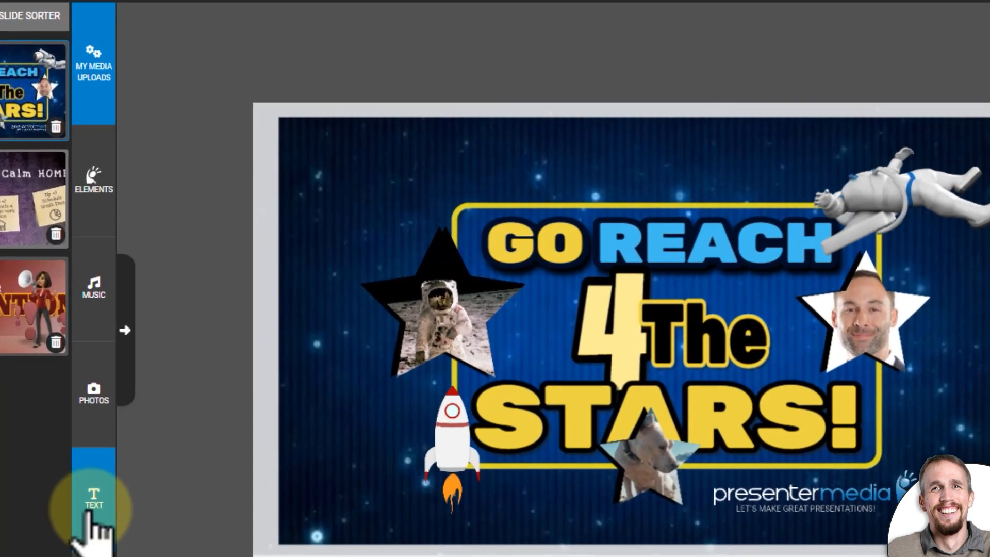
pyautogui.click(96, 401)
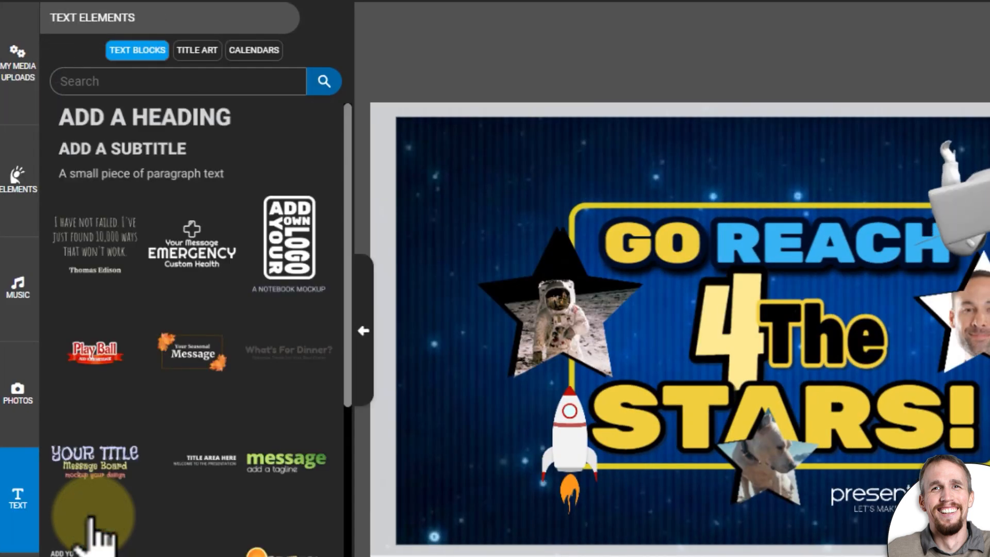
pyautogui.click(191, 50)
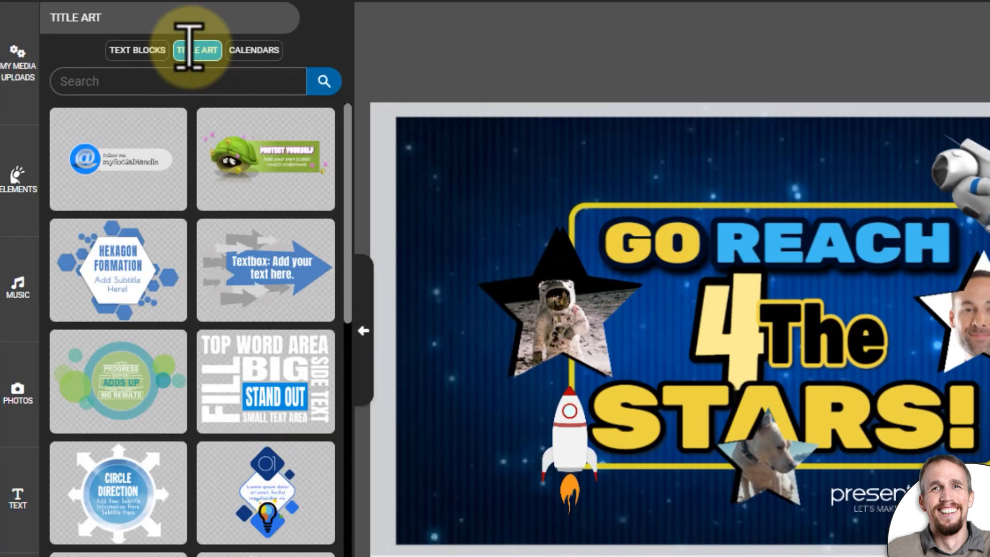
pyautogui.click(126, 51)
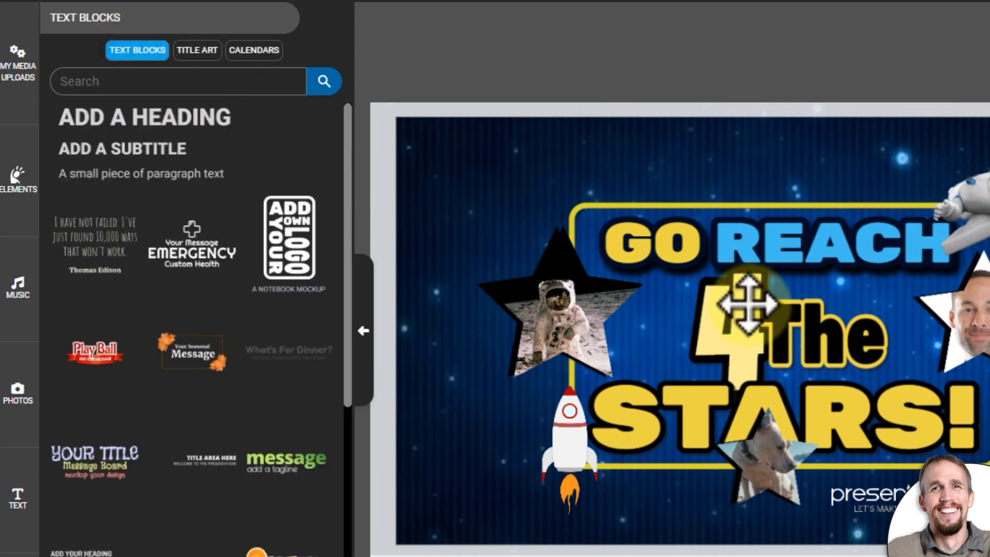
# - Delete the "GO REACH 4 The STARS!" text from the first slide
pyautogui.click(799, 299)
pyautogui.press('Delete')
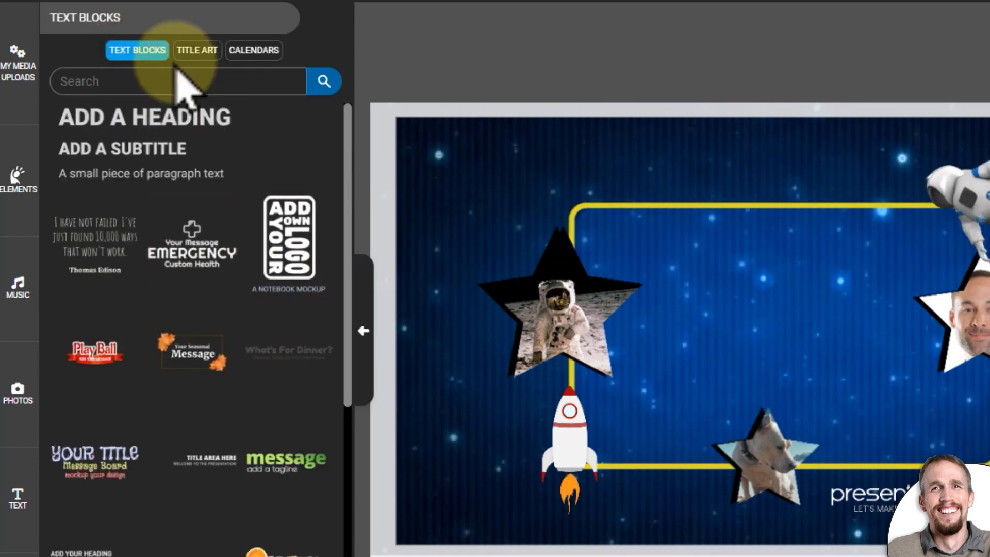
# - Add the blue arrow title art reading "Textbox: Add your text here." to the first slide and preview it briefly
pyautogui.click(193, 51)
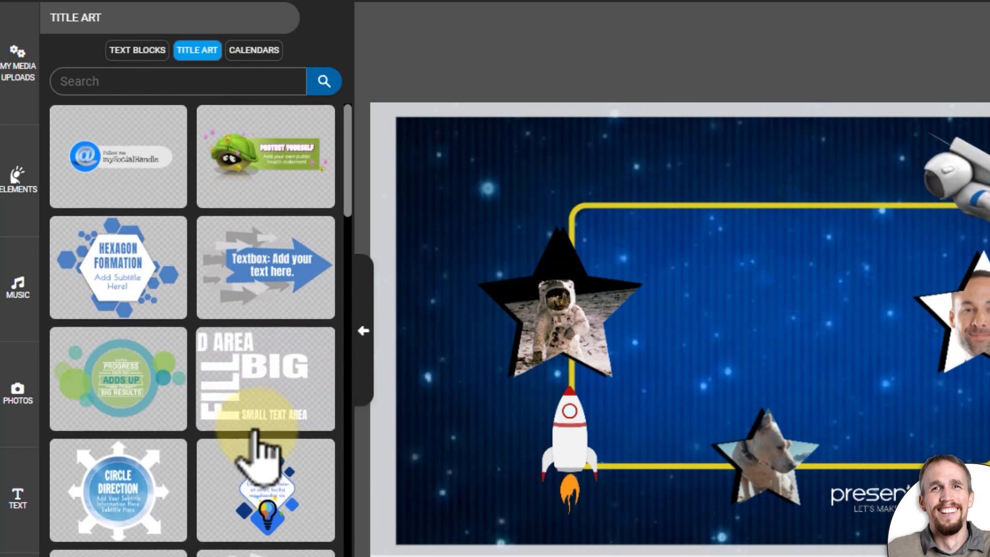
pyautogui.click(268, 250)
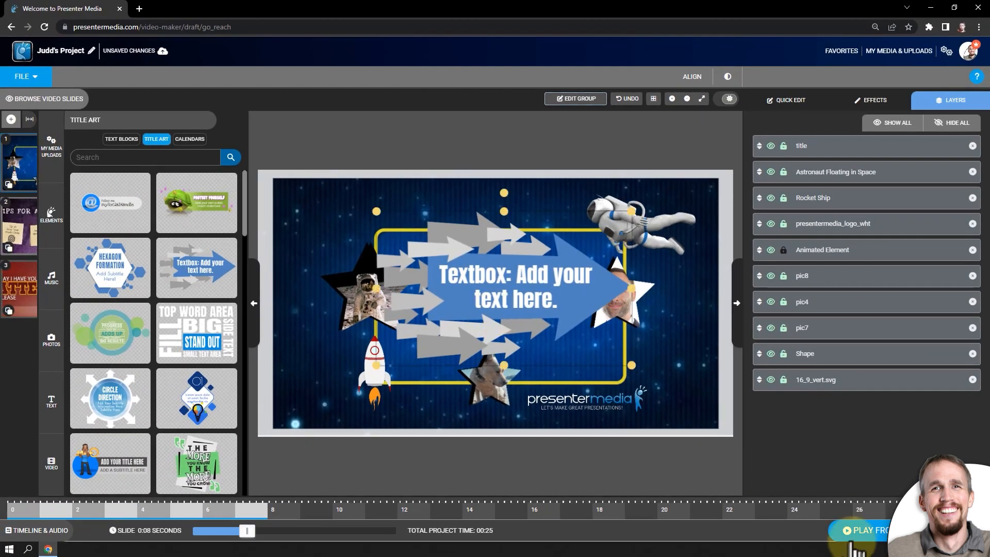
pyautogui.click(882, 537)
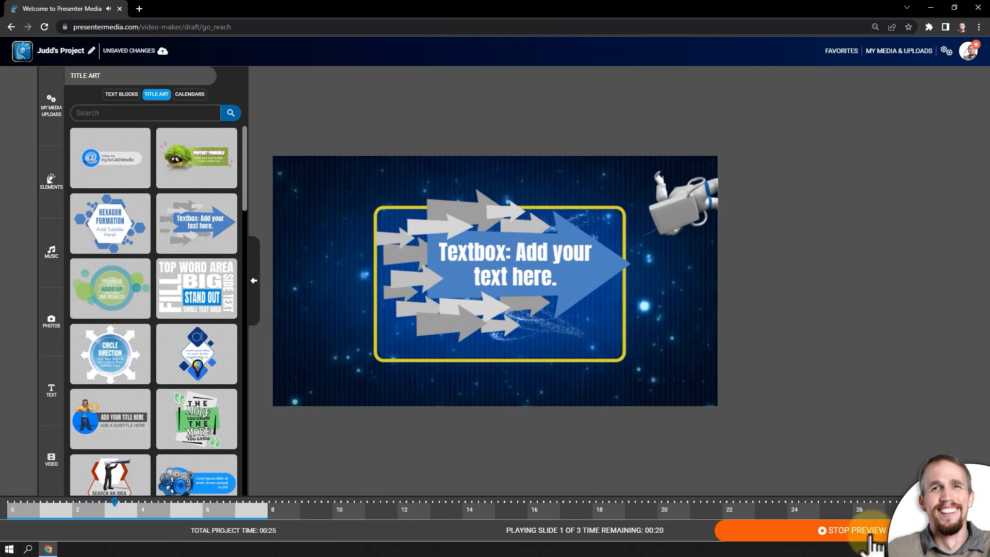
pyautogui.click(874, 539)
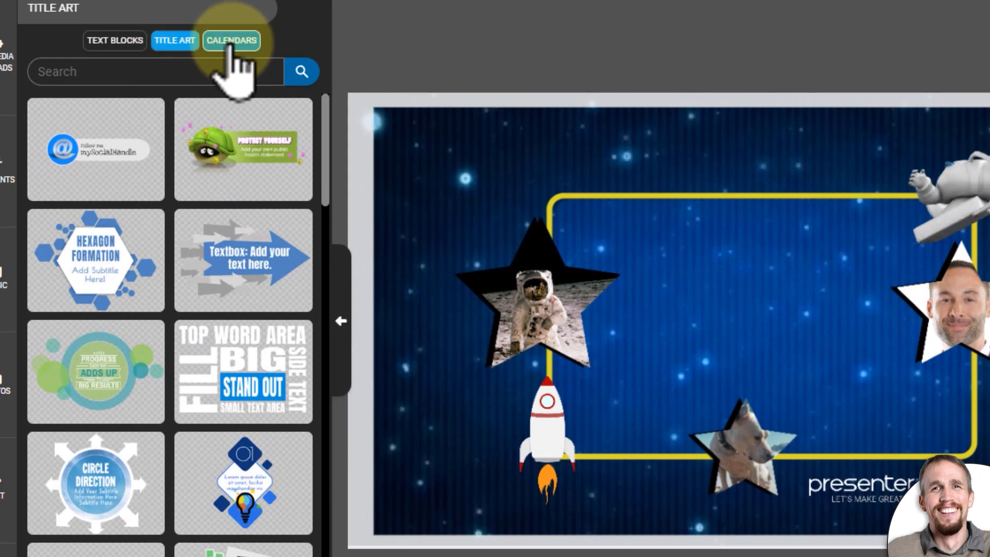
# - Try the April 2023 calendar with round day cells on the first slide, enlarging and repositioning it, and browse the other calendars
pyautogui.click(219, 46)
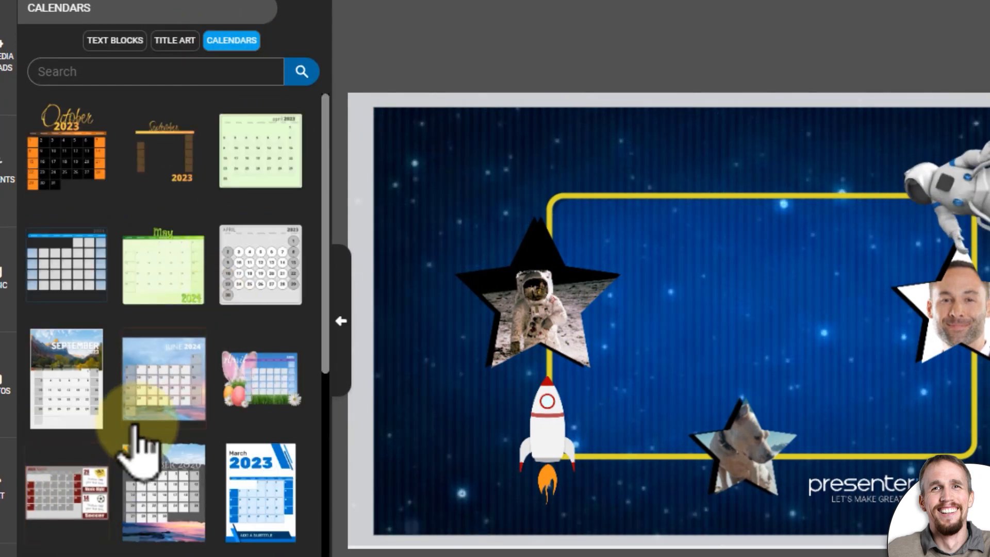
pyautogui.click(265, 278)
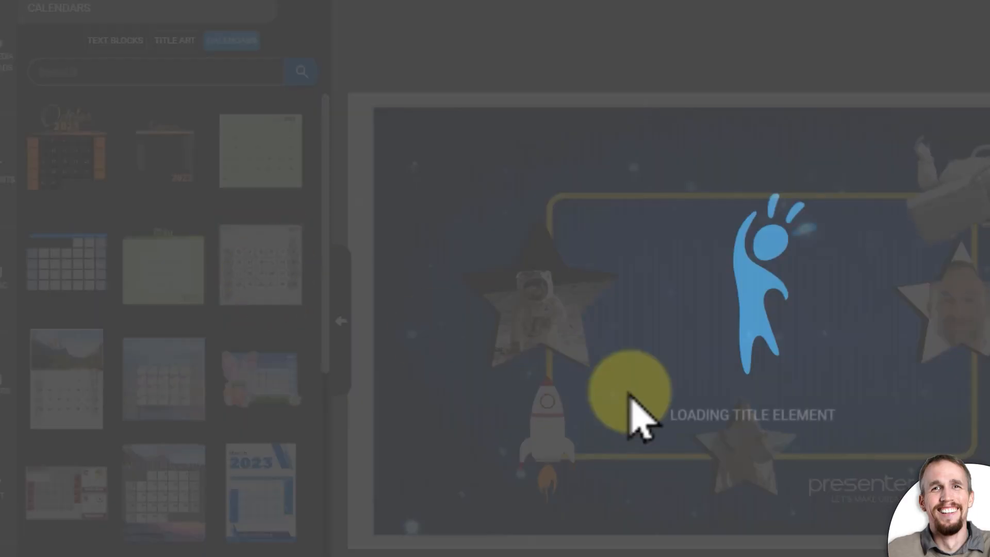
pyautogui.moveTo(796, 415); pyautogui.dragTo(913, 522)
pyautogui.moveTo(841, 420)
pyautogui.mouseDown()
pyautogui.moveTo(854, 382)
pyautogui.moveTo(844, 408)
pyautogui.mouseUp()
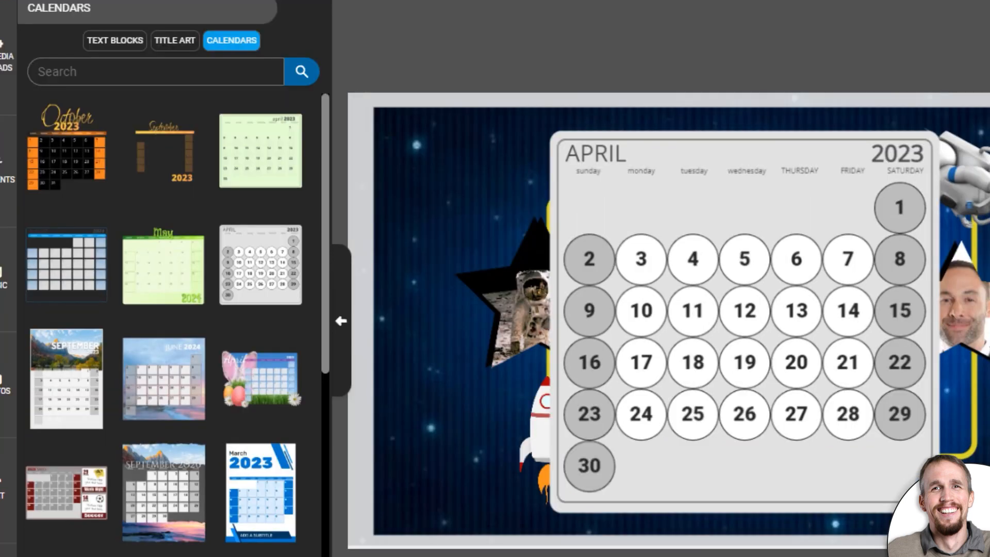
pyautogui.moveTo(792, 442); pyautogui.dragTo(787, 479)
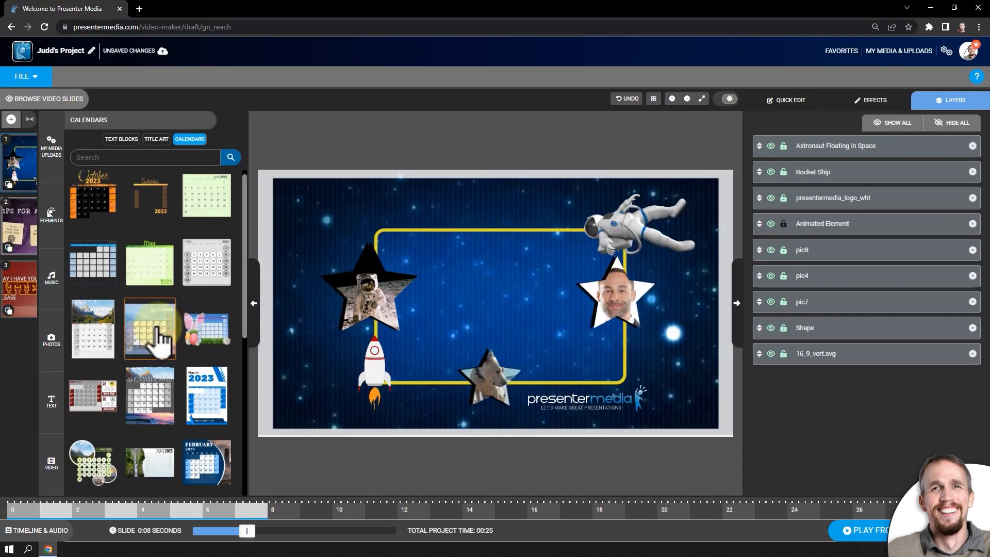
pyautogui.scroll(-3, 161, 335)
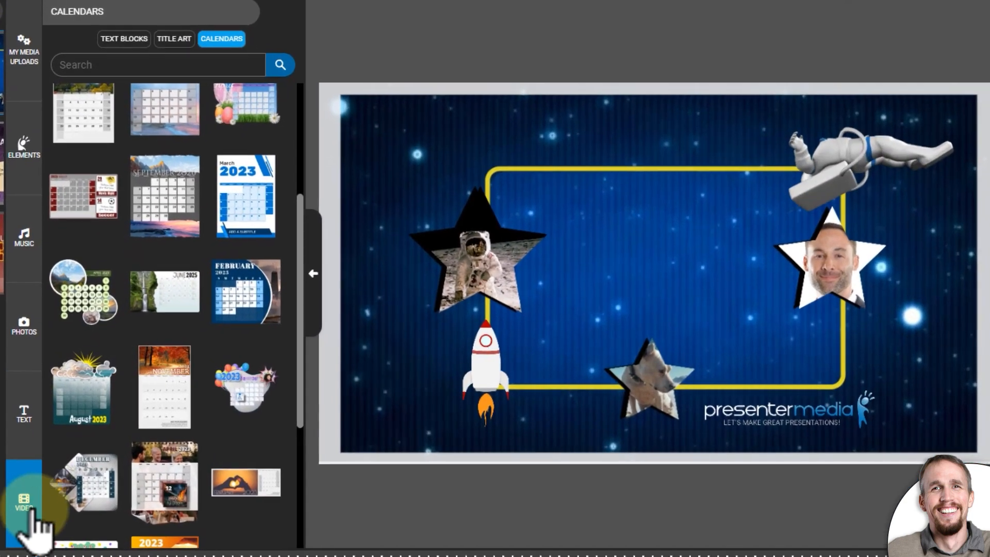
# - Search the video library for "world" and add the clip of the sun rising over the dark Earth to the first slide
pyautogui.click(31, 510)
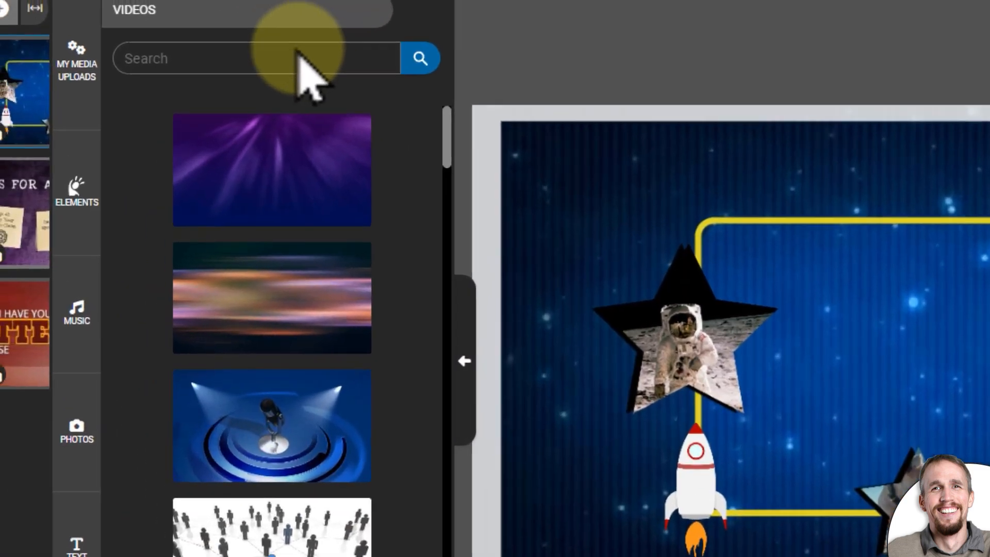
pyautogui.click(295, 57)
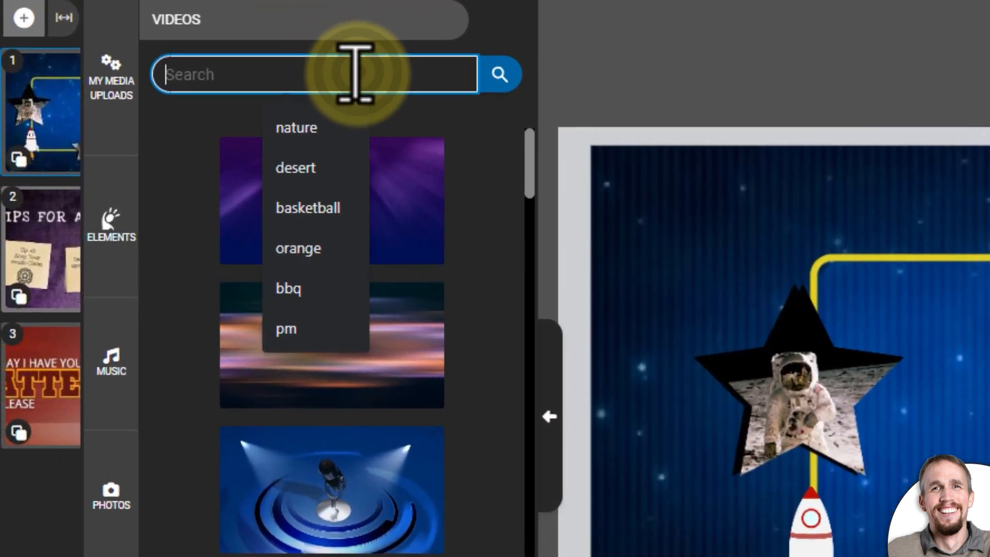
pyautogui.write('world')
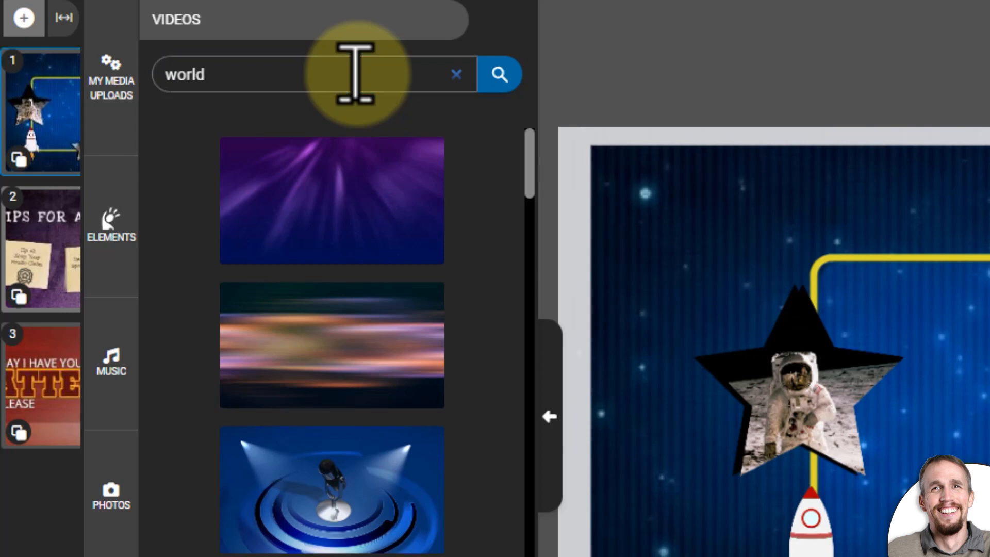
pyautogui.press('Return')
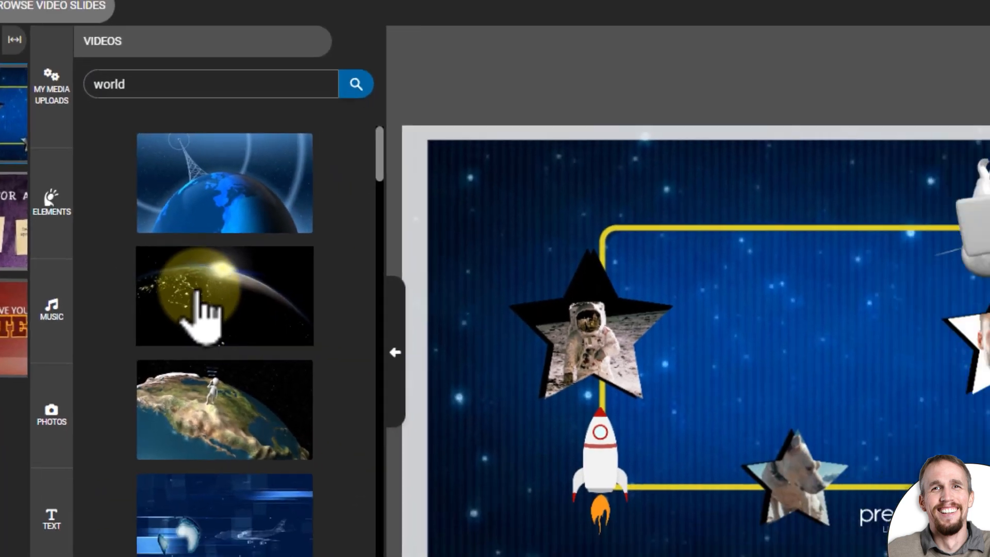
pyautogui.click(330, 361)
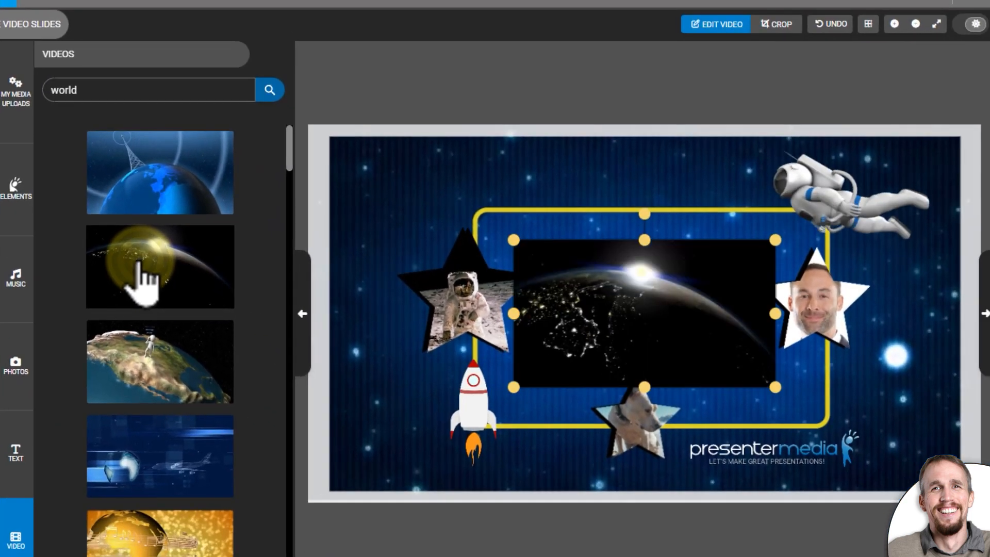
# - Enlarge the World Lights video to fill the slide and place its layer between pic7 and Shape
pyautogui.moveTo(693, 295); pyautogui.dragTo(548, 237)
pyautogui.click(303, 330)
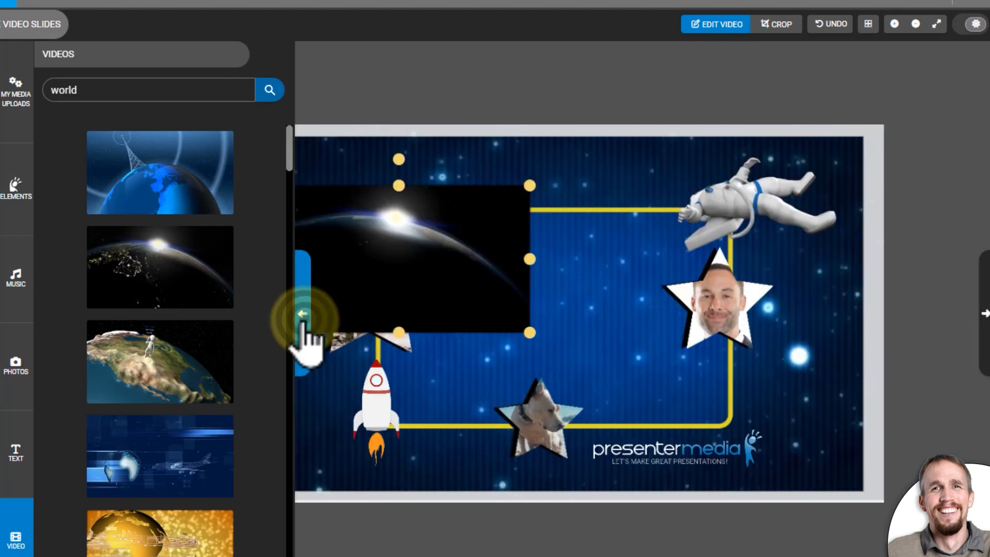
pyautogui.moveTo(367, 261); pyautogui.dragTo(322, 215)
pyautogui.moveTo(485, 275); pyautogui.dragTo(871, 492)
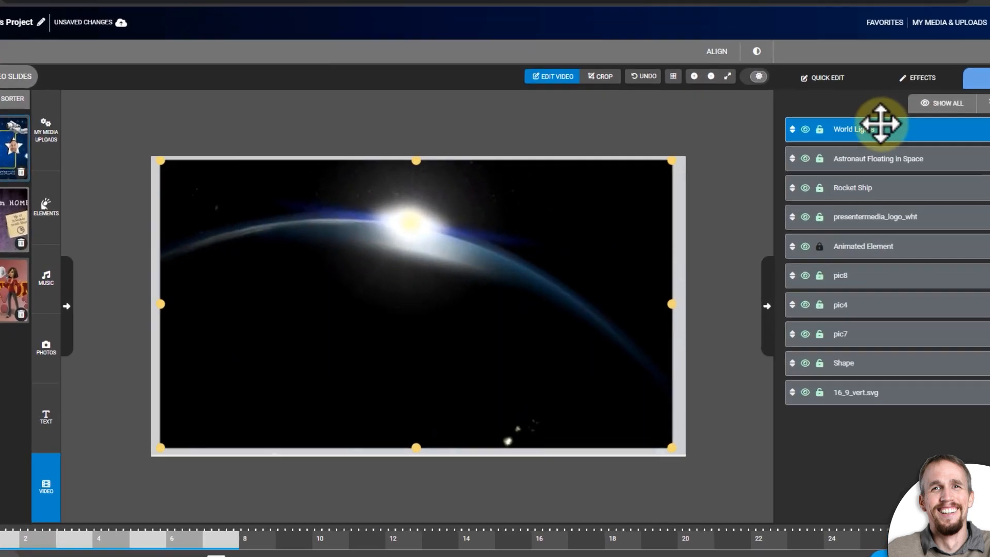
pyautogui.moveTo(838, 143); pyautogui.dragTo(837, 234)
pyautogui.moveTo(923, 223); pyautogui.dragTo(923, 332)
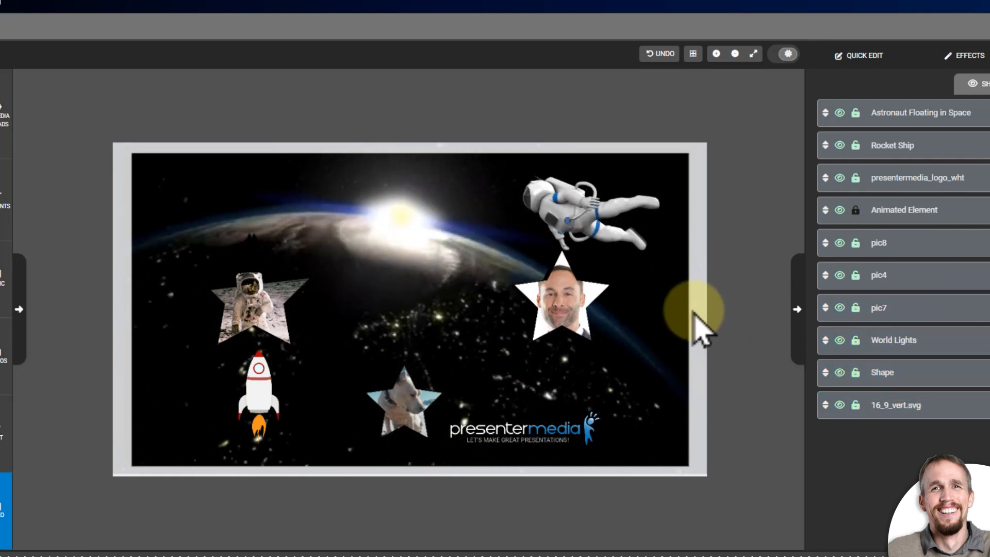
# - Compare blending modes such as Hard Light on the World Lights video and set it to Lighter
pyautogui.click(371, 219)
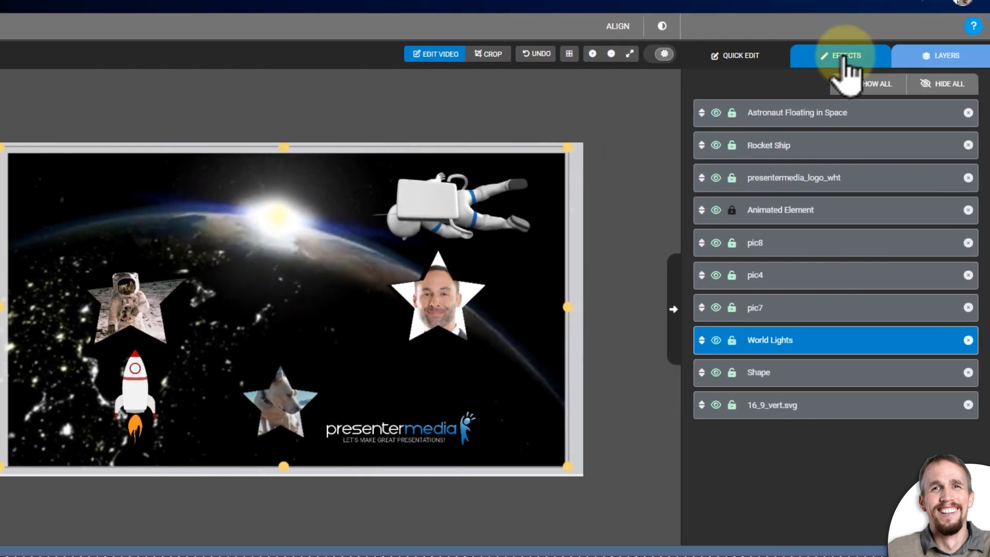
pyautogui.click(965, 57)
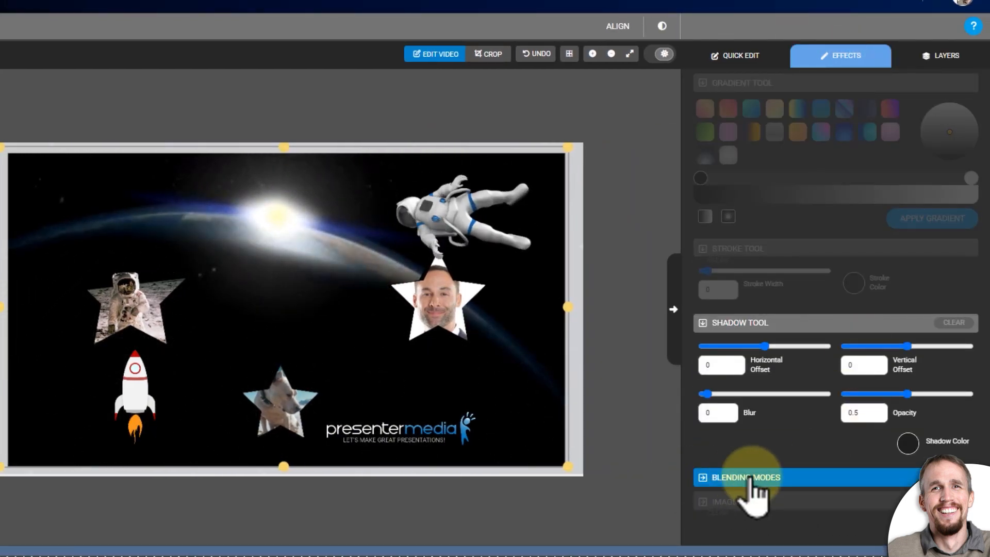
pyautogui.click(703, 480)
pyautogui.click(812, 528)
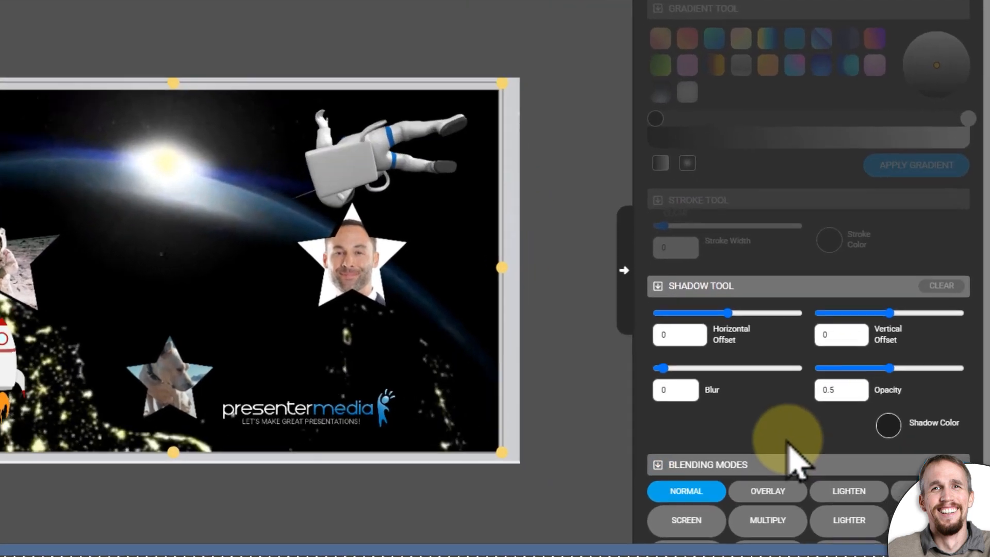
pyautogui.click(836, 433)
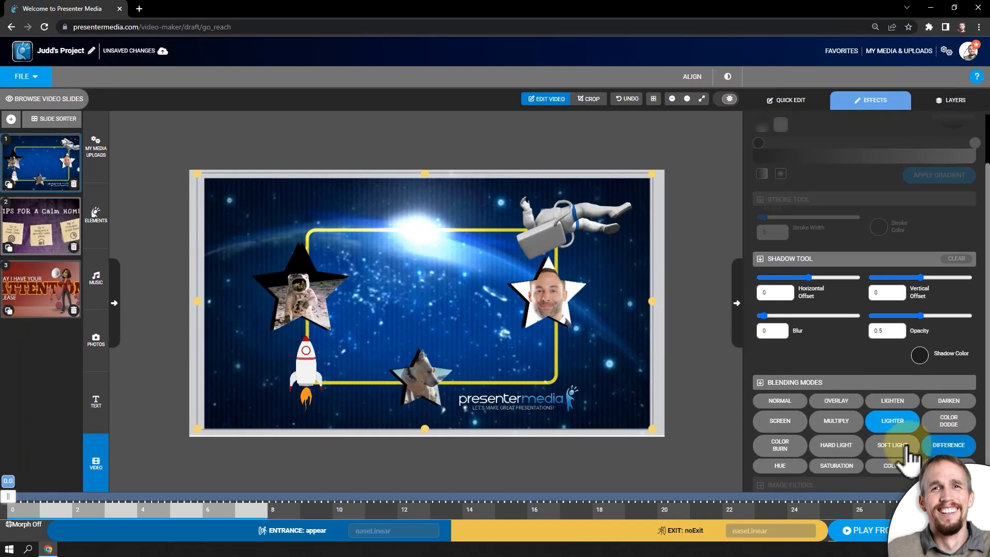
pyautogui.click(884, 447)
pyautogui.click(849, 427)
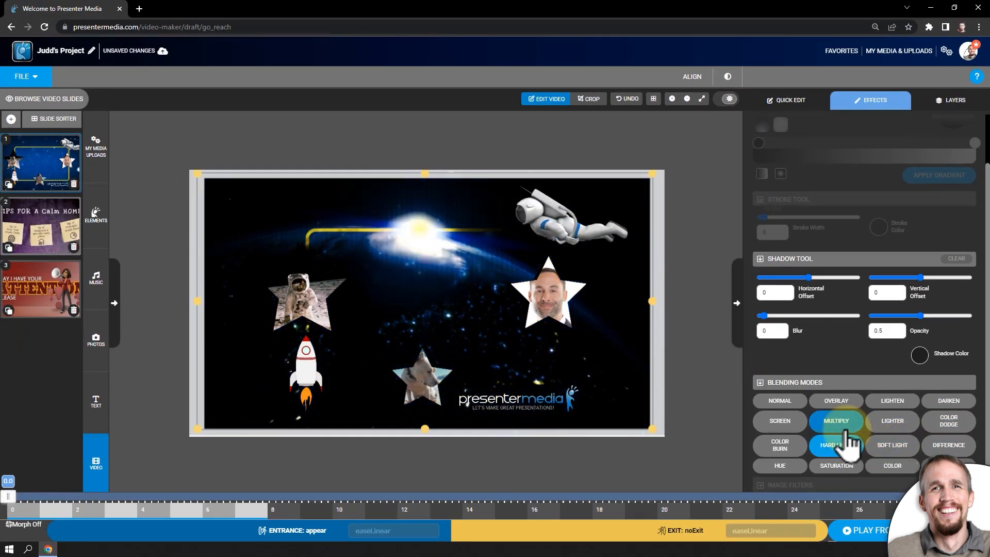
pyautogui.click(852, 449)
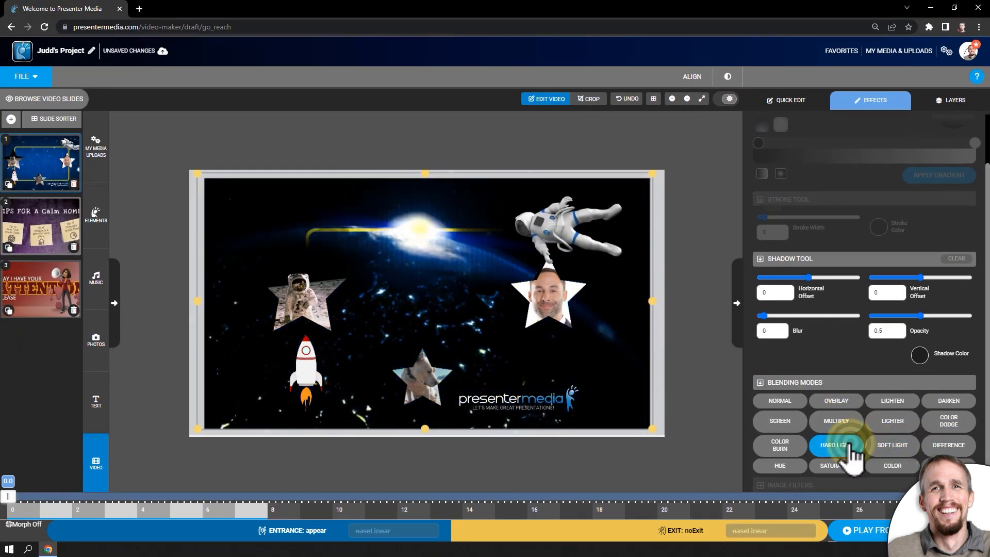
pyautogui.click(893, 428)
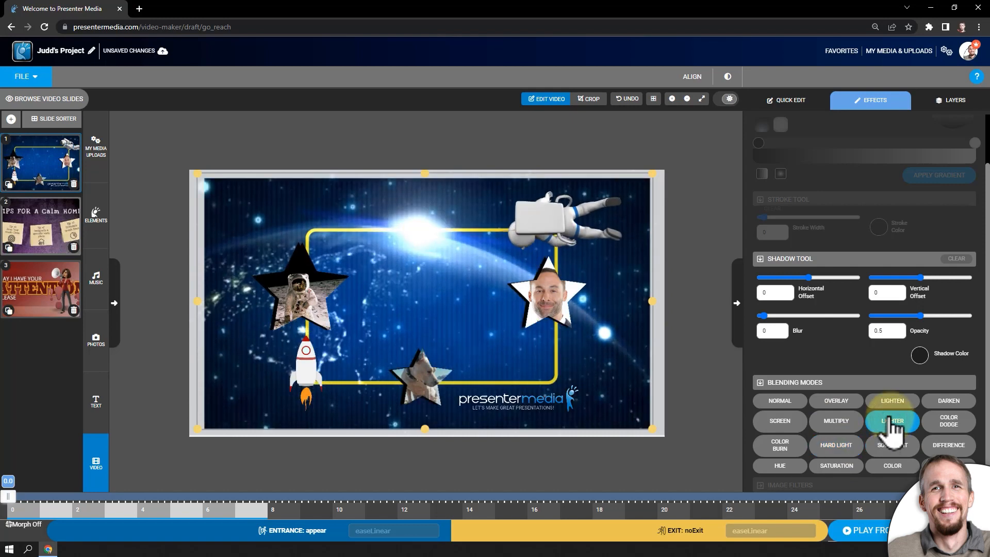
# - Preview the project with the blended world video on the first slide, and stop the playback
pyautogui.click(910, 531)
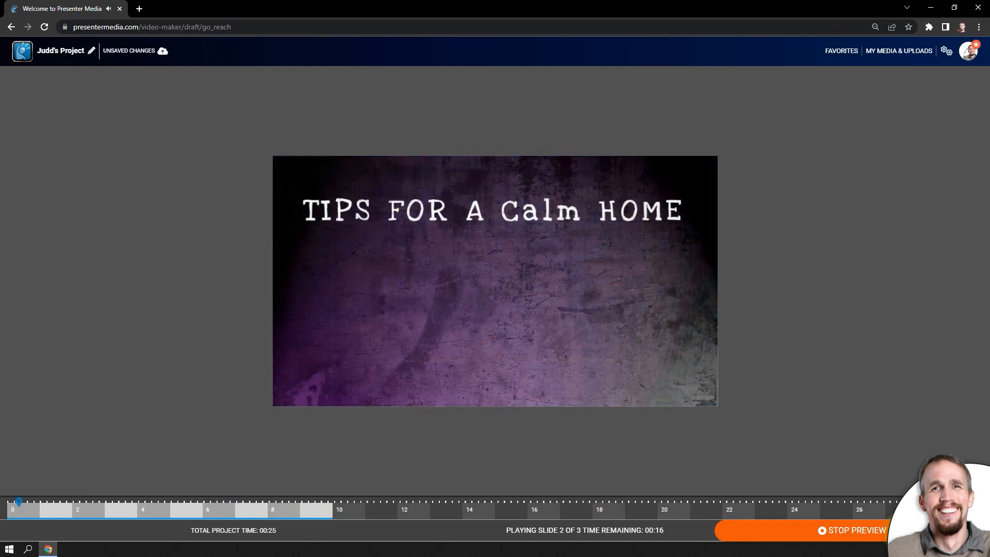
pyautogui.click(855, 499)
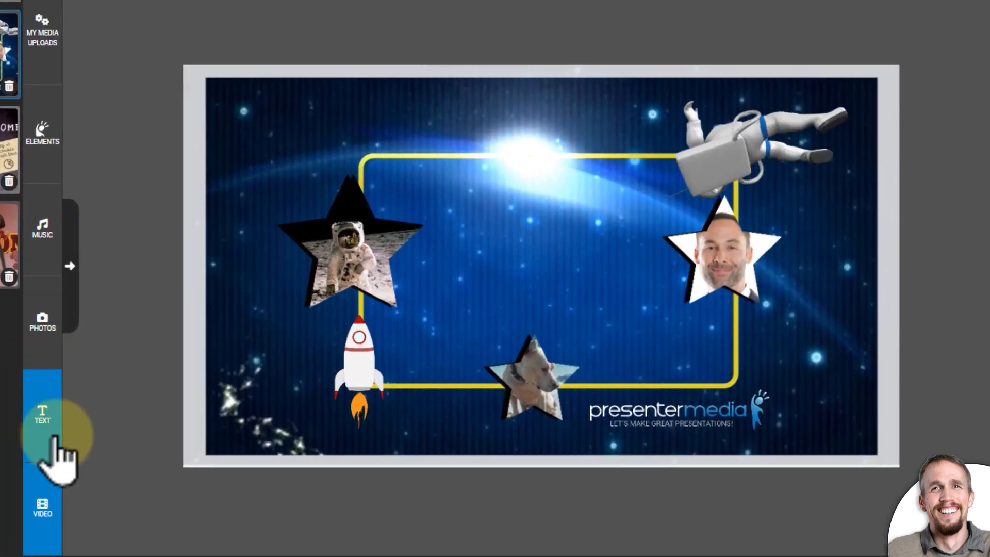
# - Search the title art for "world", add the robot "Out of This World Message" title to the first slide, and shift it between the stars
pyautogui.click(104, 409)
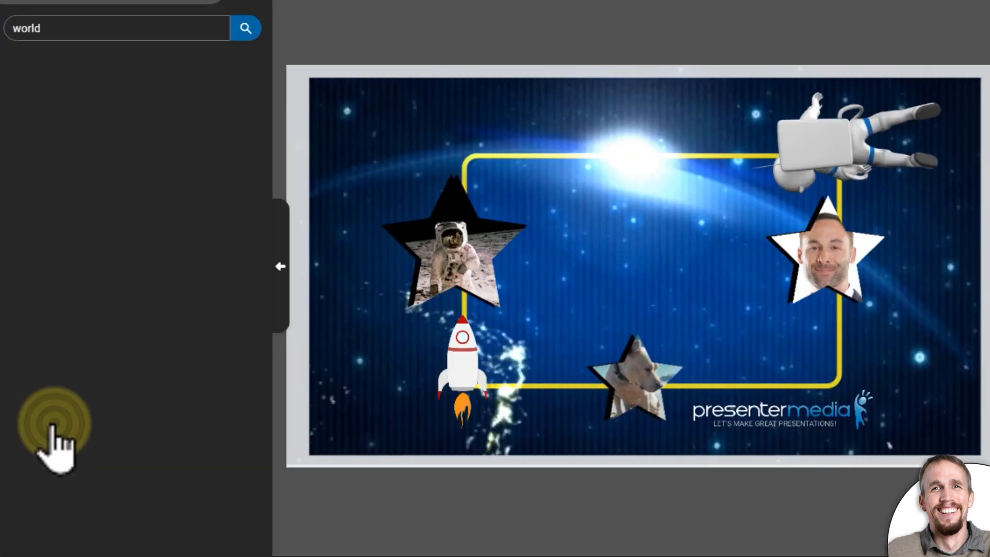
pyautogui.click(134, 20)
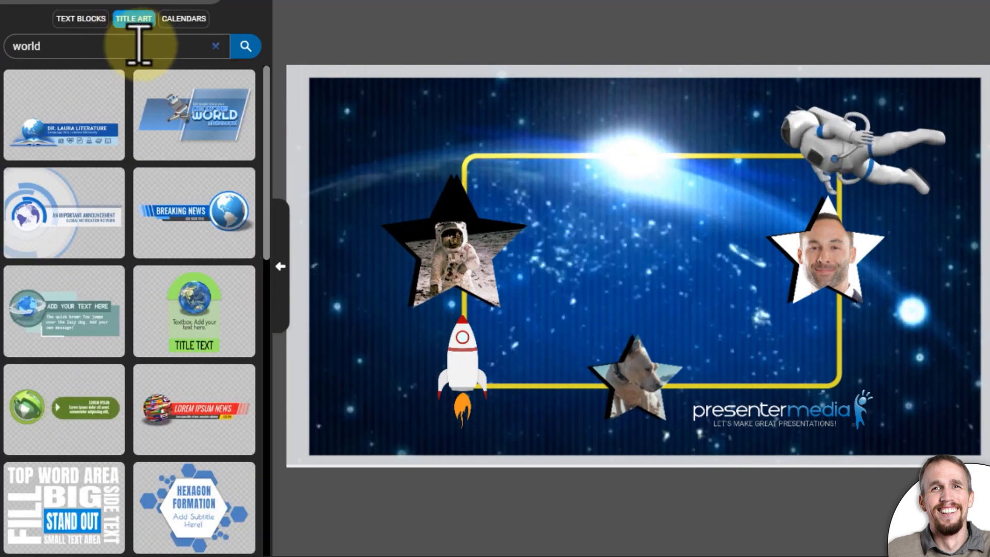
pyautogui.click(38, 46)
pyautogui.press('BackSpace')
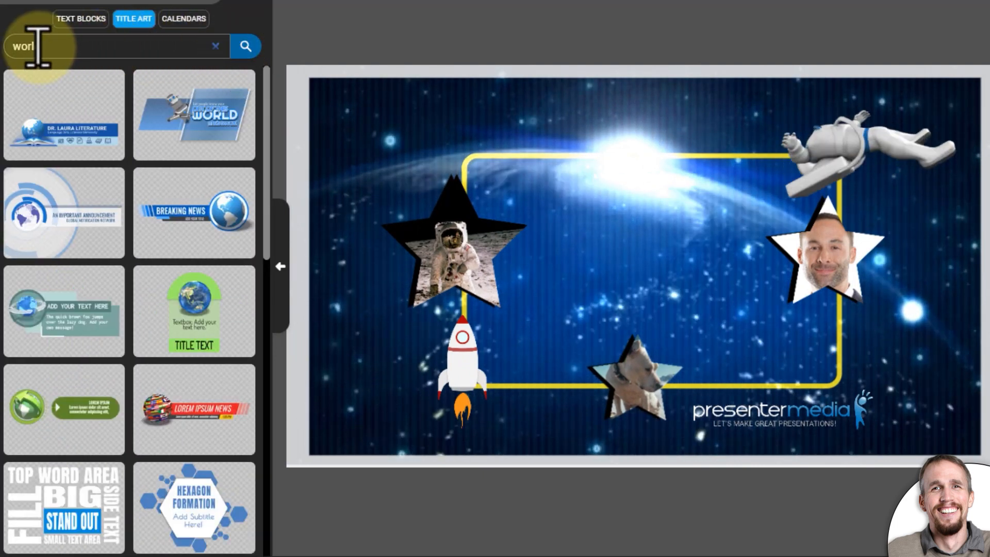
pyautogui.write('d')
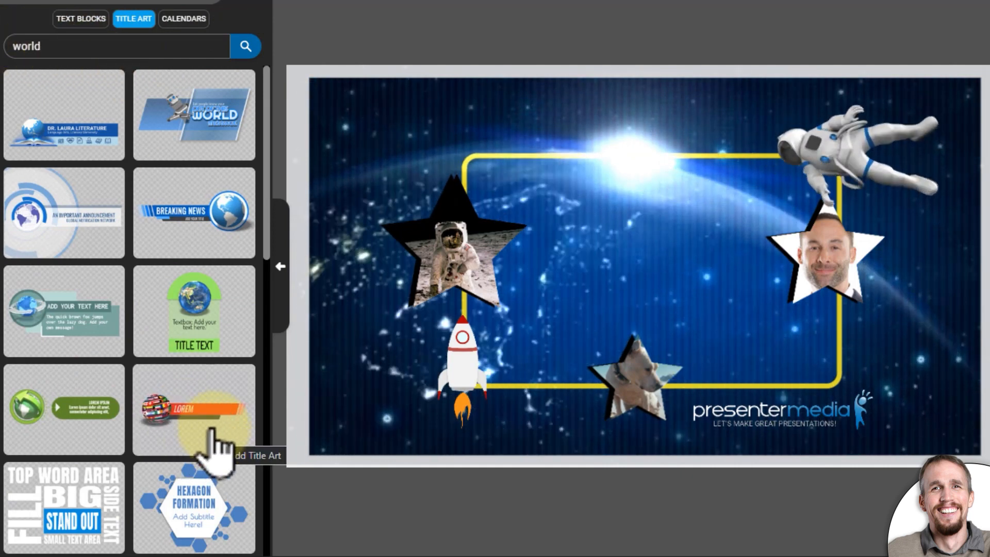
pyautogui.scroll(-5, 183, 382)
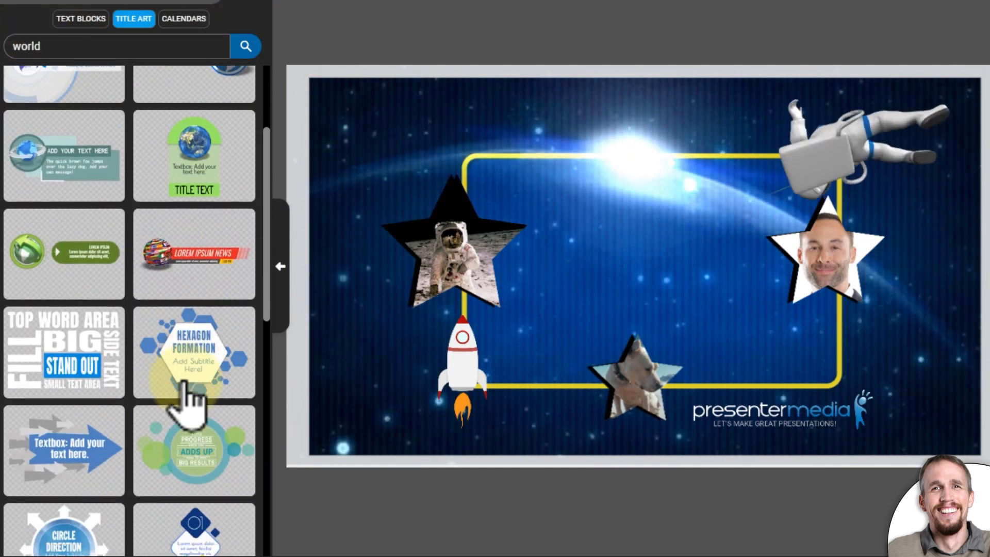
pyautogui.scroll(2, 185, 384)
pyautogui.scroll(3, 184, 382)
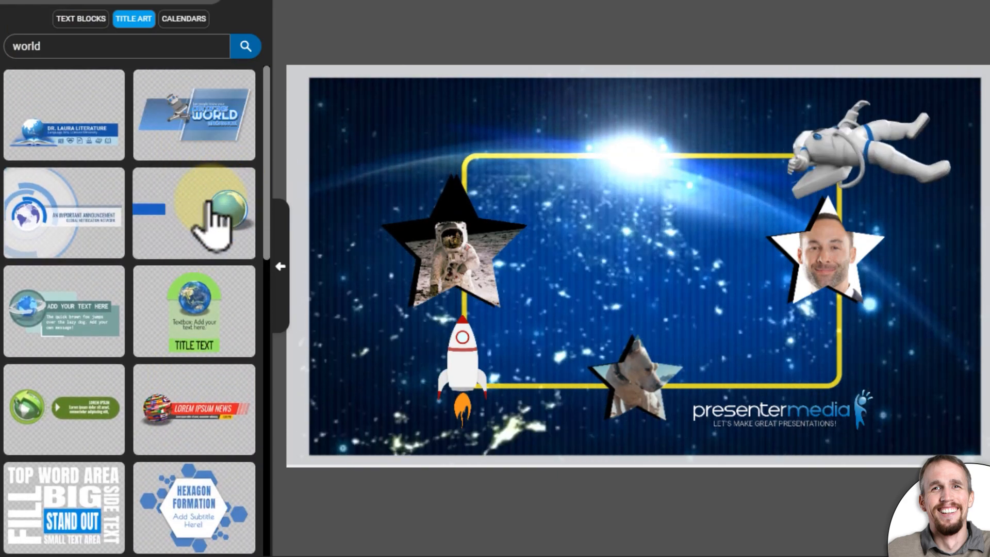
pyautogui.click(211, 129)
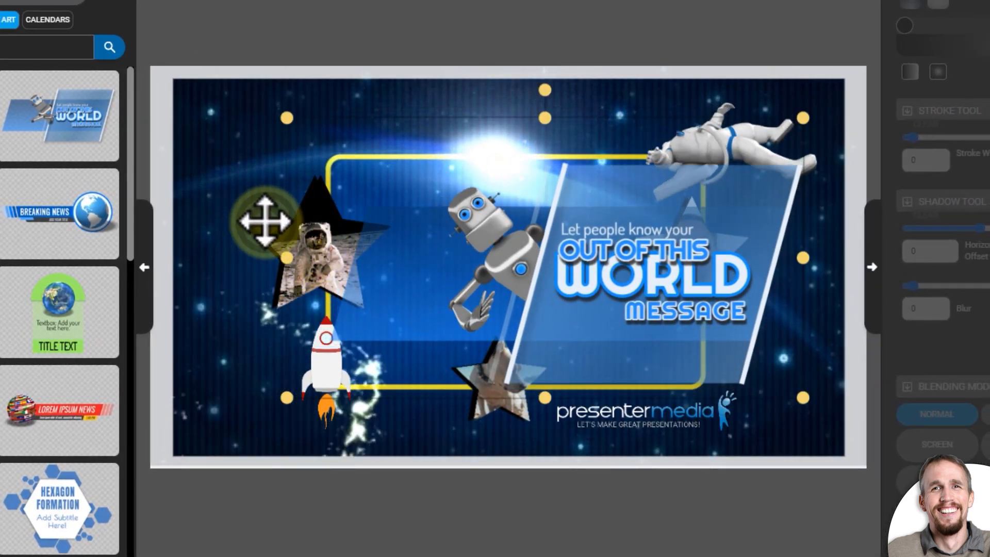
pyautogui.click(283, 229)
pyautogui.moveTo(619, 227); pyautogui.dragTo(548, 226)
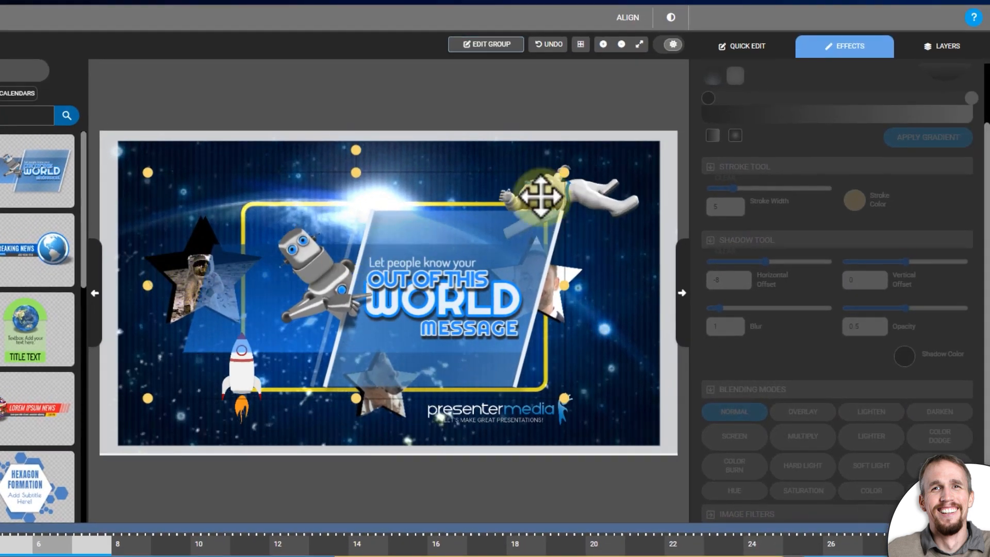
# - Bring the star photos pic4 and pic8 in front of the title art, repositioning the title between them
pyautogui.click(926, 49)
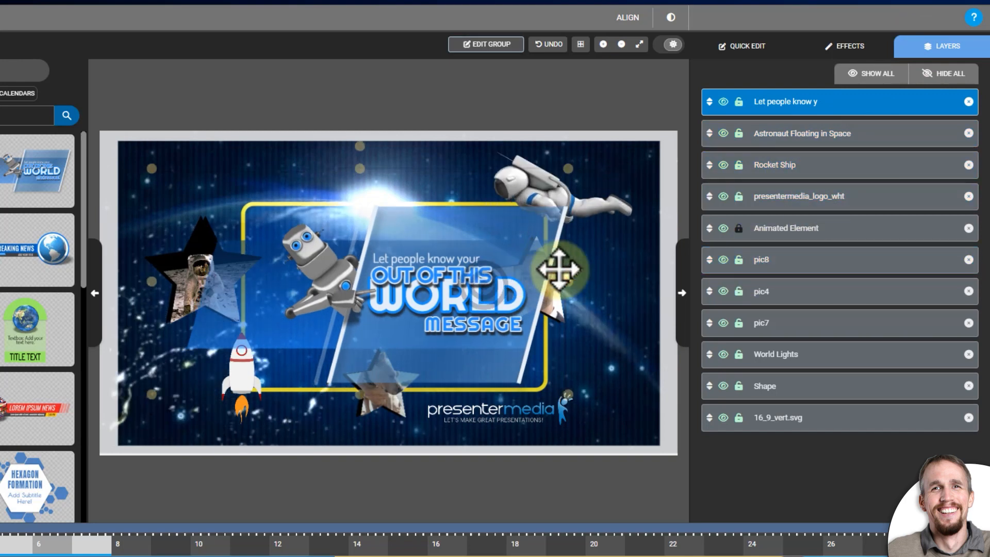
pyautogui.click(206, 246)
pyautogui.rightClick(215, 258)
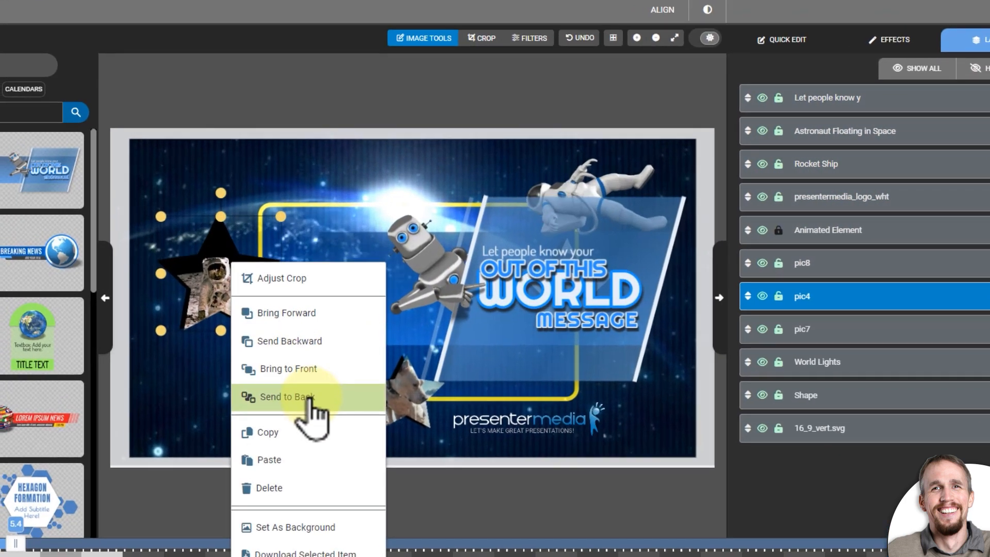
pyautogui.click(366, 401)
pyautogui.moveTo(616, 280); pyautogui.dragTo(448, 282)
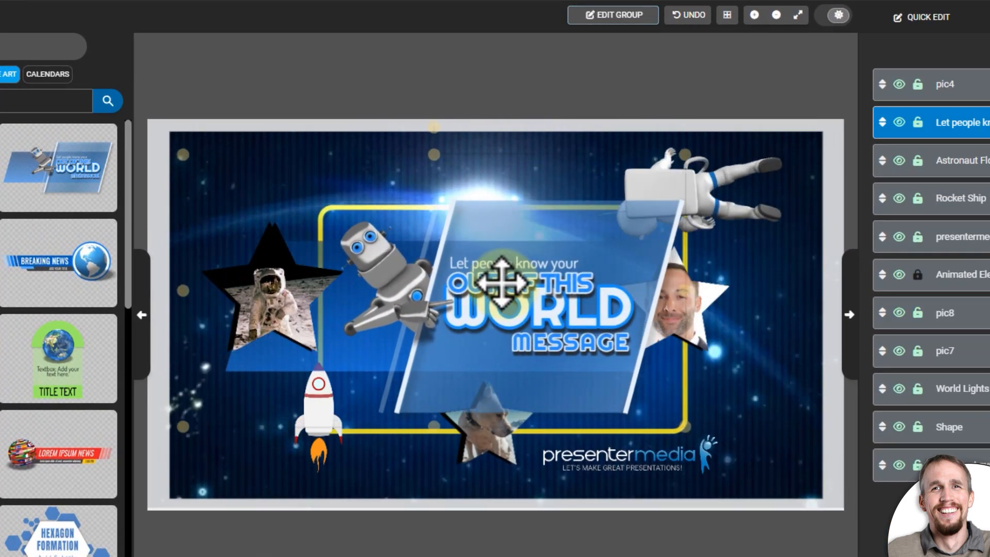
pyautogui.click(671, 296)
pyautogui.rightClick(704, 296)
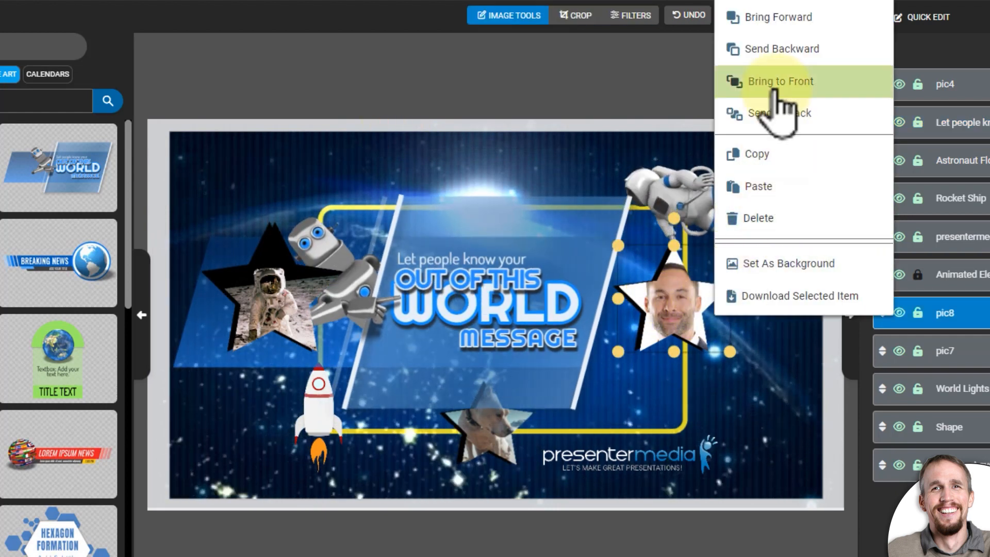
pyautogui.click(781, 113)
pyautogui.moveTo(489, 244); pyautogui.dragTo(594, 256)
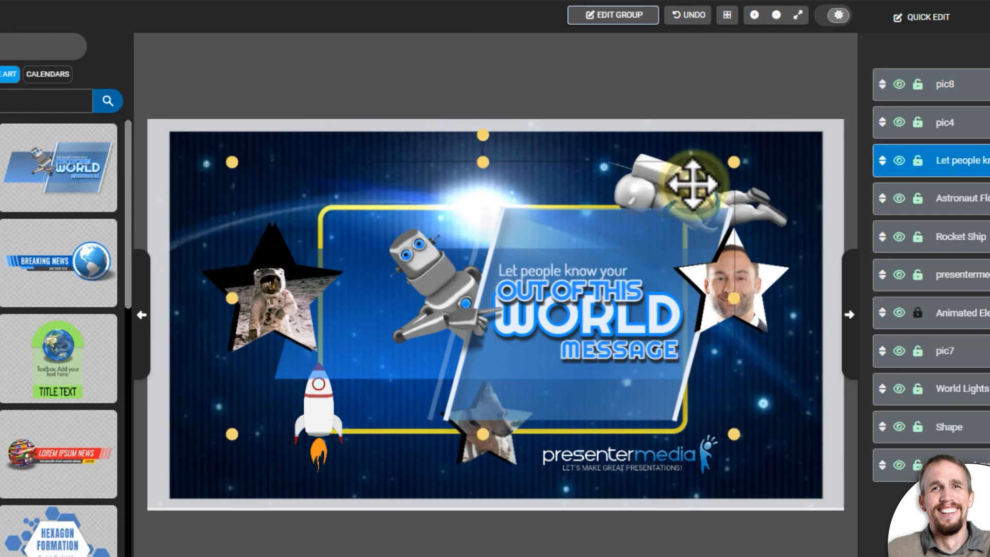
# - Bring the floating astronaut and the dog's star photo pic7 in front of the title art, and center the title more closely
pyautogui.rightClick(767, 199)
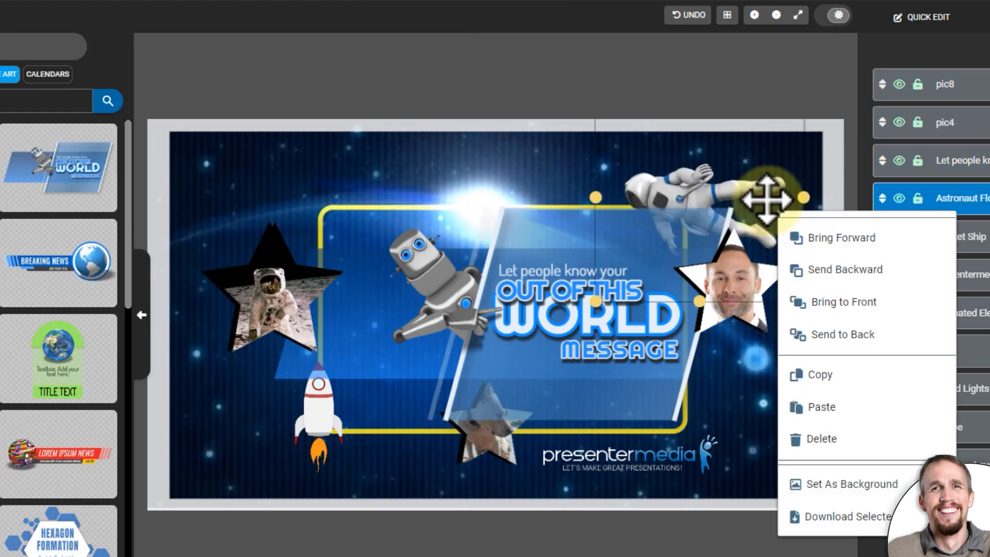
pyautogui.click(858, 308)
pyautogui.moveTo(515, 278); pyautogui.dragTo(489, 292)
pyautogui.rightClick(498, 447)
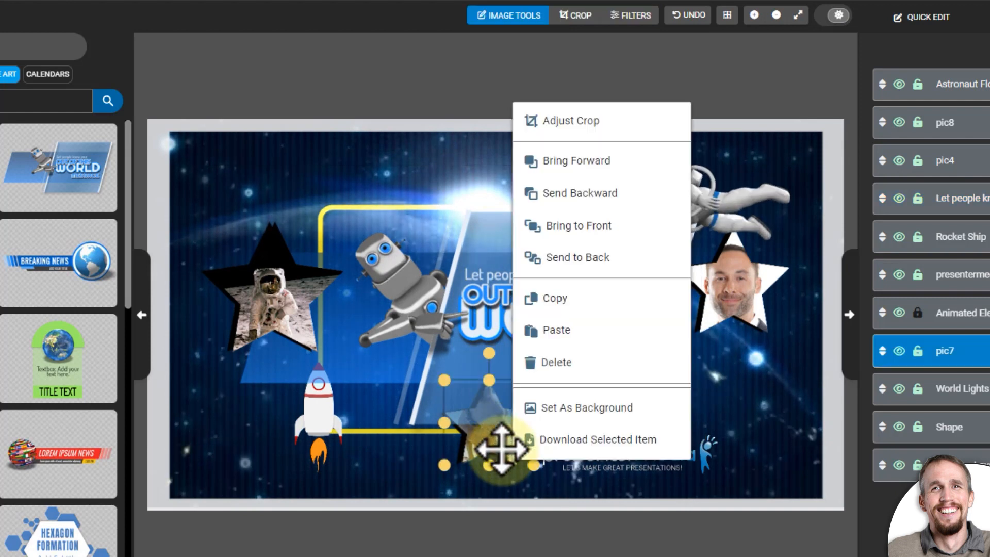
pyautogui.click(567, 227)
# - Bring the Rocket Ship to the front of all layers on the first slide
pyautogui.click(325, 435)
pyautogui.rightClick(326, 457)
pyautogui.click(333, 472)
pyautogui.rightClick(316, 458)
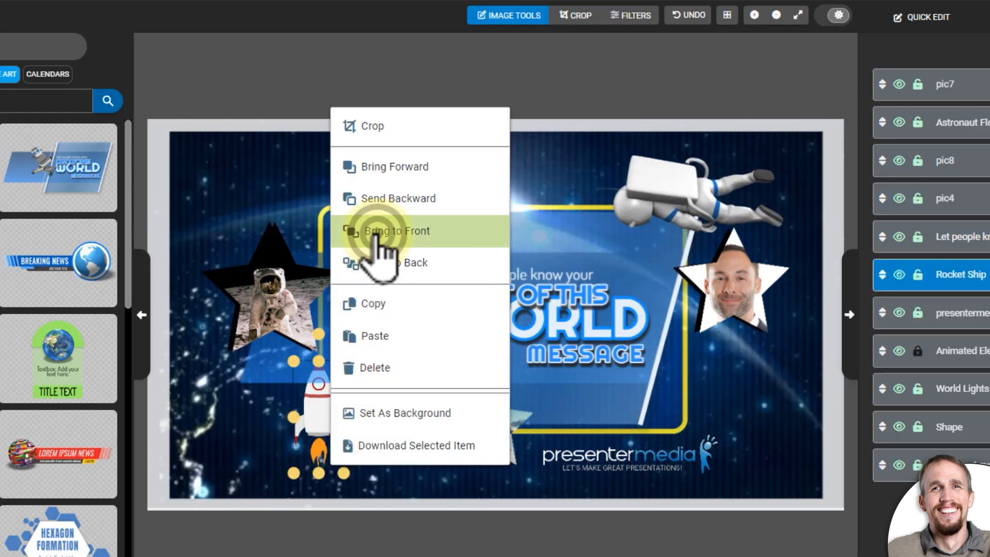
pyautogui.click(376, 228)
# - Preview the first slide with the new title art, stop the playback, and select the title group
pyautogui.click(473, 266)
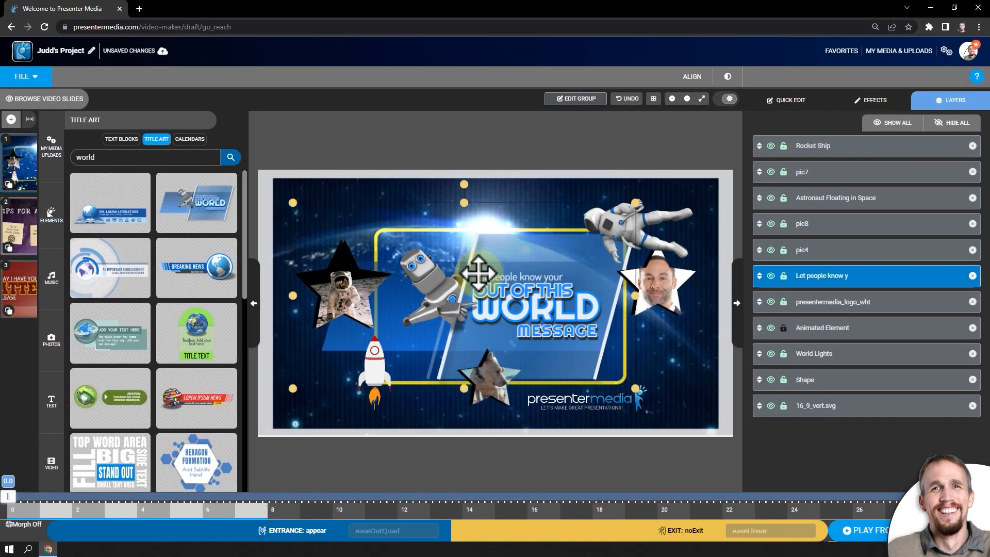
pyautogui.click(858, 536)
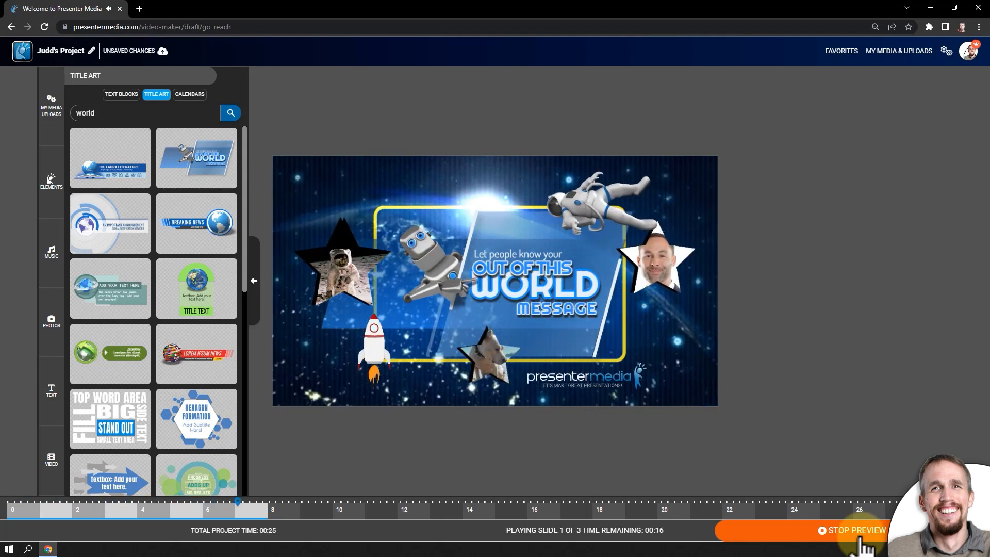
pyautogui.click(860, 531)
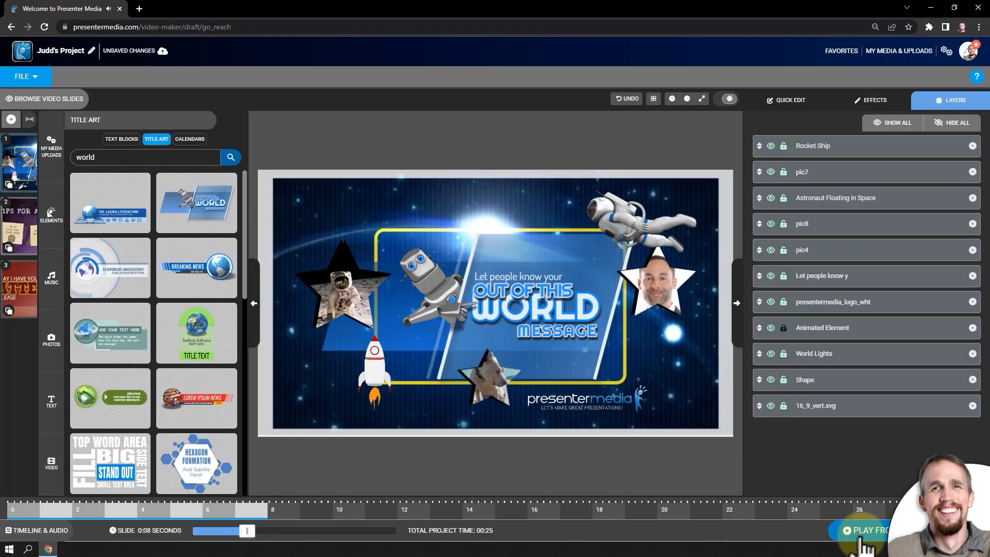
pyautogui.click(539, 322)
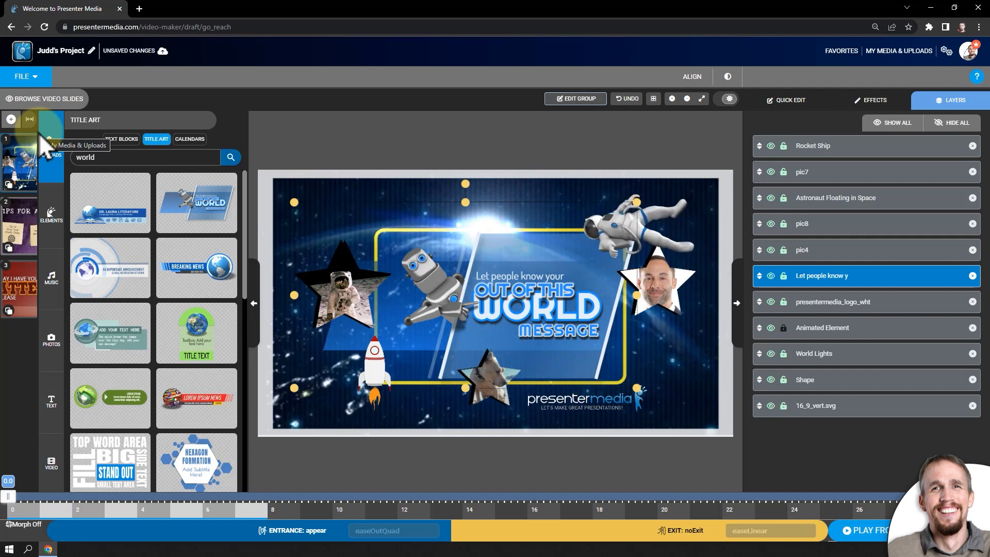
# - Leave the project without saving and open the multiple-slide New Year Goals widescreen template as a new project, declining the unsaved-project recovery
pyautogui.click(24, 58)
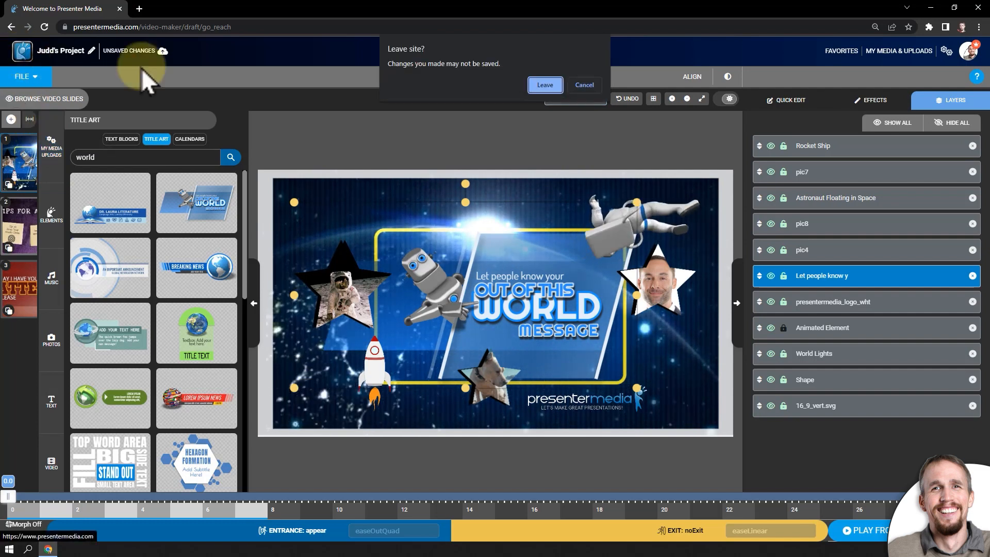
pyautogui.click(546, 85)
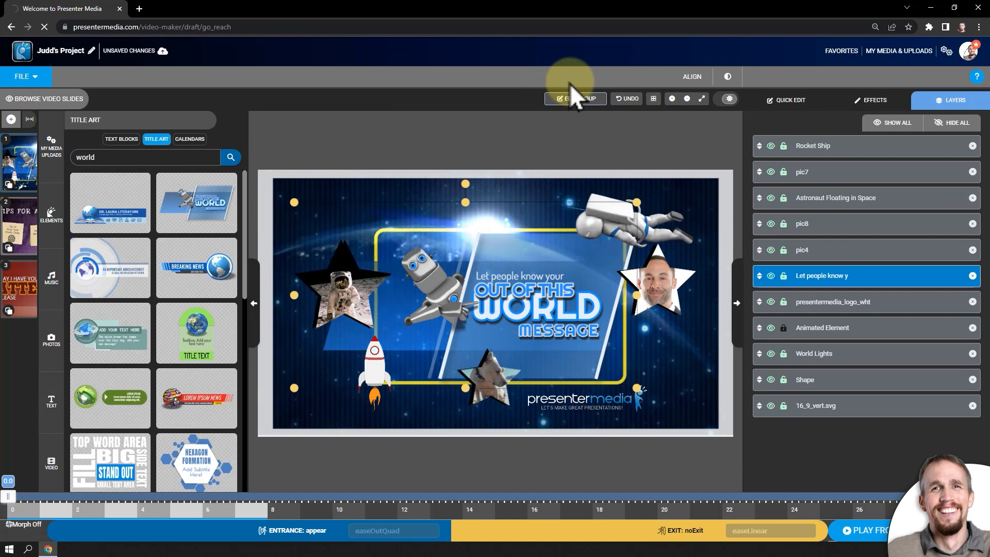
pyautogui.click(767, 90)
pyautogui.scroll(-6, 333, 361)
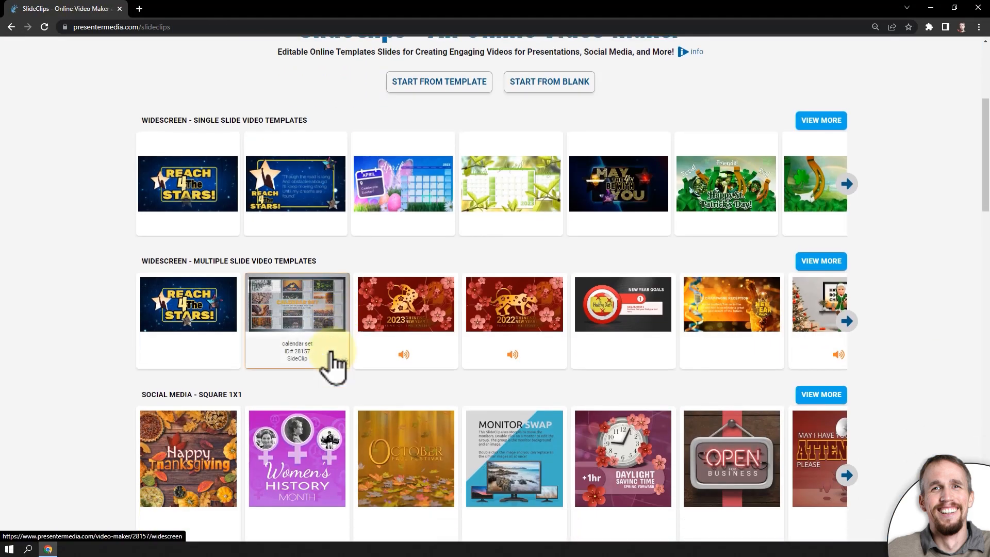
pyautogui.scroll(2, 309, 331)
pyautogui.click(694, 356)
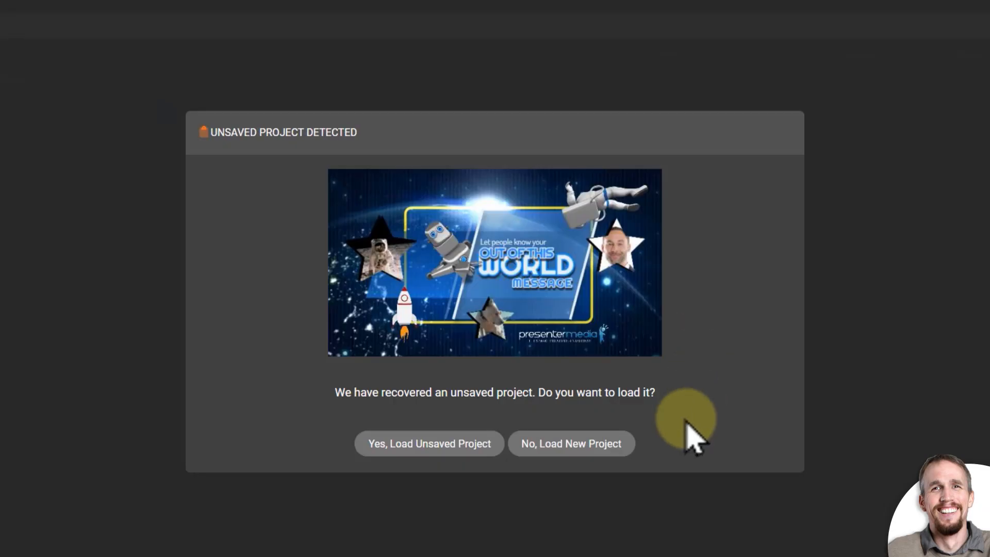
pyautogui.click(572, 445)
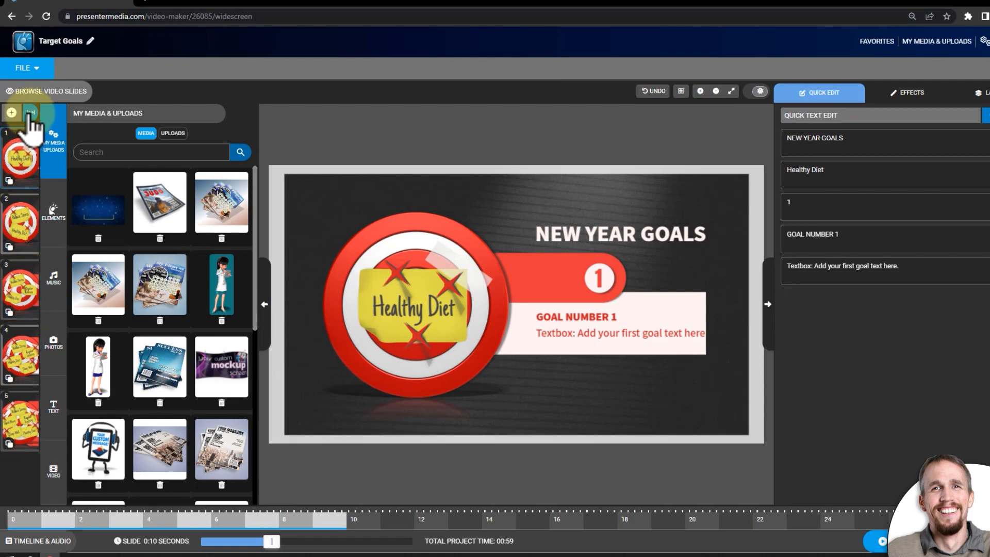
# - Expand the slide list and view slides 2 through 5 of the New Year Goals template
pyautogui.click(31, 112)
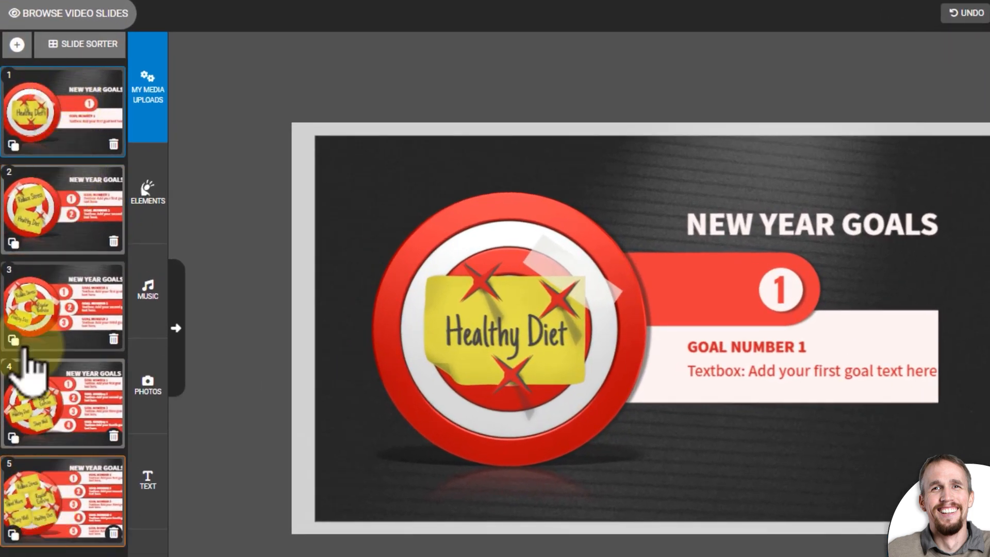
pyautogui.click(72, 207)
pyautogui.click(72, 296)
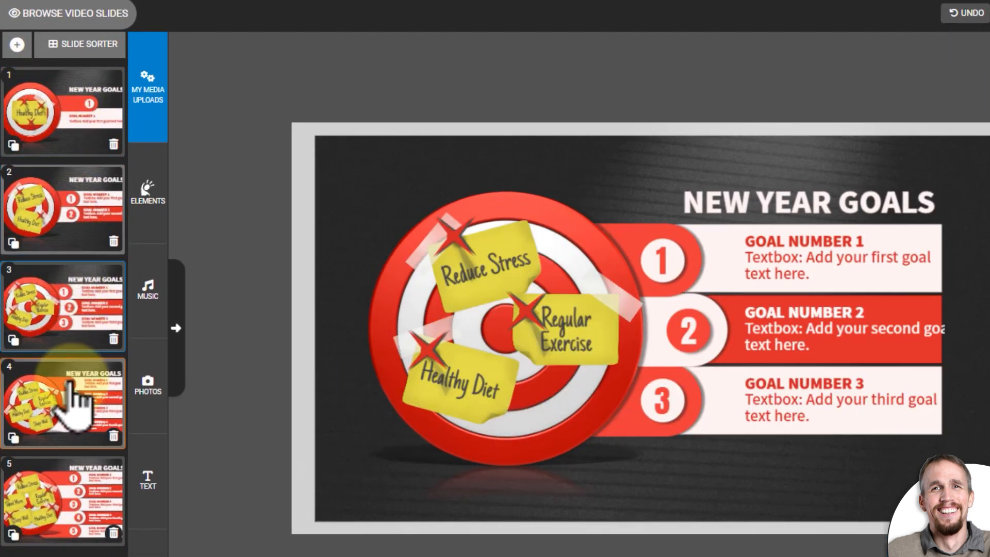
pyautogui.click(72, 397)
pyautogui.click(65, 511)
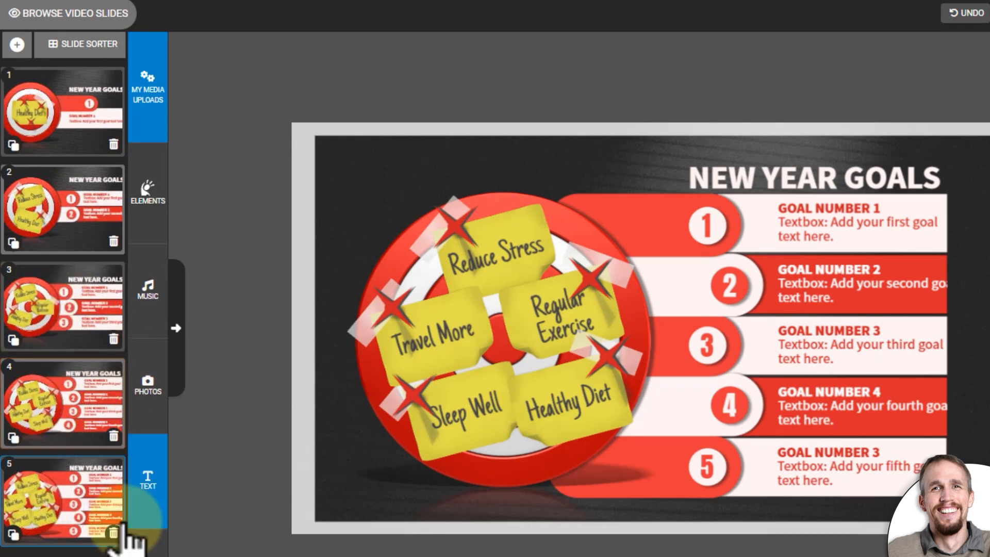
# - Delete the four-goal slide from the Target Goals project and check the slides around the removed one
pyautogui.click(113, 437)
pyautogui.click(830, 360)
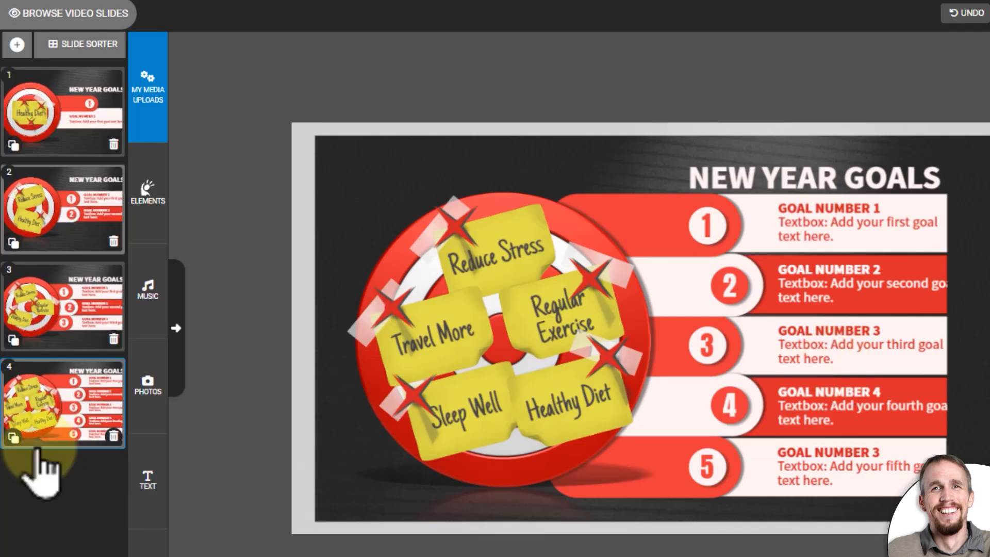
pyautogui.click(88, 309)
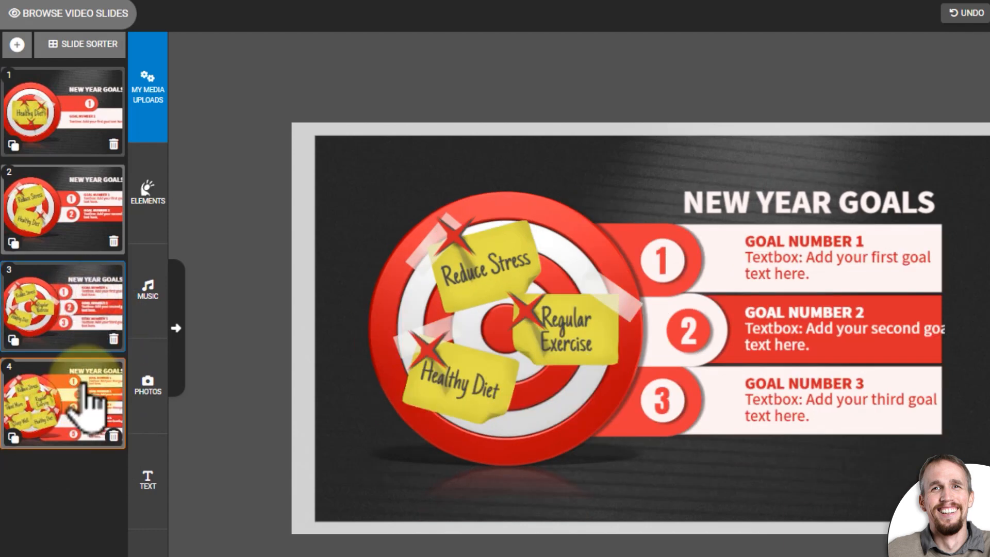
pyautogui.click(77, 403)
pyautogui.click(45, 288)
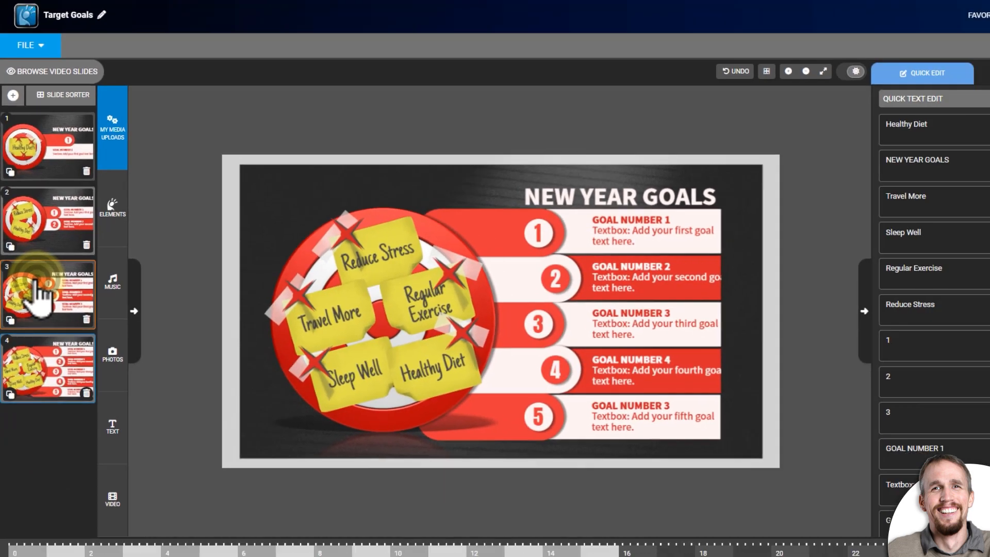
# - Return to the SlideClips template page, open the square Monitor Swap social media template, and collapse its media library
pyautogui.click(11, 28)
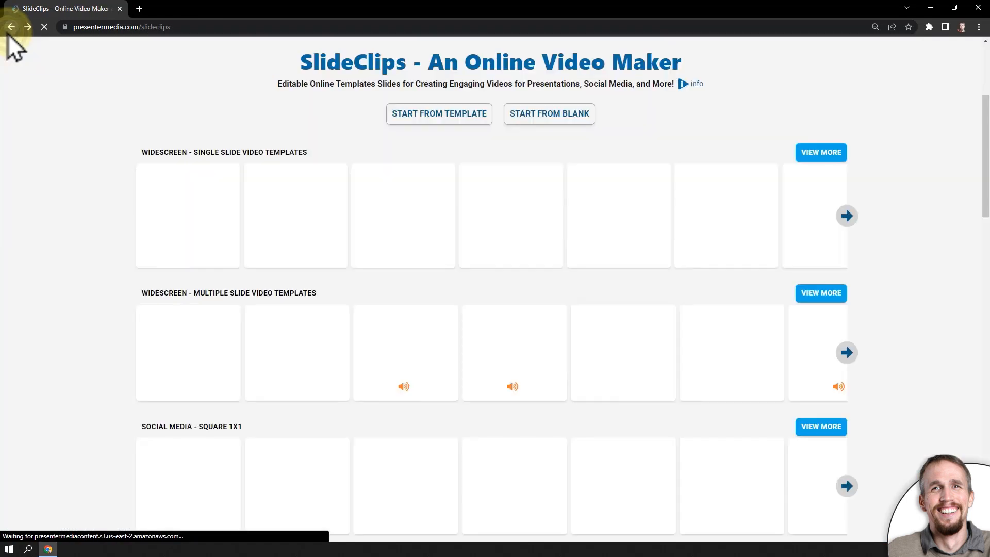
pyautogui.scroll(-2, 442, 458)
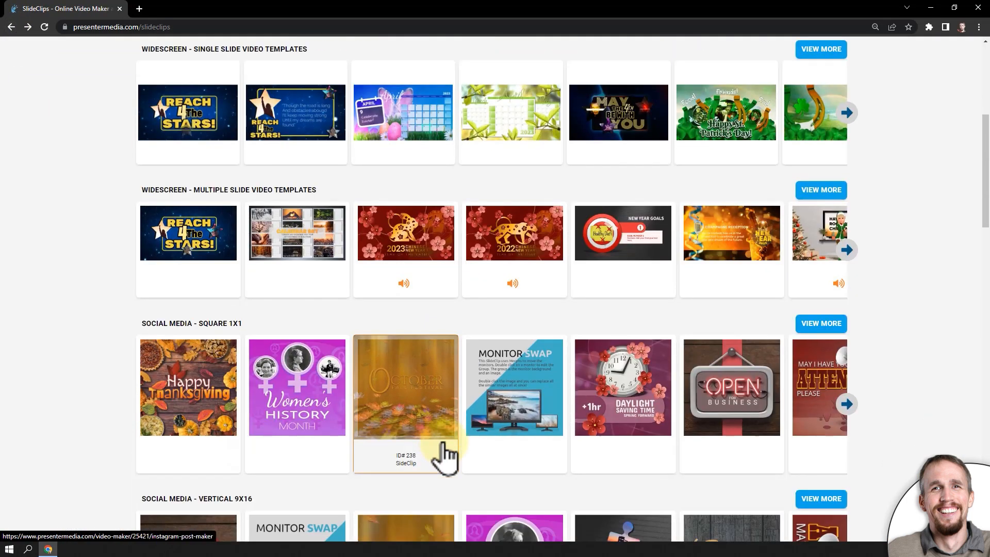
pyautogui.click(533, 381)
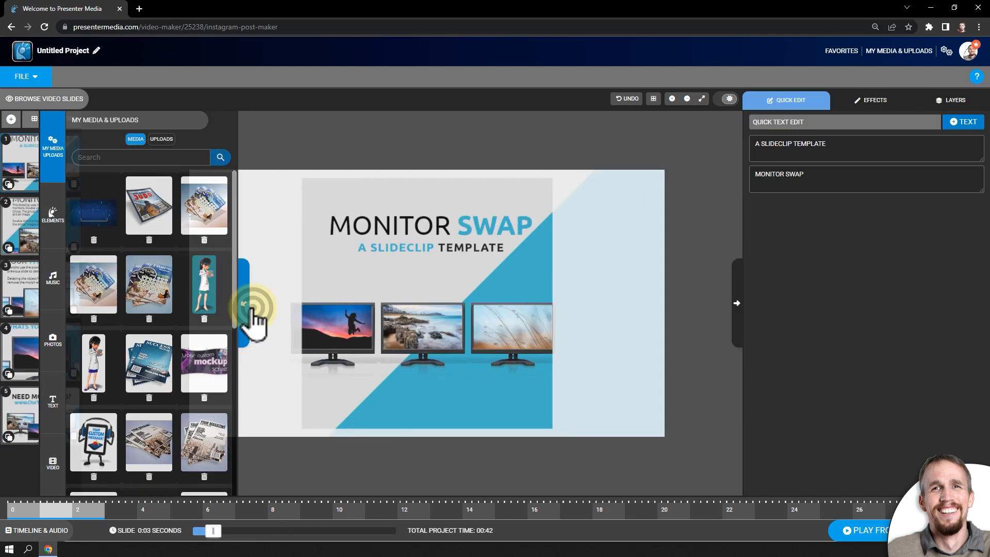
pyautogui.click(248, 309)
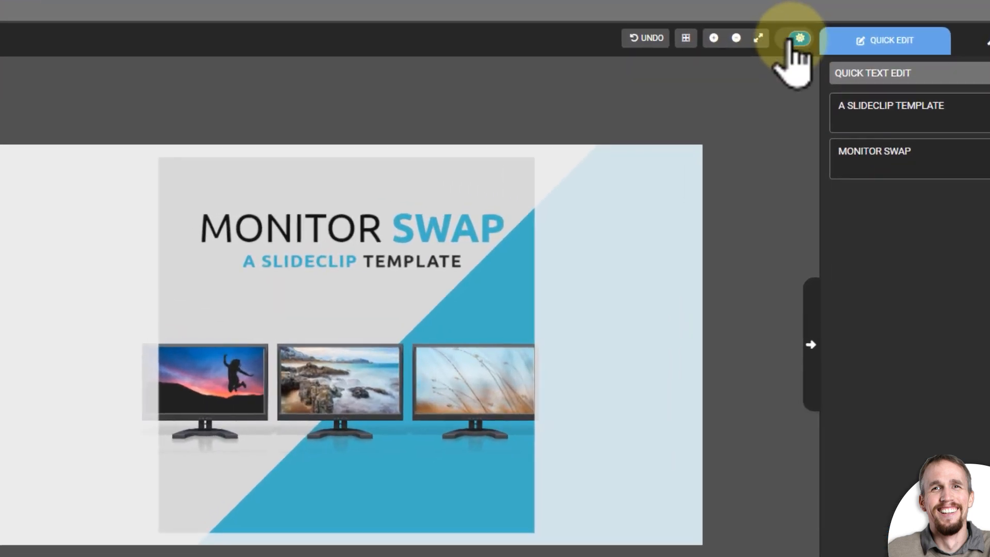
# - Toggle the area around the square Monitor Swap slide between light and dark modes to compare them, finishing with the dark mode
pyautogui.click(789, 40)
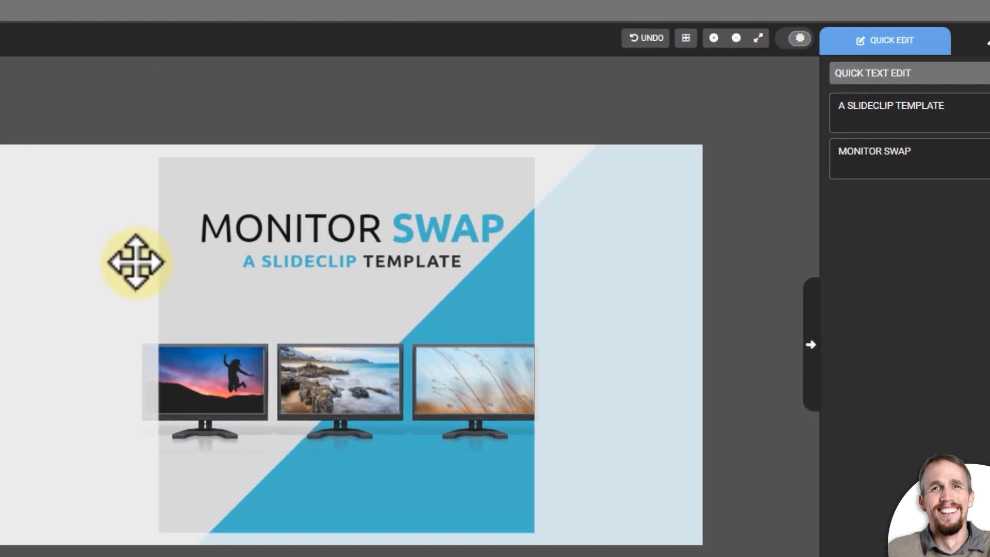
pyautogui.click(790, 42)
pyautogui.click(790, 40)
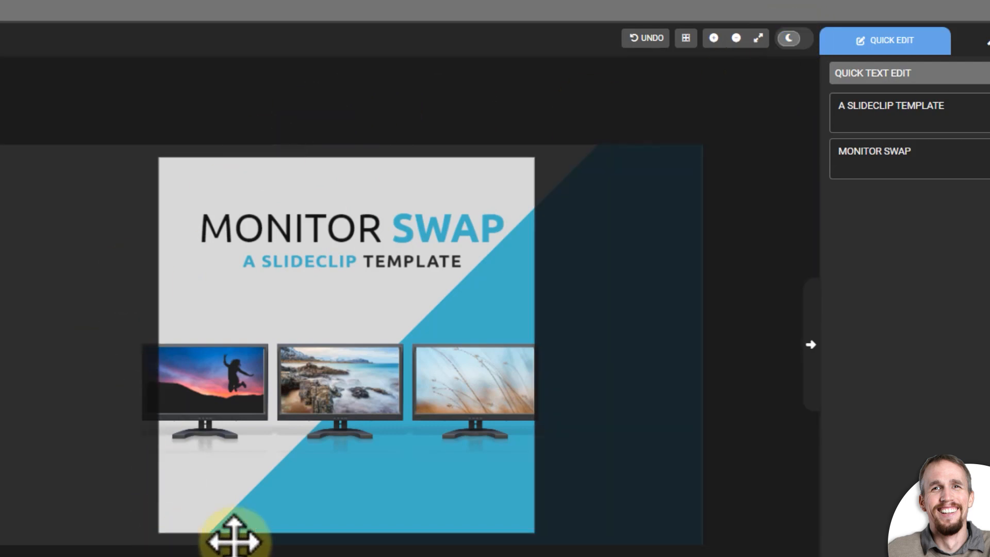
pyautogui.click(790, 40)
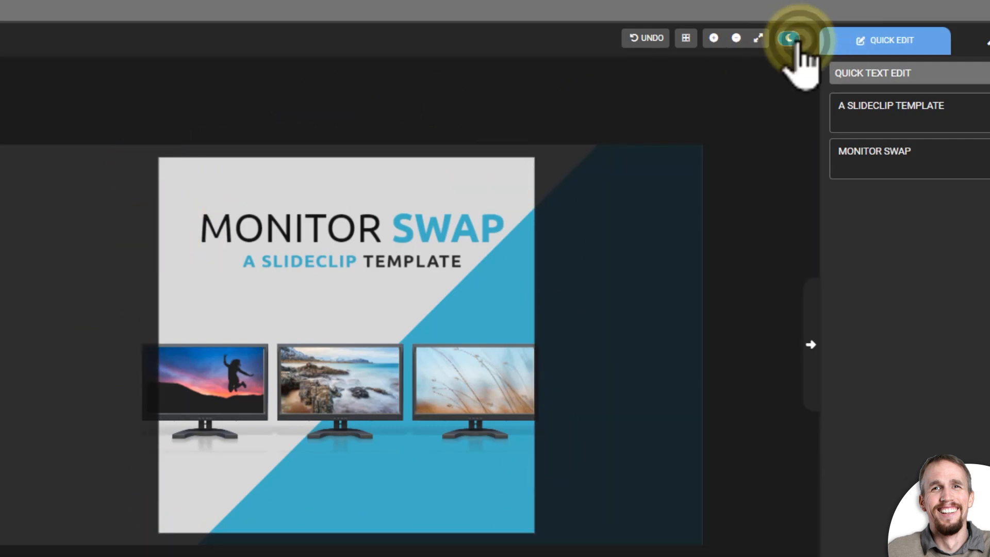
pyautogui.click(797, 41)
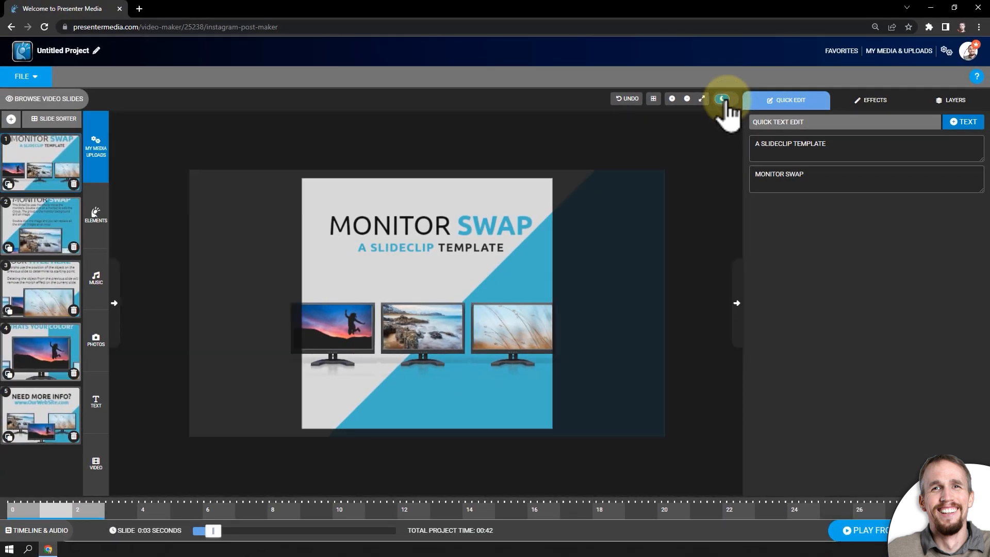
# - Preview the Monitor Swap project into its second slide, stop playback, and select the middle monitor group on the first slide
pyautogui.click(877, 538)
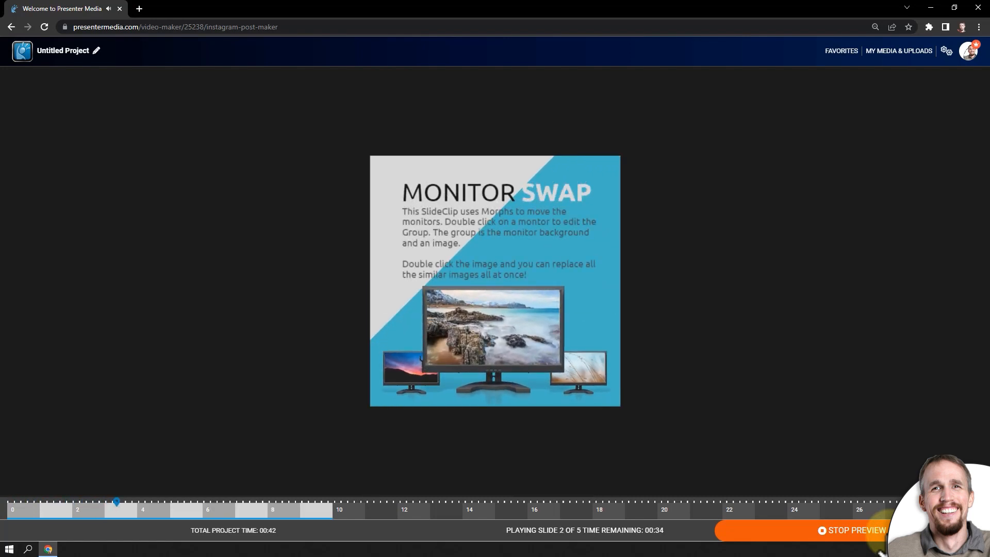
pyautogui.click(877, 534)
pyautogui.click(453, 332)
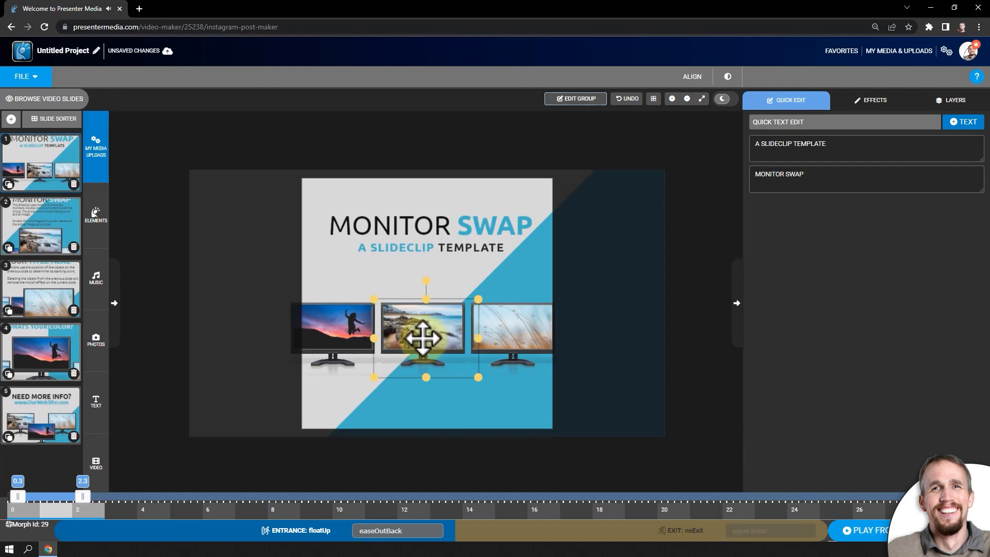